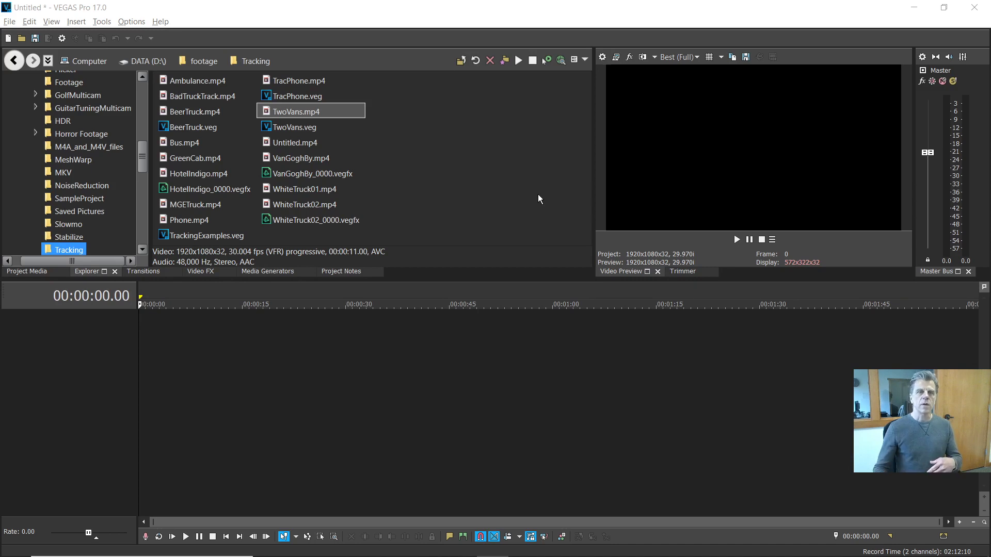
Add only the video of BeerTruck.mp4 to the timeline near 00:00:25 and match the project video settings to this media.
{"action": "left_click", "coordinate": [185, 113]}
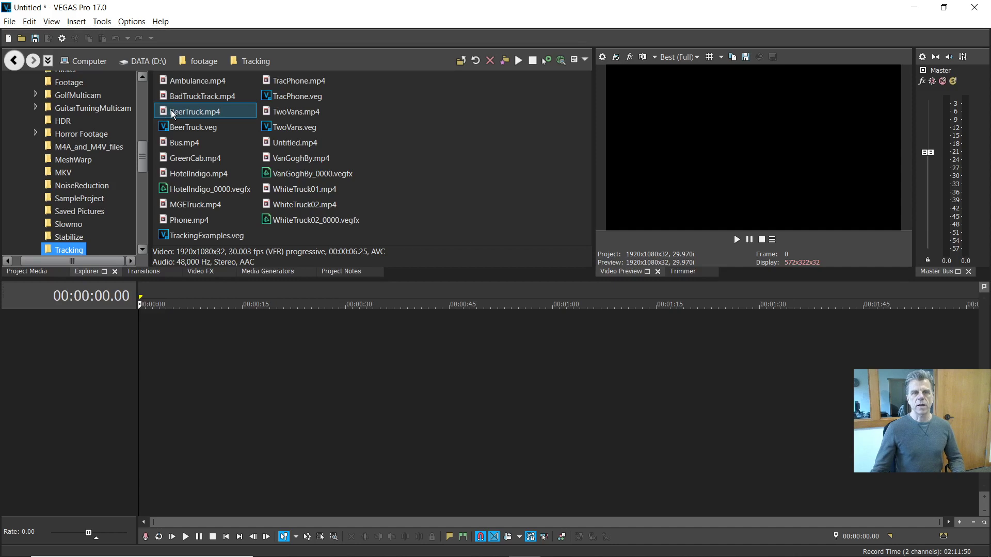
{"action": "left_click_drag", "start_coordinate": [269, 251], "coordinate": [316, 345]}
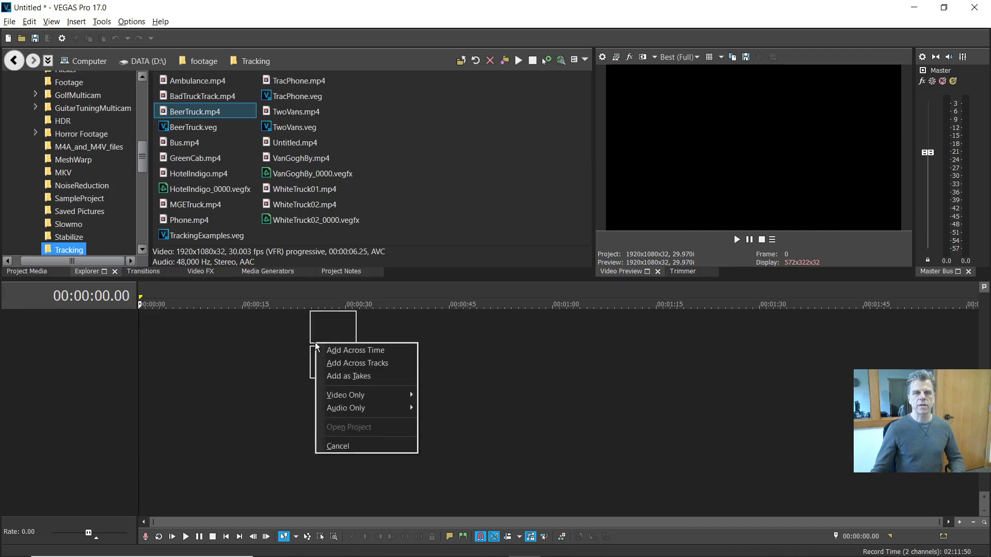
{"action": "mouse_move", "coordinate": [356, 396]}
{"action": "left_click", "coordinate": [460, 400]}
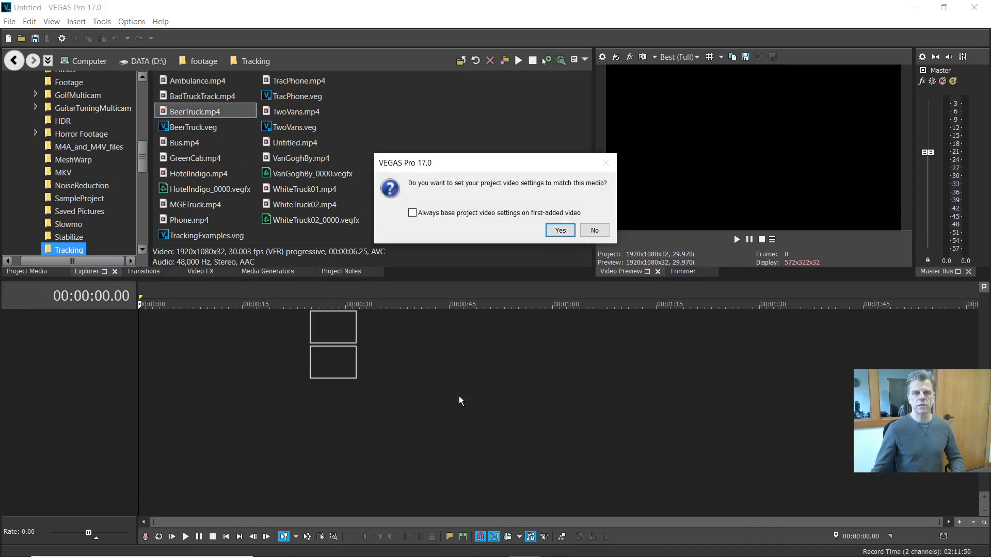
{"action": "left_click", "coordinate": [548, 233]}
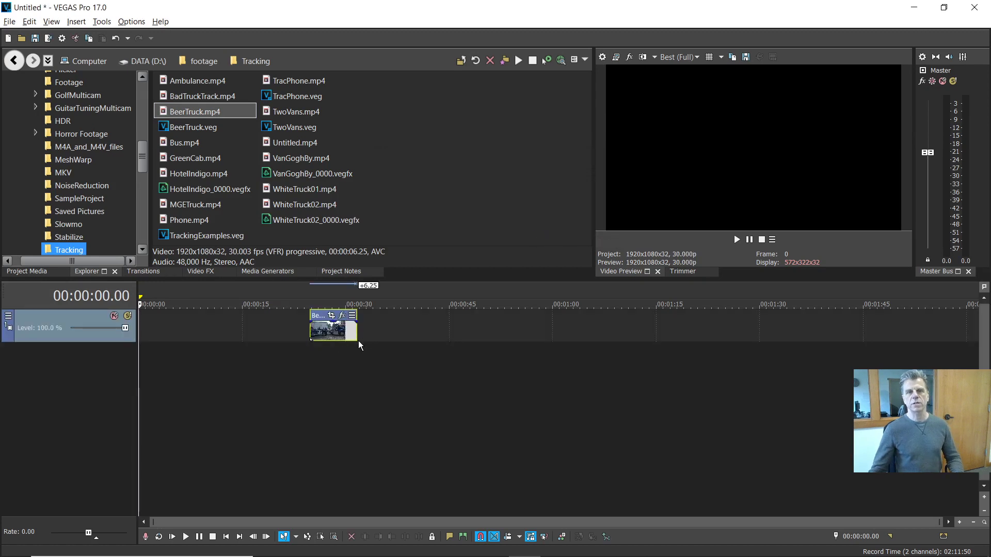
Play the BeerTruck clip from its start to review the footage.
{"action": "left_click", "coordinate": [322, 334]}
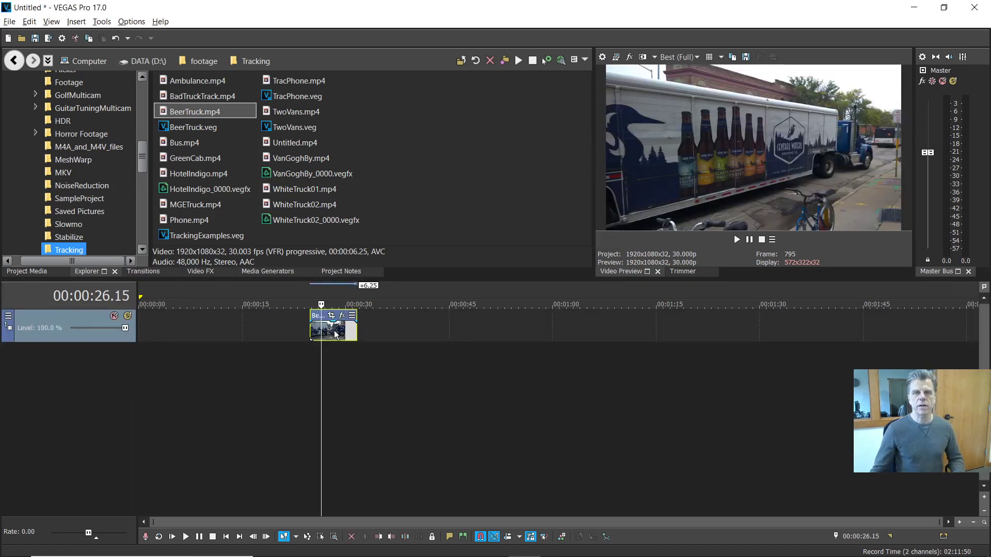
{"action": "left_click", "coordinate": [334, 337]}
{"action": "left_click", "coordinate": [314, 336]}
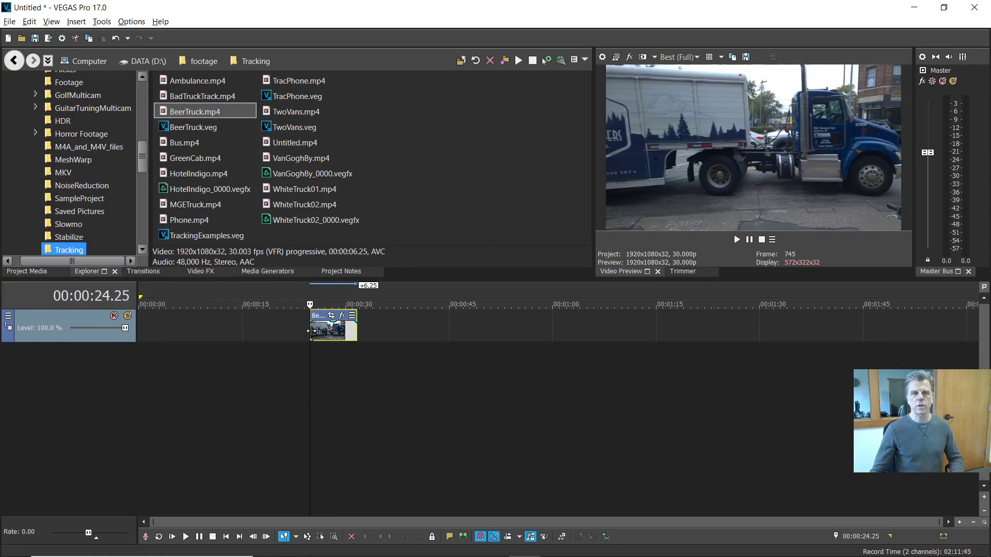
{"action": "key", "text": "space"}
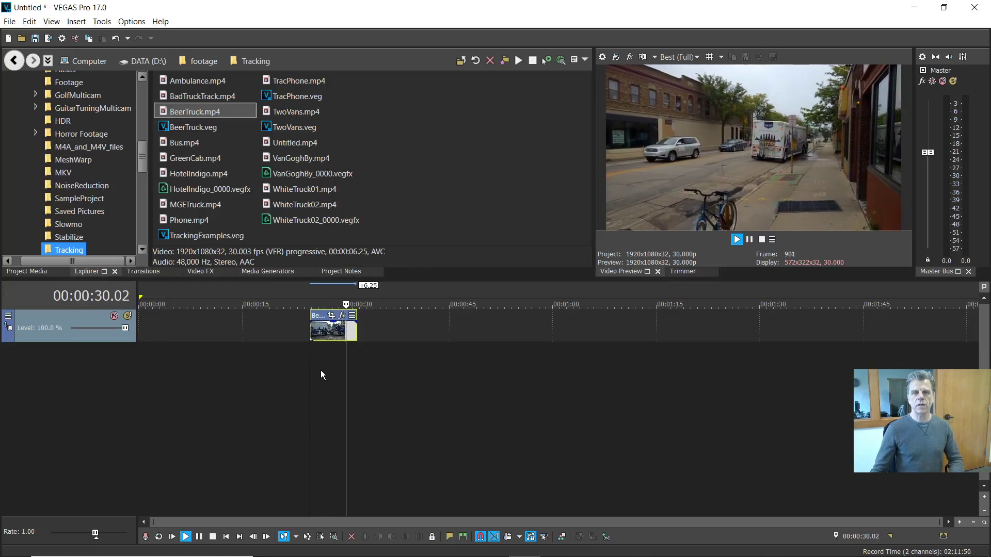
{"action": "key", "text": "space"}
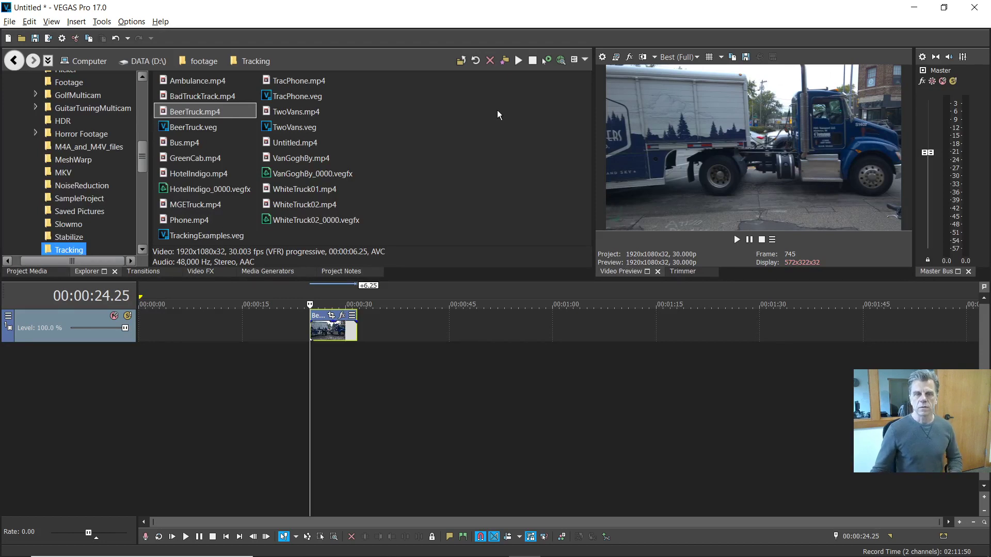
Add only the video of VanGoghBy.mp4 across time on the same track, a short gap after the BeerTruck clip.
{"action": "left_click", "coordinate": [327, 331]}
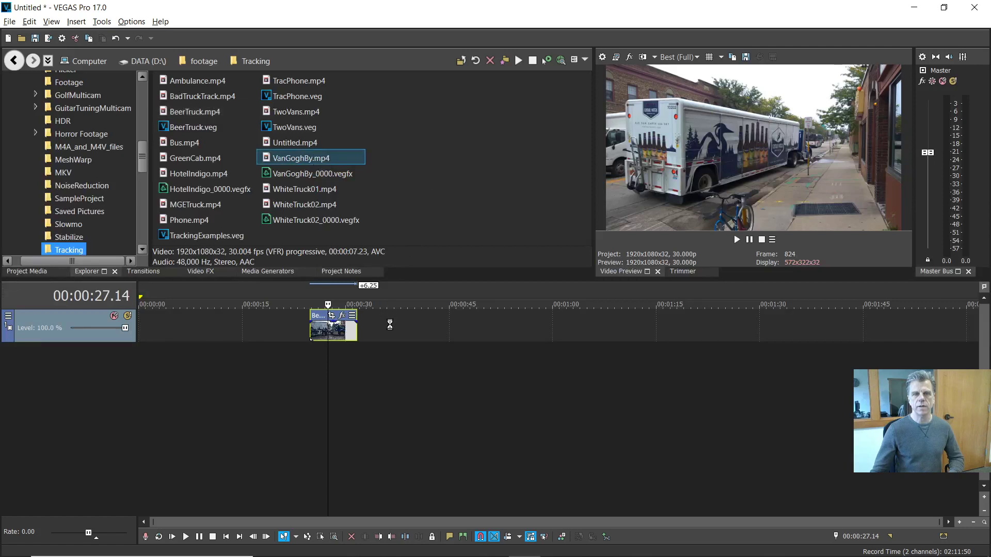
{"action": "mouse_move", "coordinate": [390, 326]}
{"action": "left_mouse_down"}
{"action": "mouse_move", "coordinate": [390, 336]}
{"action": "mouse_move", "coordinate": [378, 326]}
{"action": "mouse_move", "coordinate": [353, 225]}
{"action": "mouse_move", "coordinate": [326, 176]}
{"action": "mouse_move", "coordinate": [290, 160]}
{"action": "mouse_move", "coordinate": [357, 284]}
{"action": "mouse_move", "coordinate": [394, 325]}
{"action": "mouse_move", "coordinate": [382, 320]}
{"action": "left_mouse_up"}
{"action": "mouse_move", "coordinate": [418, 368]}
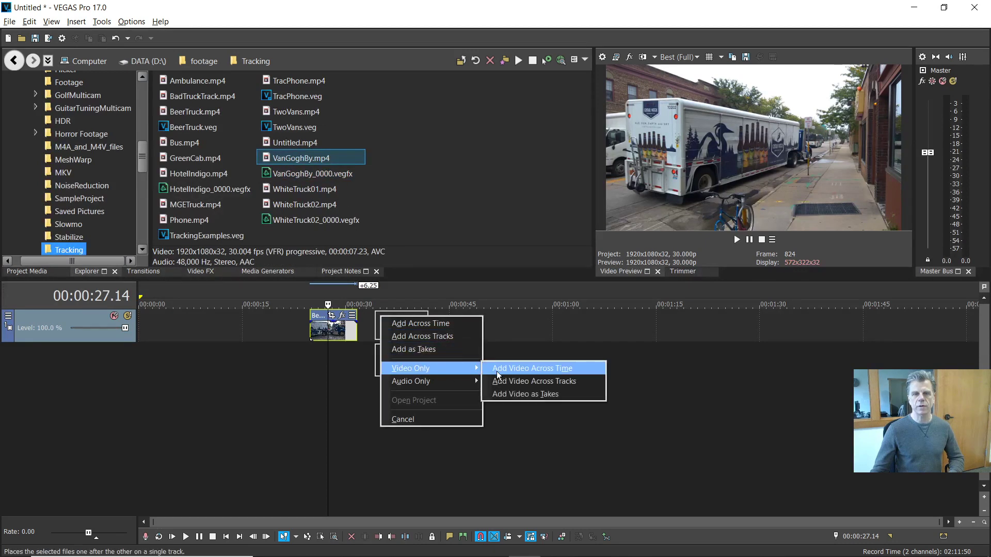
{"action": "left_click", "coordinate": [507, 371]}
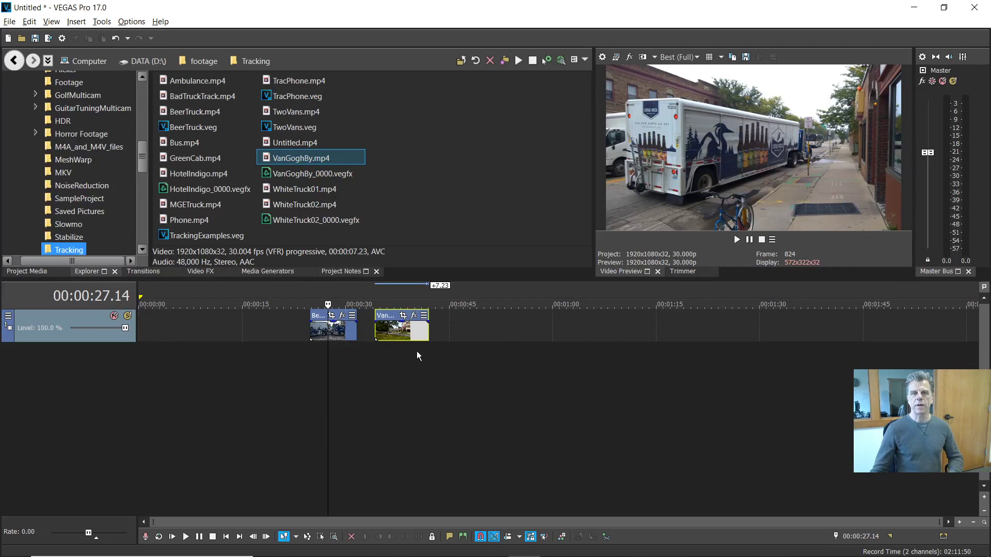
Copy a snapshot of the VanGoghBy clip's frame at 00:00:37.19 to the clipboard as the reference image.
{"action": "left_click", "coordinate": [391, 331]}
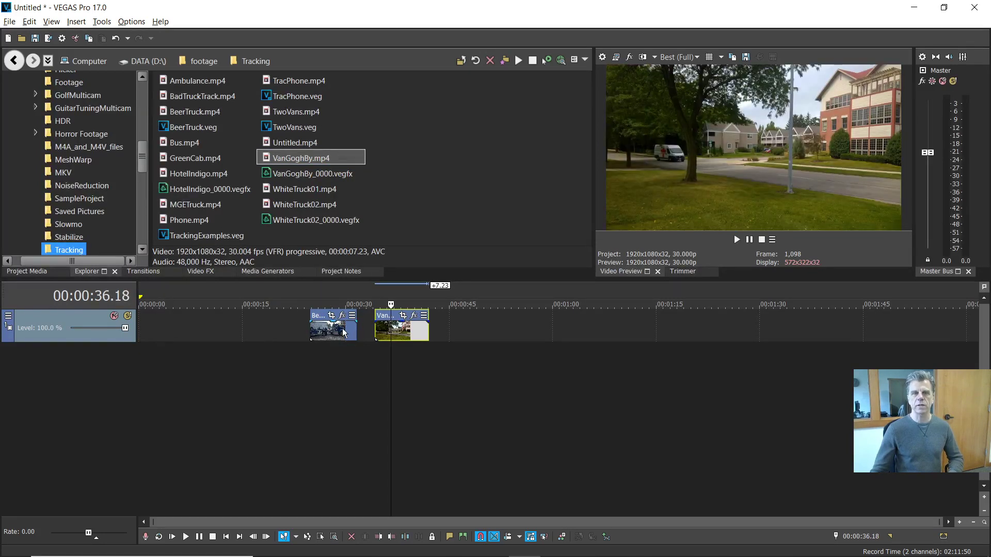
{"action": "left_click", "coordinate": [327, 333]}
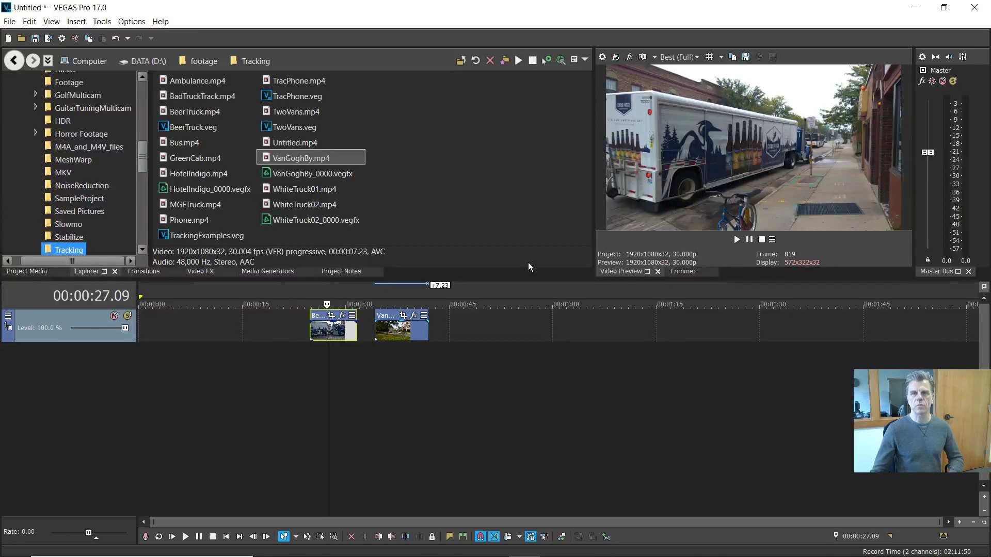
{"action": "left_click", "coordinate": [398, 331]}
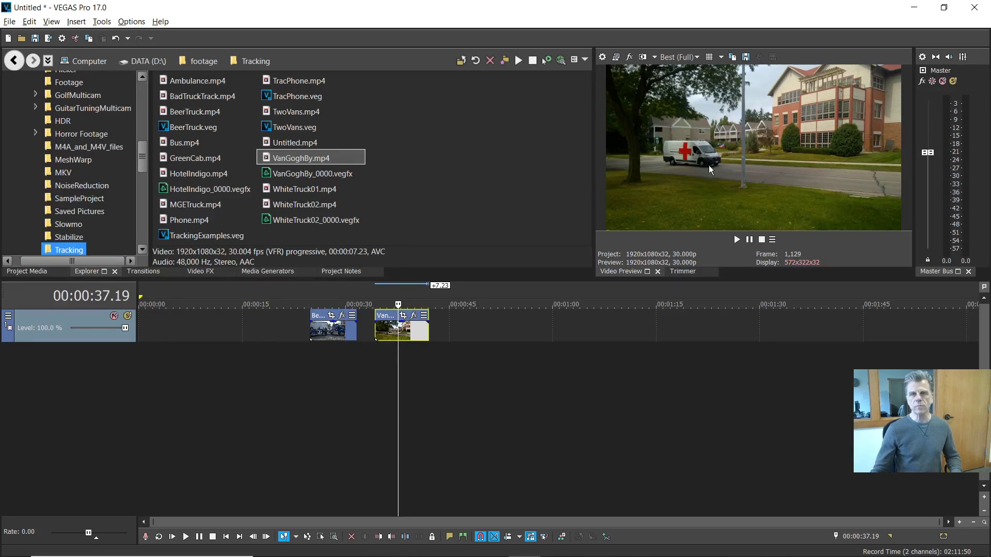
{"action": "left_click", "coordinate": [733, 61]}
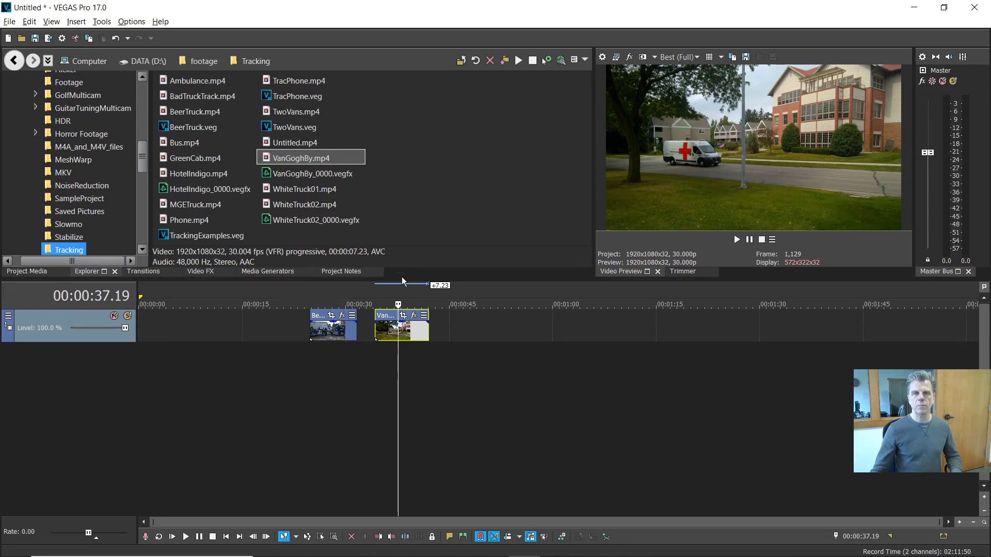
Show the clipboard image in the left half of a split-screen preview beside the BeerTruck frame at 00:00:28.15.
{"action": "left_click", "coordinate": [329, 333]}
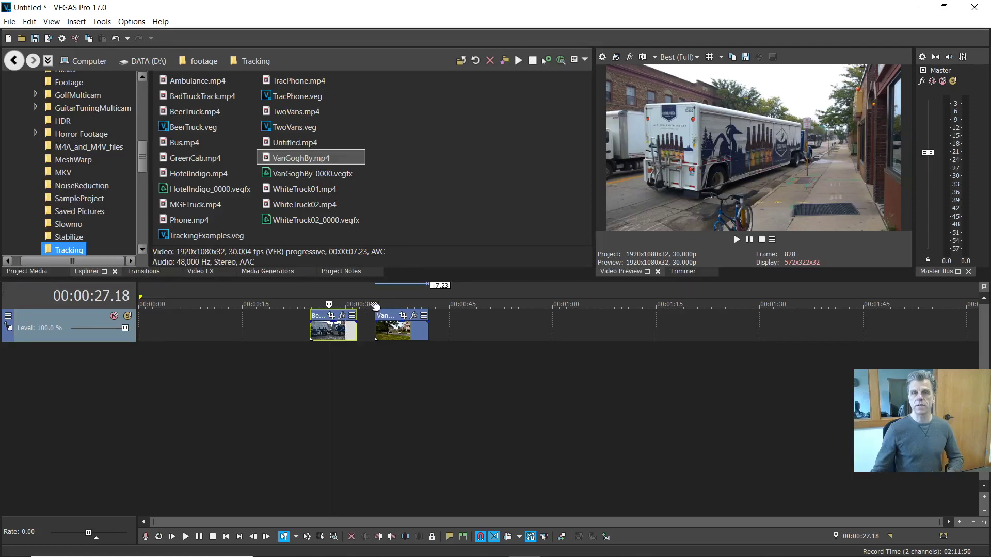
{"action": "left_click", "coordinate": [654, 57]}
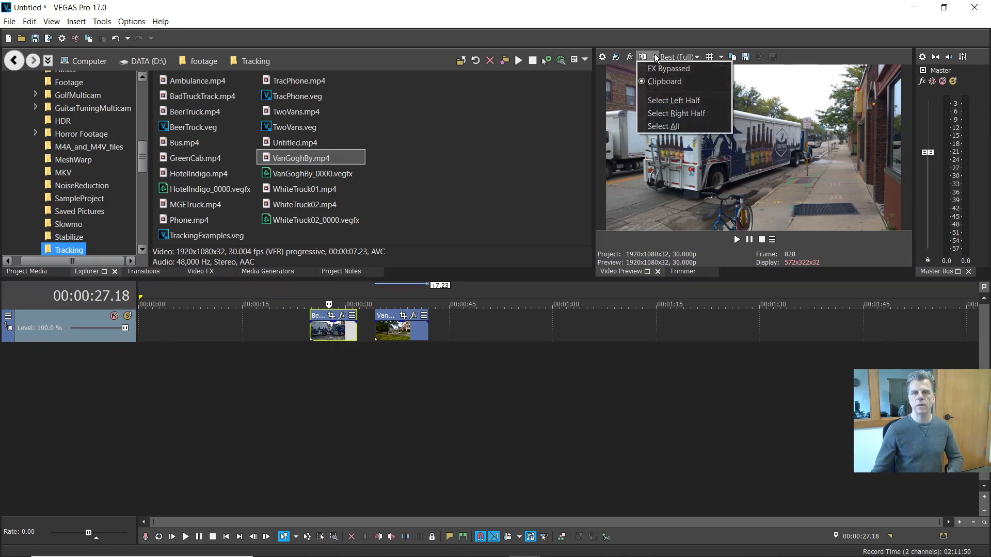
{"action": "left_click", "coordinate": [685, 103]}
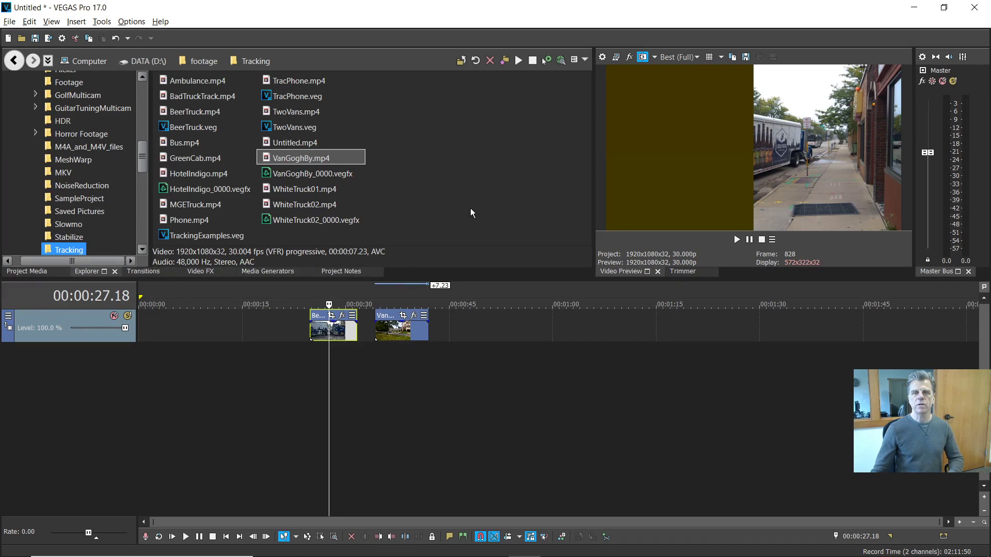
{"action": "left_click", "coordinate": [341, 327]}
{"action": "left_click", "coordinate": [335, 329]}
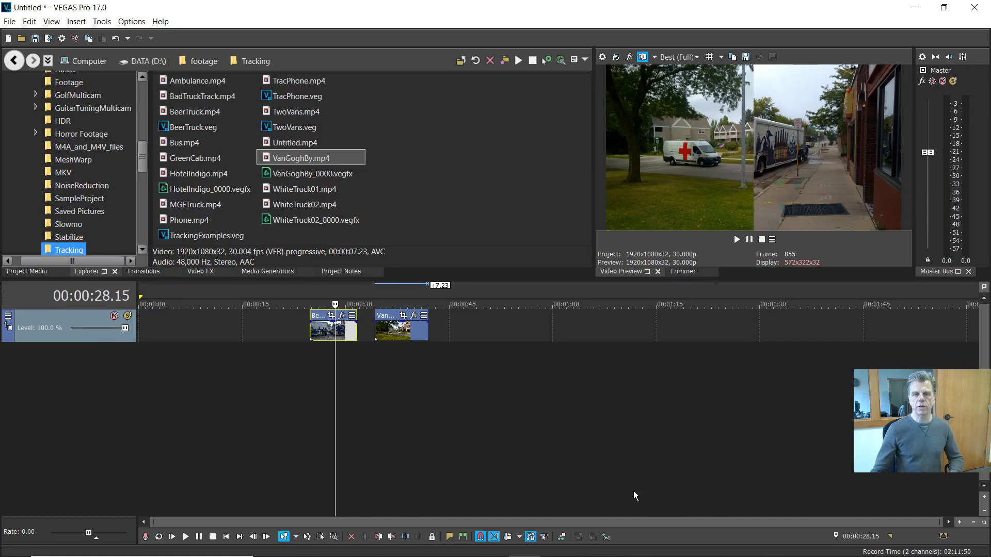
Open the color grading controls for the BeerTruck clip and briefly play the split-screen comparison from the clip's start.
{"action": "left_click", "coordinate": [564, 539]}
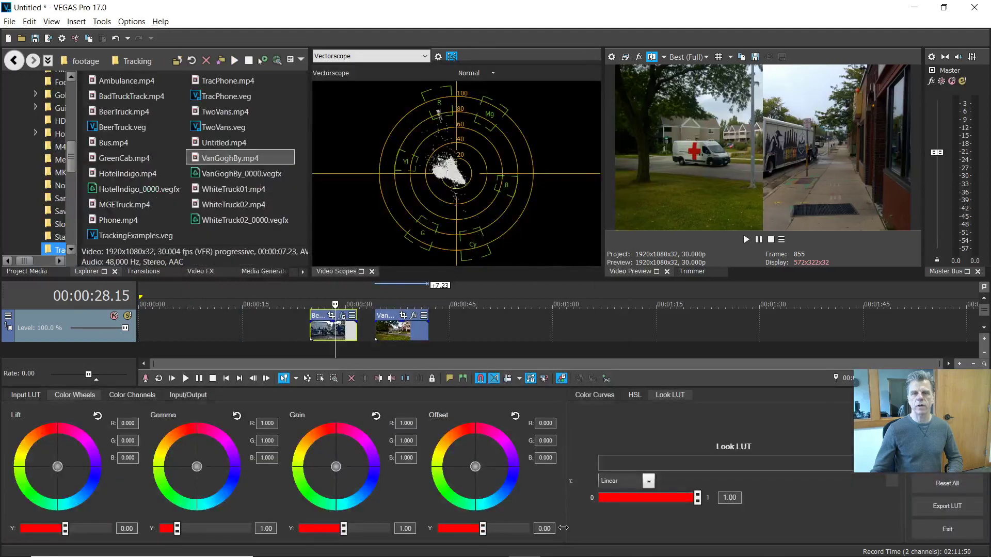
{"action": "left_click", "coordinate": [311, 331]}
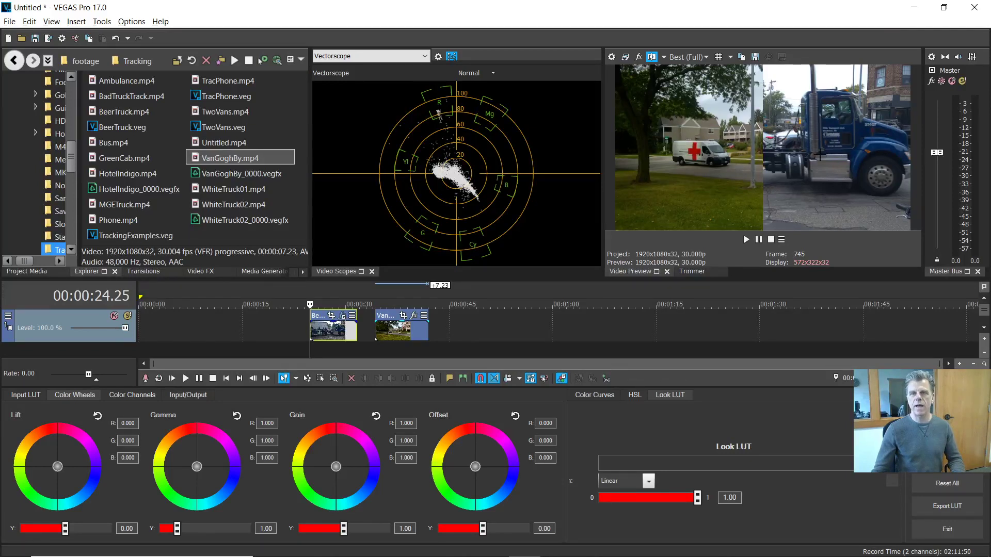
{"action": "key", "text": "space"}
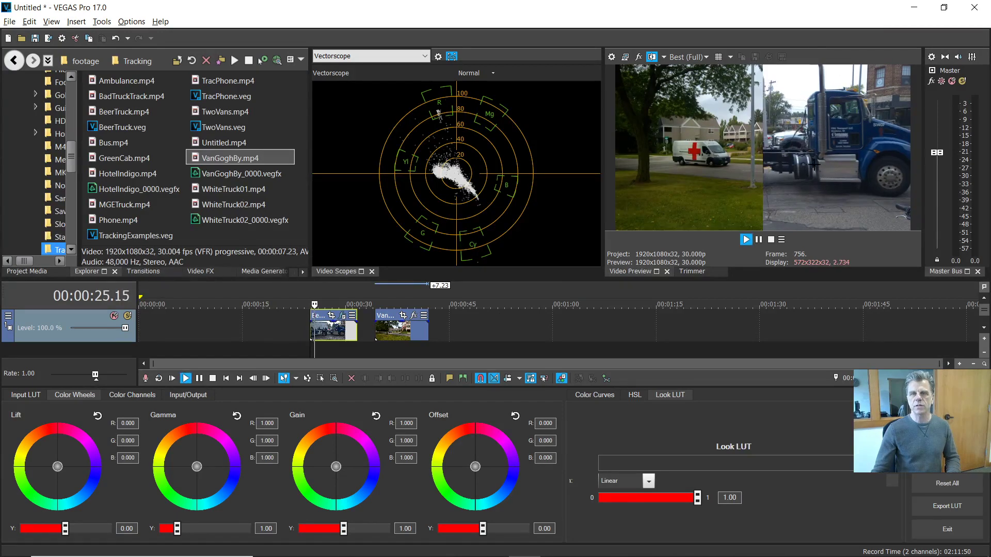
{"action": "key", "text": "space"}
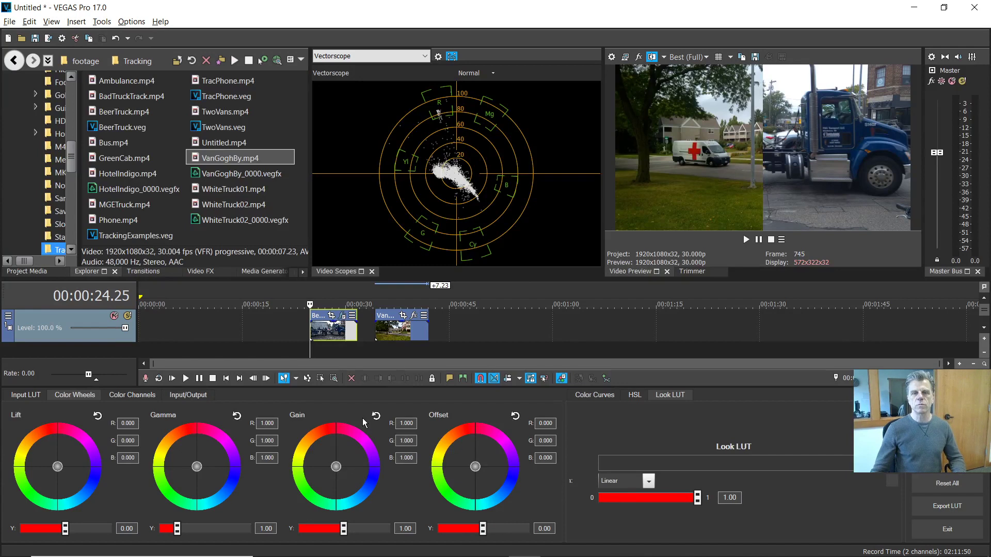
Raise the lower part of the BeerTruck clip's RGB color curve steeply to brighten the image.
{"action": "left_click", "coordinate": [594, 398]}
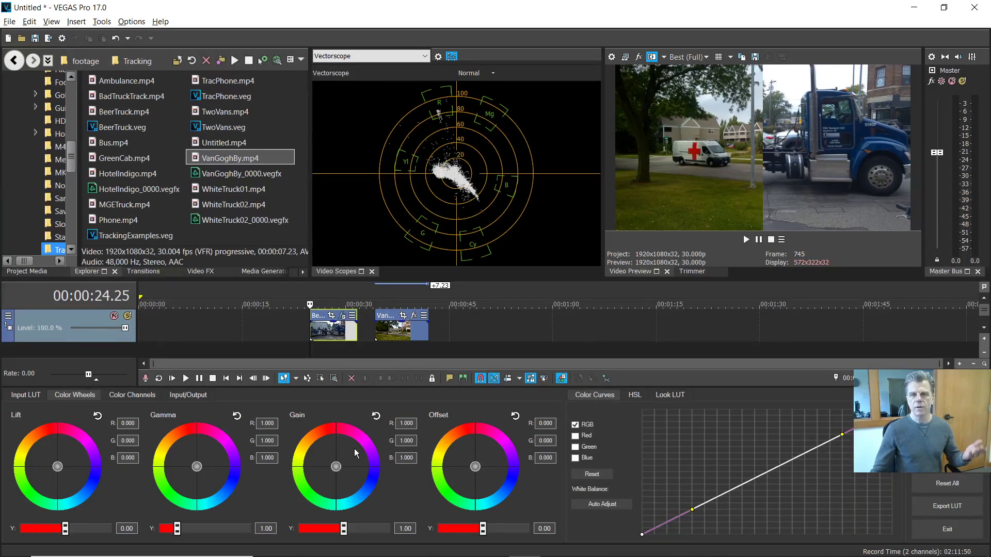
{"action": "left_click_drag", "start_coordinate": [692, 510], "coordinate": [664, 354]}
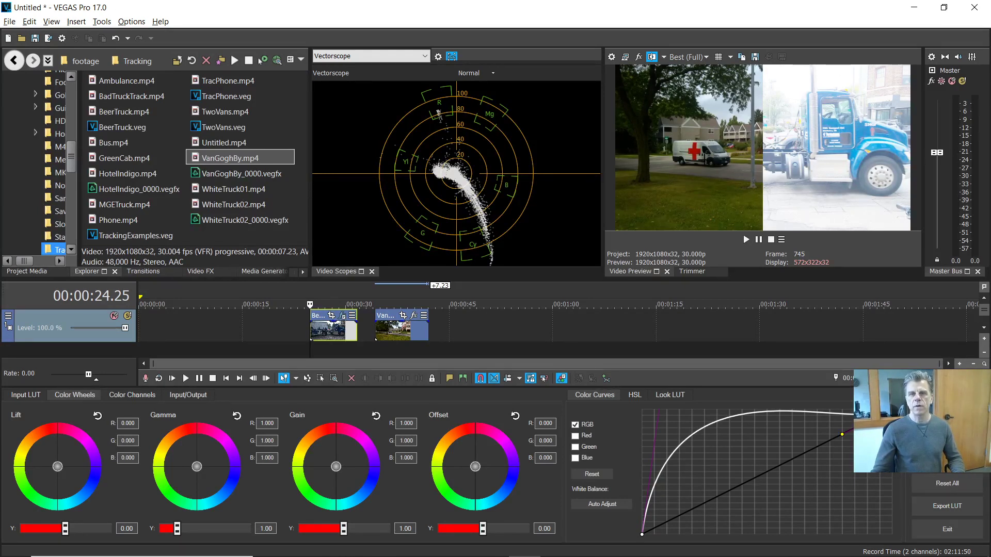
Switch the split-screen reference to the right half, then try custom rectangular regions, finishing with one right of the preview's center.
{"action": "left_click", "coordinate": [664, 58]}
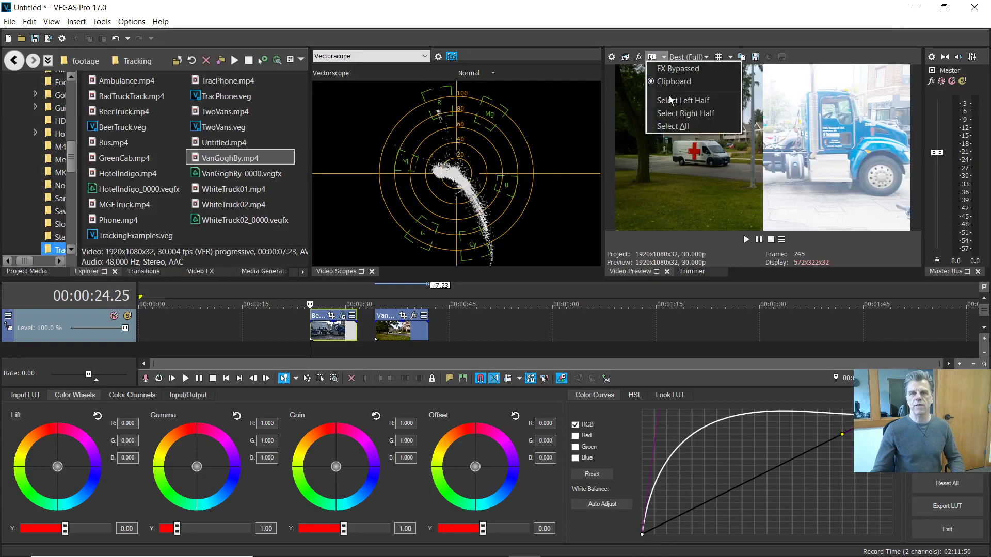
{"action": "left_click", "coordinate": [681, 114]}
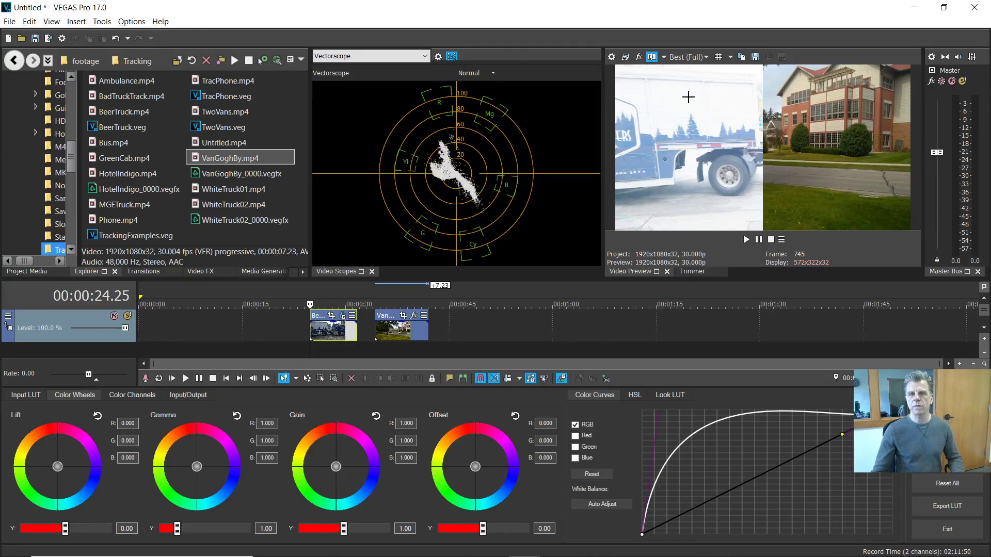
{"action": "left_click_drag", "start_coordinate": [685, 94], "coordinate": [802, 172]}
{"action": "left_click_drag", "start_coordinate": [867, 164], "coordinate": [804, 206]}
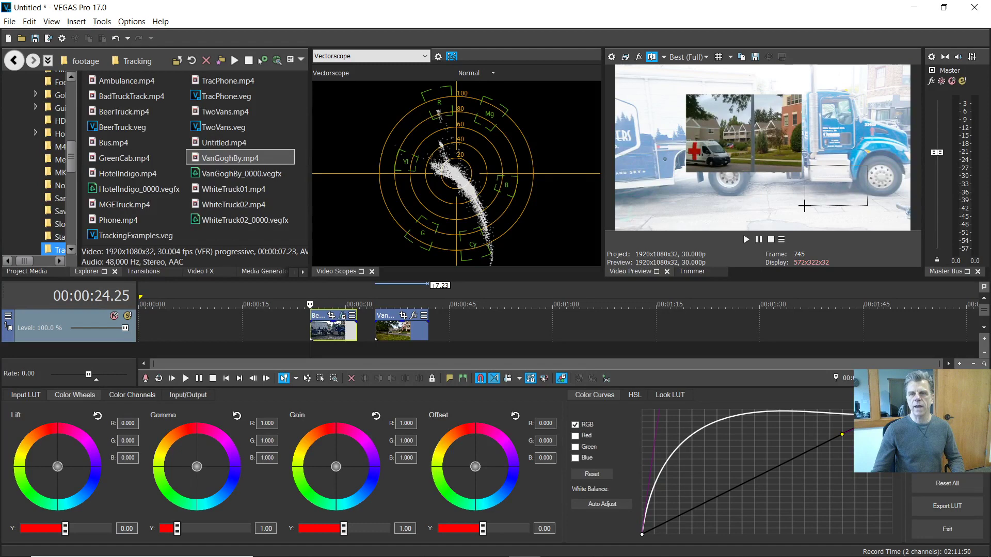
{"action": "mouse_move", "coordinate": [634, 130]}
{"action": "left_mouse_down"}
{"action": "mouse_move", "coordinate": [647, 189]}
{"action": "mouse_move", "coordinate": [686, 197]}
{"action": "left_mouse_up"}
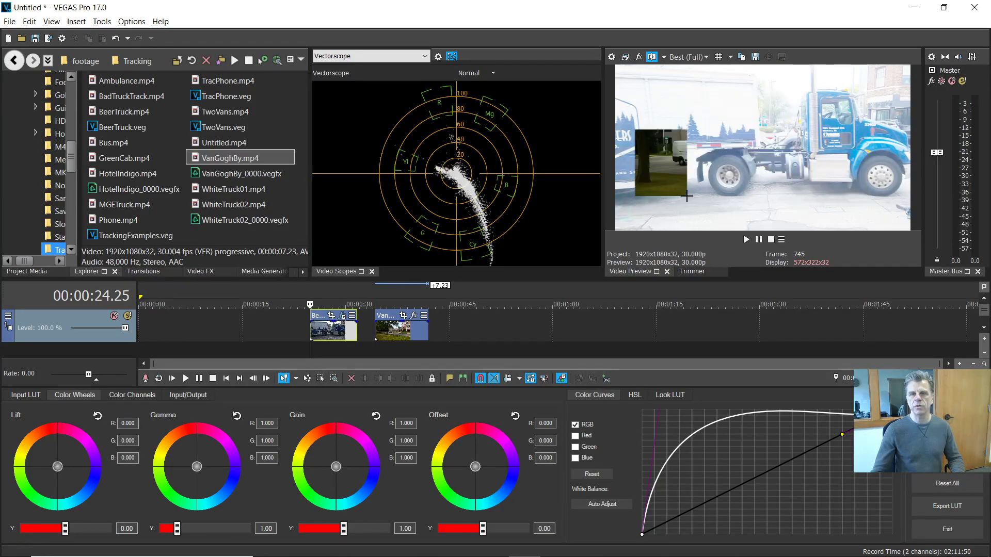
{"action": "mouse_move", "coordinate": [757, 96]}
{"action": "left_mouse_down"}
{"action": "mouse_move", "coordinate": [762, 155]}
{"action": "mouse_move", "coordinate": [874, 175]}
{"action": "left_mouse_up"}
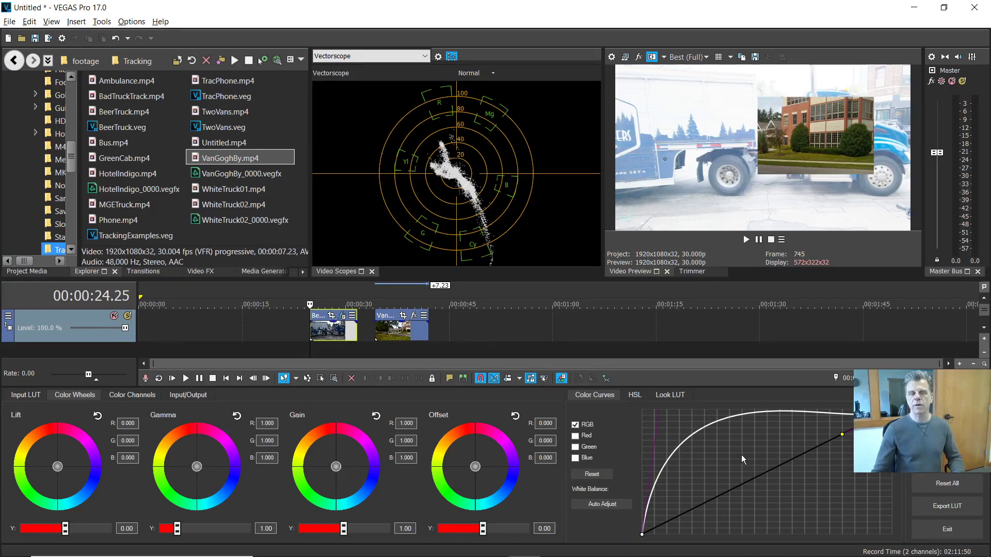
Turn off the split-screen view and reset all color grading on the BeerTruck clip.
{"action": "left_click", "coordinate": [652, 57]}
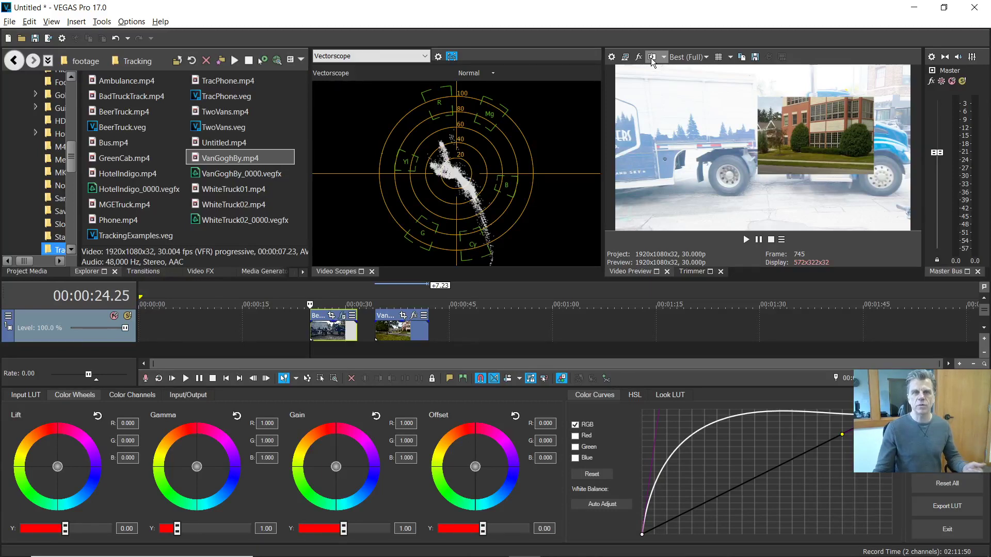
{"action": "left_click", "coordinate": [651, 59]}
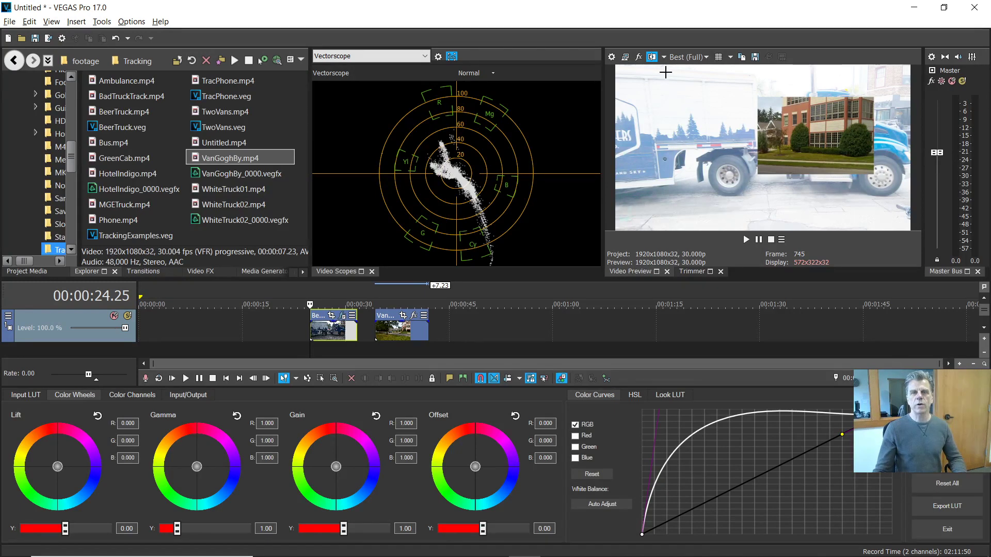
{"action": "left_click", "coordinate": [651, 58]}
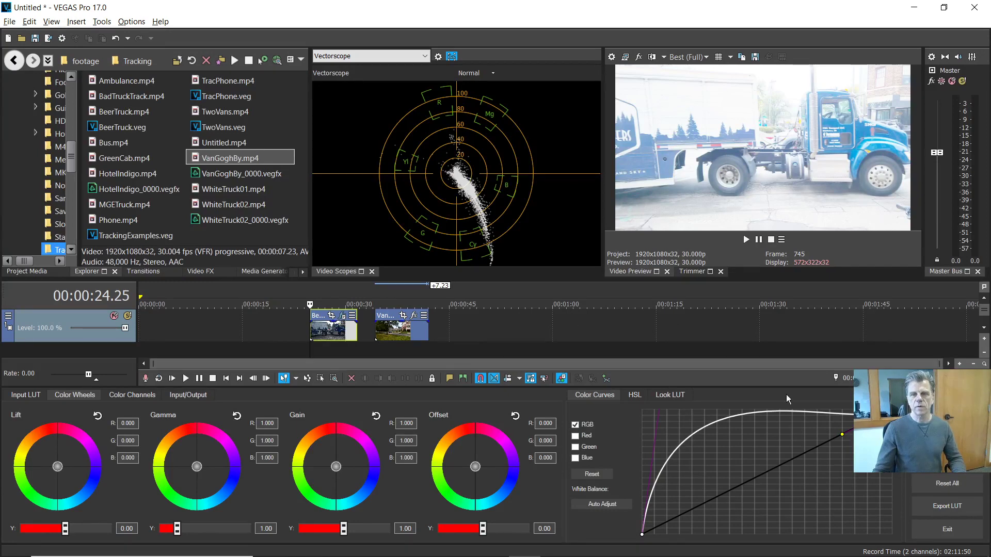
{"action": "left_click", "coordinate": [947, 482]}
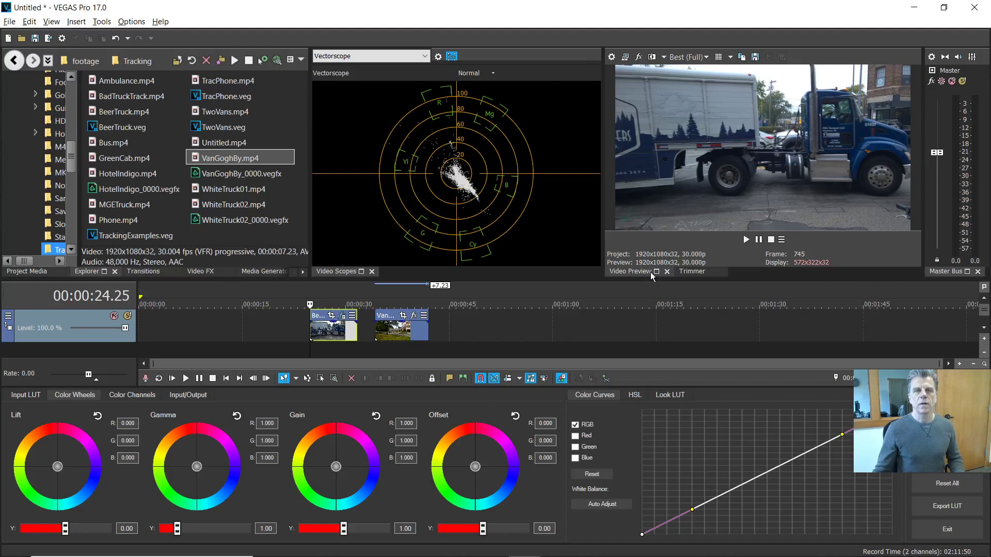
{"action": "mouse_move", "coordinate": [485, 247]}
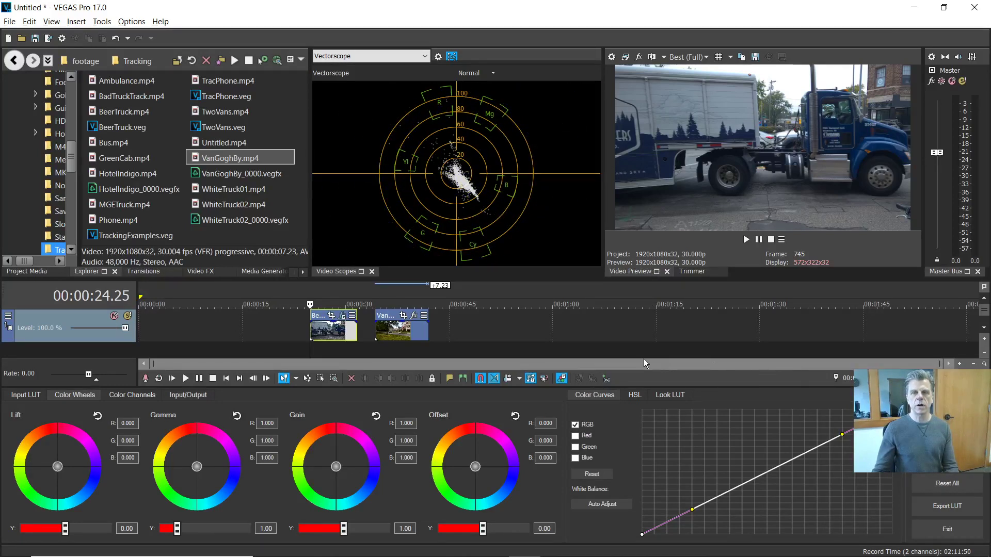
Close and reopen the color grading workspace for the BeerTruck clip and look through the list of available windows.
{"action": "left_click", "coordinate": [561, 379]}
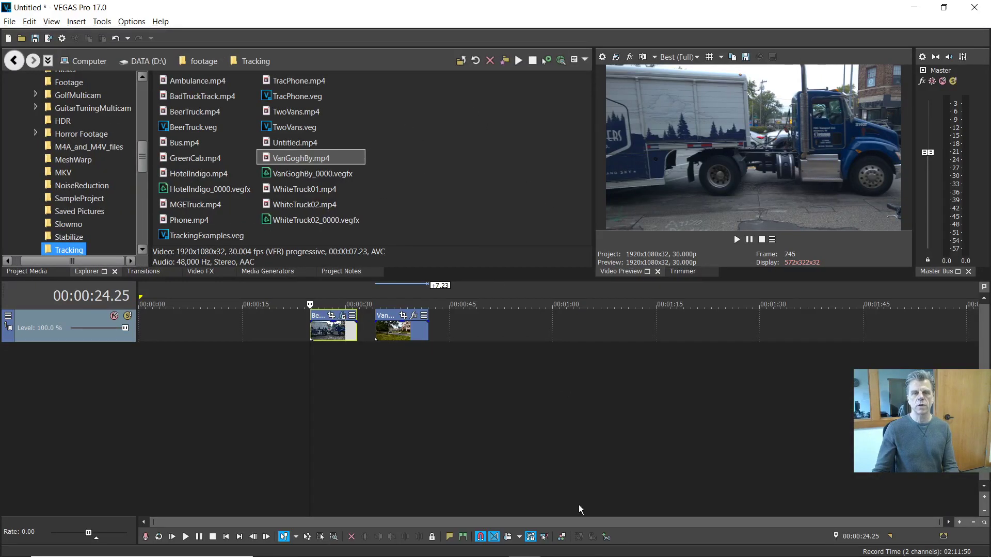
{"action": "left_click", "coordinate": [562, 537]}
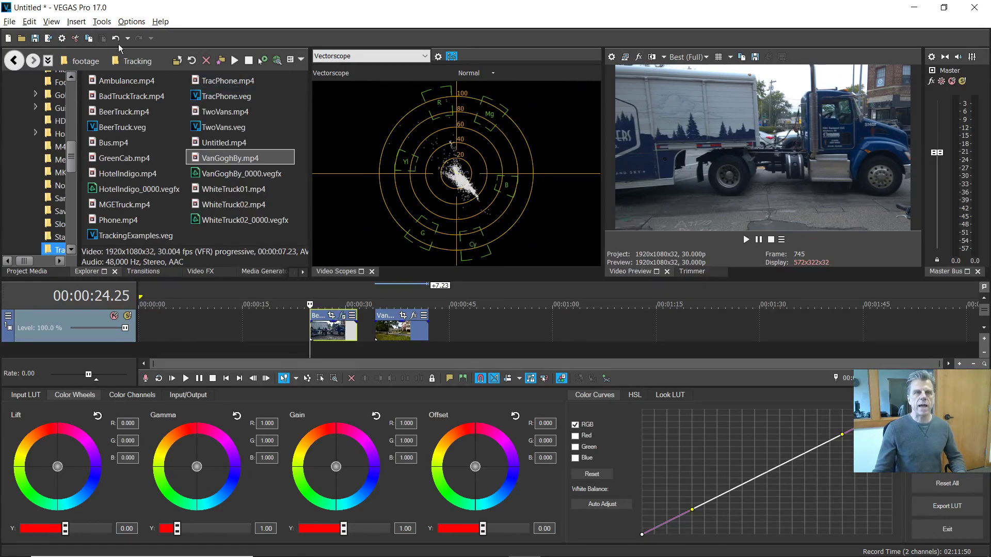
{"action": "left_click", "coordinate": [53, 22]}
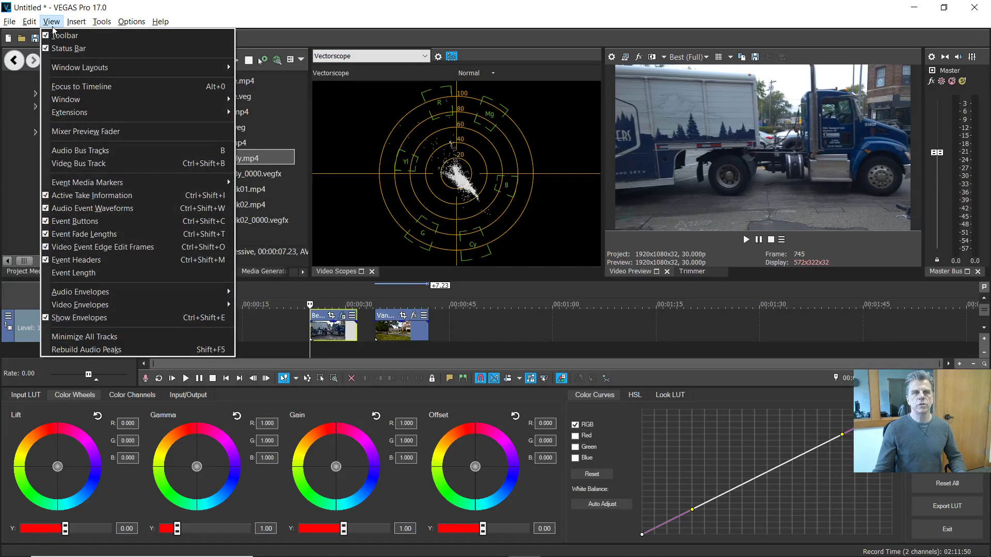
{"action": "mouse_move", "coordinate": [64, 101]}
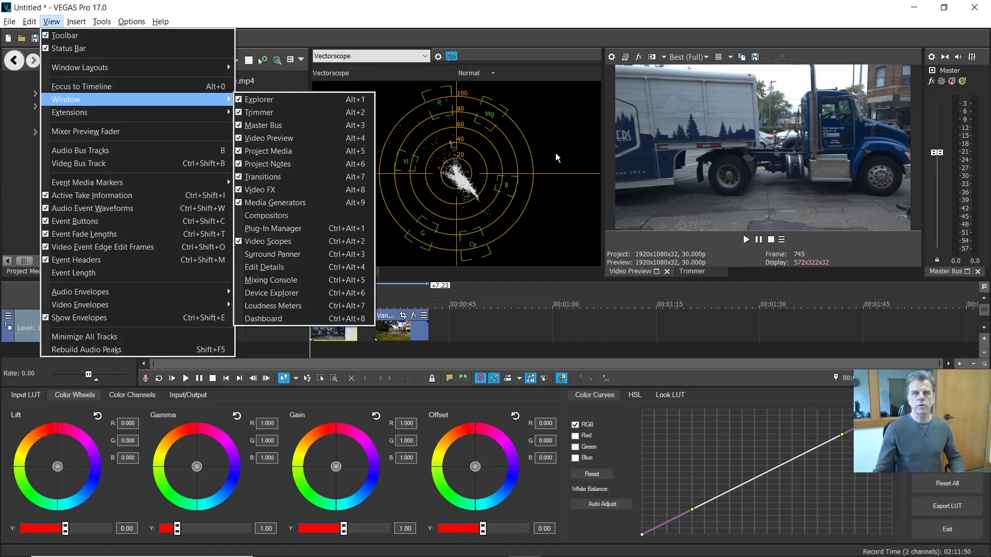
{"action": "left_click", "coordinate": [481, 19]}
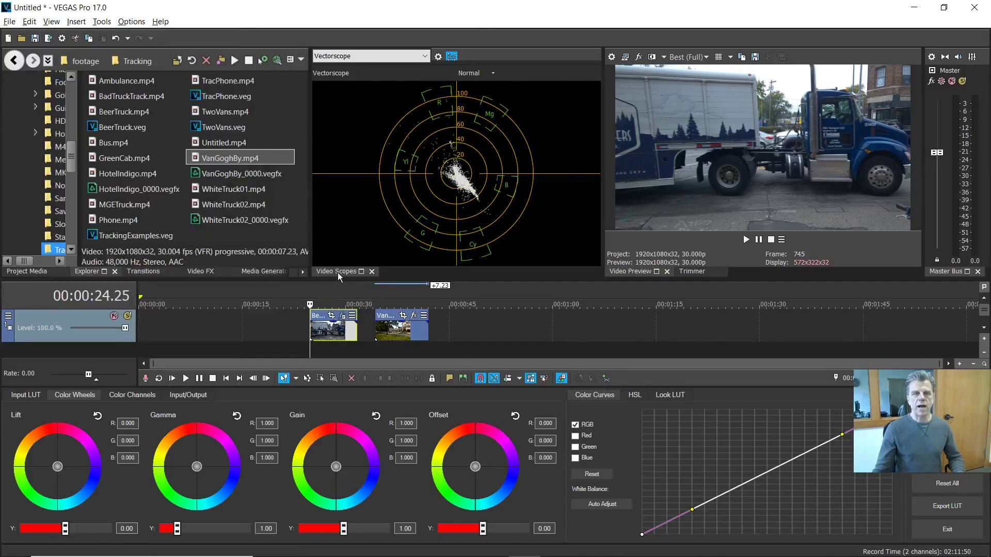
Undock the Video Scopes and Video Preview windows, enlarge both and arrange them side by side above the color grading controls.
{"action": "left_click_drag", "start_coordinate": [336, 272], "coordinate": [24, 75]}
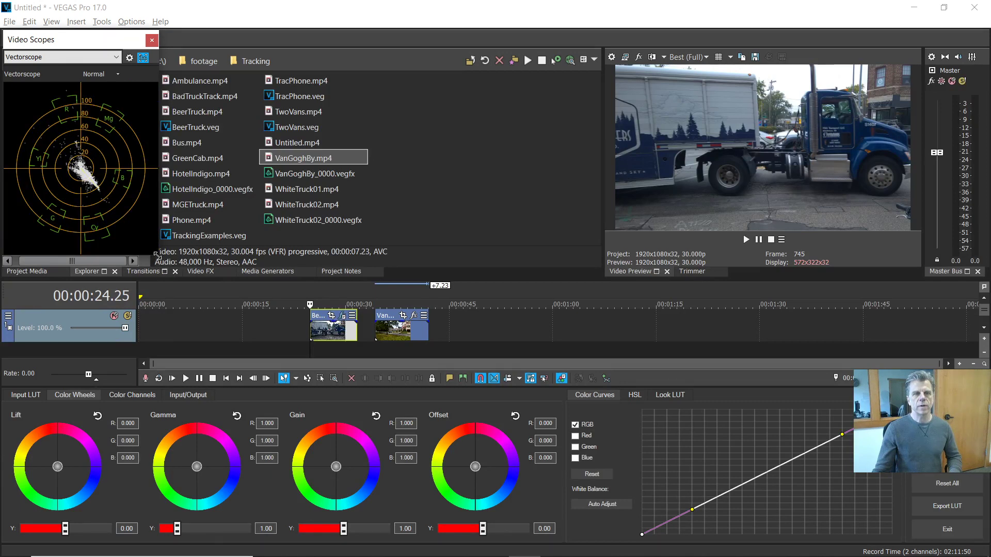
{"action": "left_click_drag", "start_coordinate": [158, 255], "coordinate": [399, 351]}
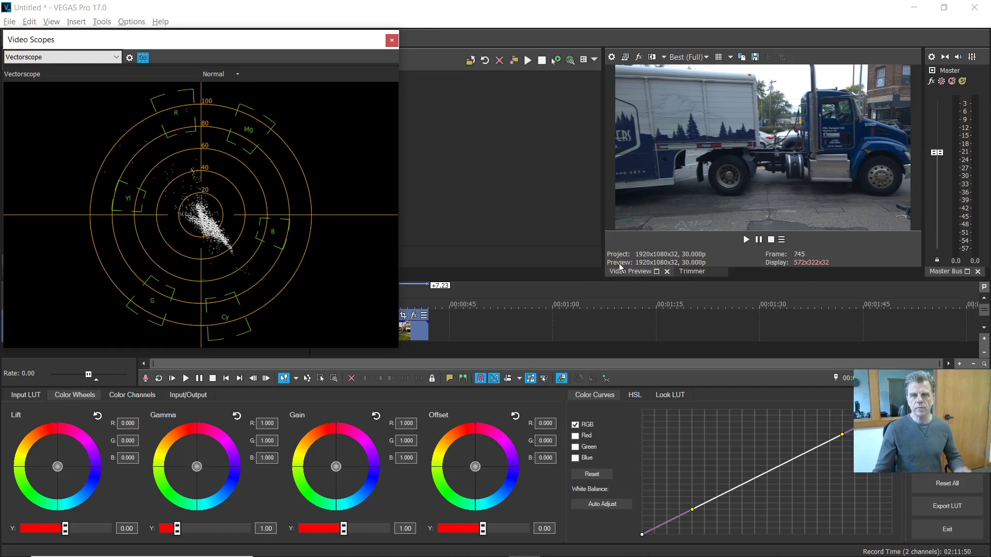
{"action": "left_click_drag", "start_coordinate": [633, 270], "coordinate": [63, 85]}
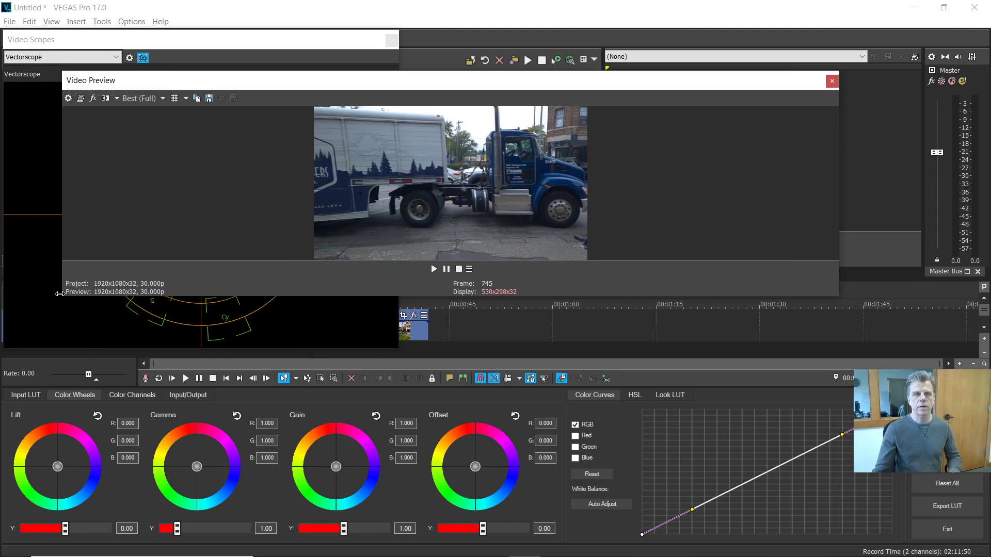
{"action": "left_click_drag", "start_coordinate": [63, 297], "coordinate": [406, 355]}
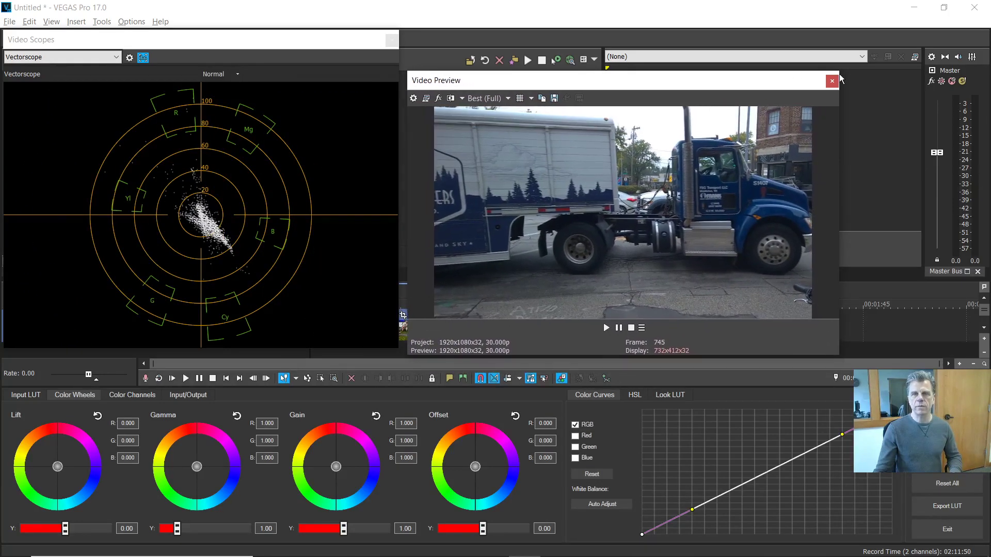
{"action": "left_click_drag", "start_coordinate": [839, 72], "coordinate": [951, 19]}
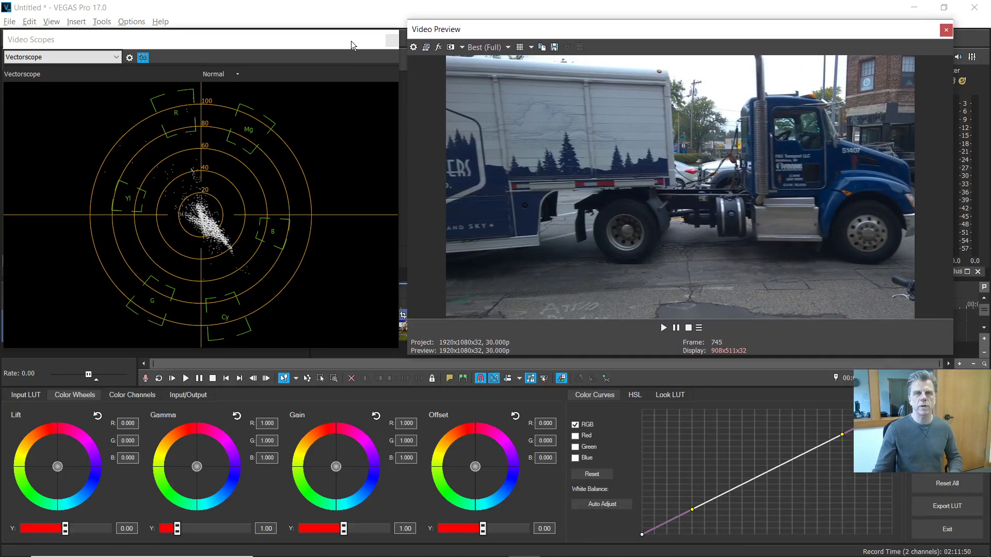
{"action": "left_click_drag", "start_coordinate": [350, 41], "coordinate": [355, 31]}
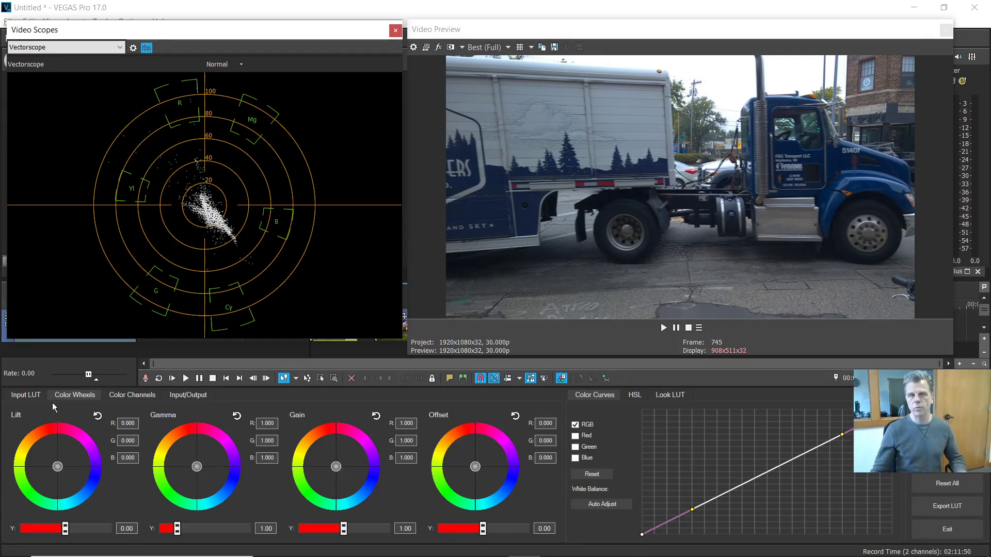
Look through the Input LUT, Look LUT, Color Wheels and Color Channels grading controls.
{"action": "left_click", "coordinate": [22, 394]}
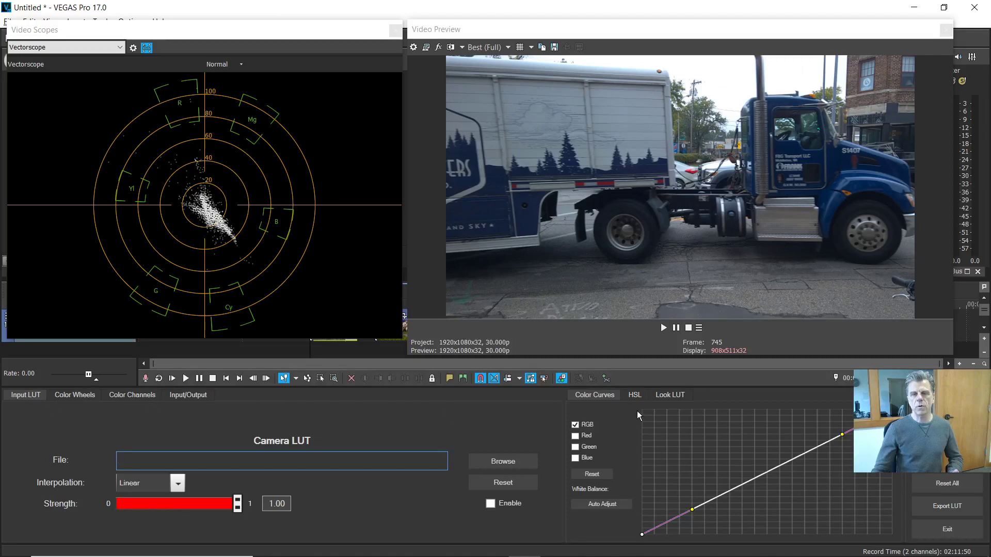
{"action": "left_click", "coordinate": [674, 396]}
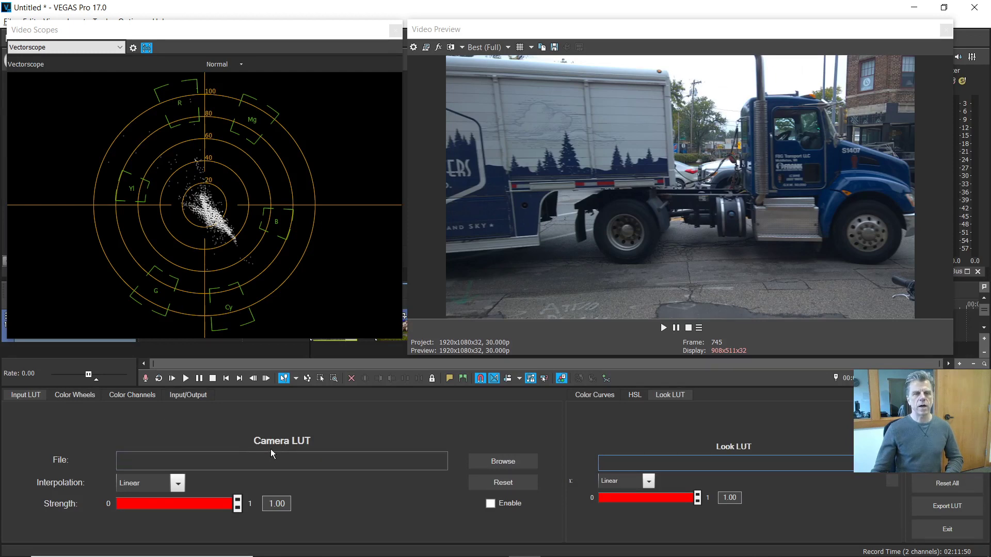
{"action": "left_click", "coordinate": [74, 396]}
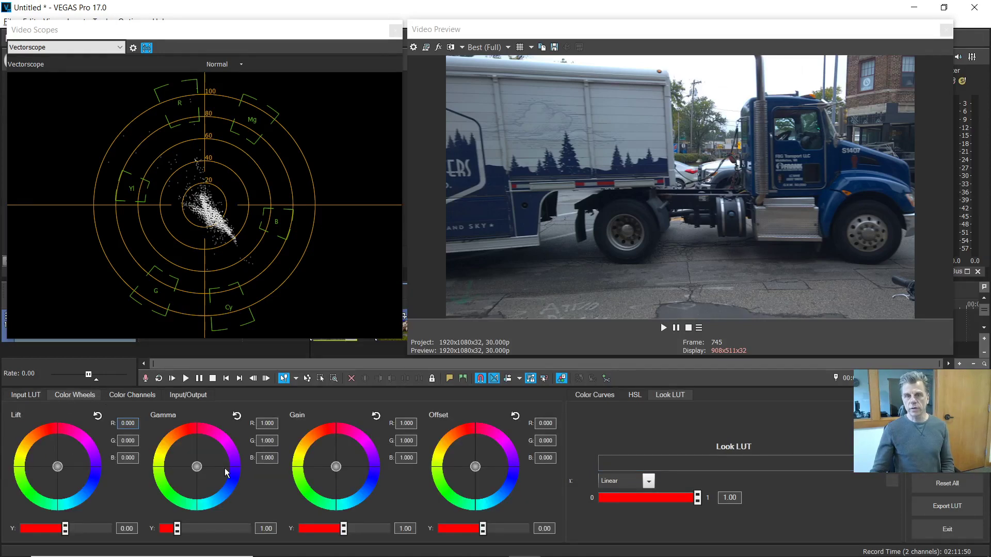
{"action": "left_click", "coordinate": [143, 397]}
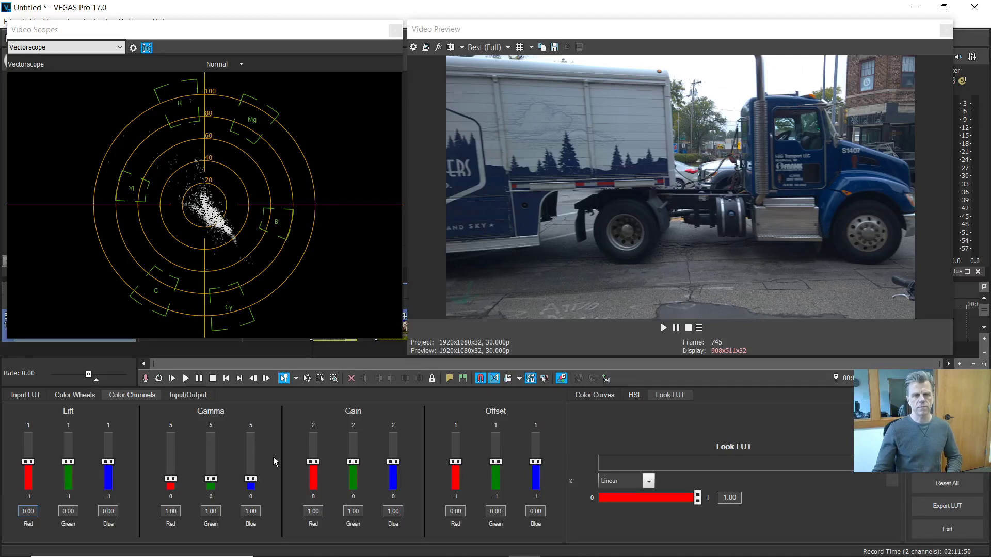
Try Input Min 0.12, Output Min 0.05 and Input Max 0.76 on the clip's levels, and reset all grading.
{"action": "left_click", "coordinate": [195, 397]}
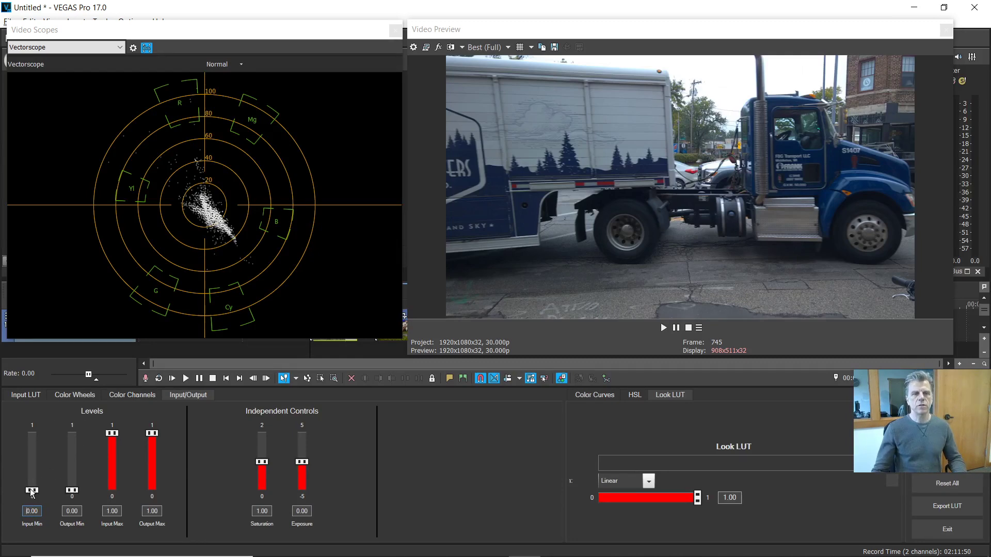
{"action": "mouse_move", "coordinate": [30, 488]}
{"action": "left_mouse_down"}
{"action": "mouse_move", "coordinate": [31, 461]}
{"action": "mouse_move", "coordinate": [29, 485]}
{"action": "left_mouse_up"}
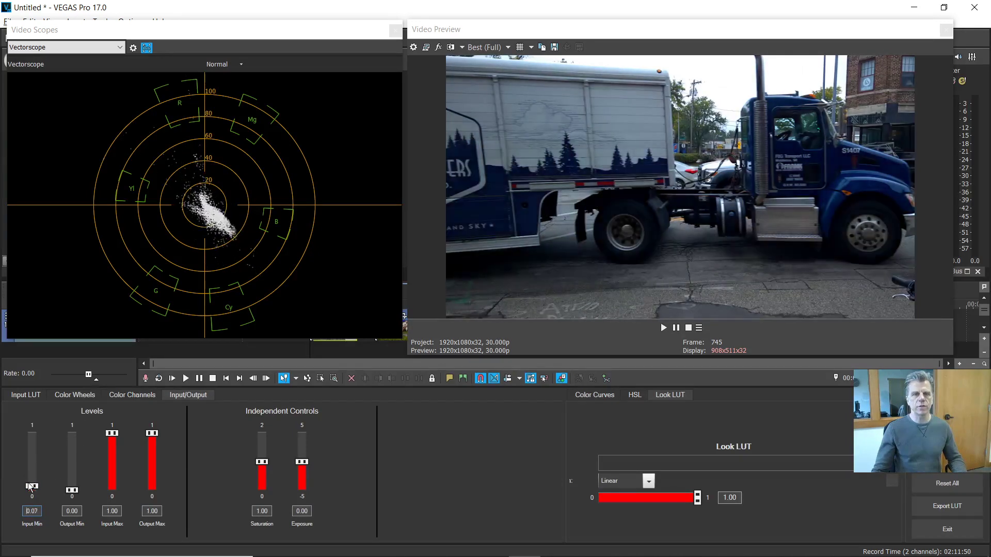
{"action": "mouse_move", "coordinate": [115, 436]}
{"action": "left_mouse_down"}
{"action": "mouse_move", "coordinate": [114, 456]}
{"action": "mouse_move", "coordinate": [112, 446]}
{"action": "left_mouse_up"}
{"action": "left_click_drag", "start_coordinate": [73, 495], "coordinate": [32, 484]}
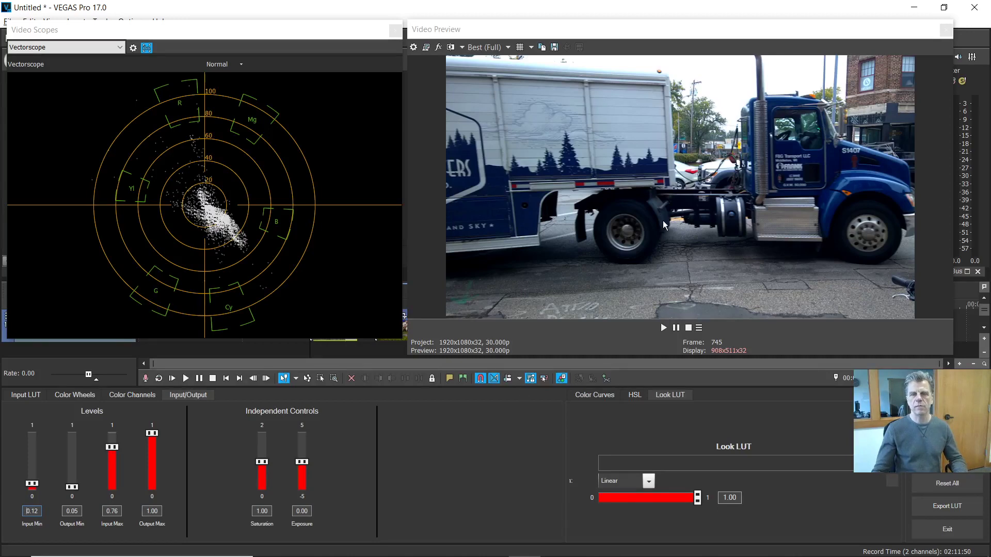
{"action": "left_click", "coordinate": [946, 483]}
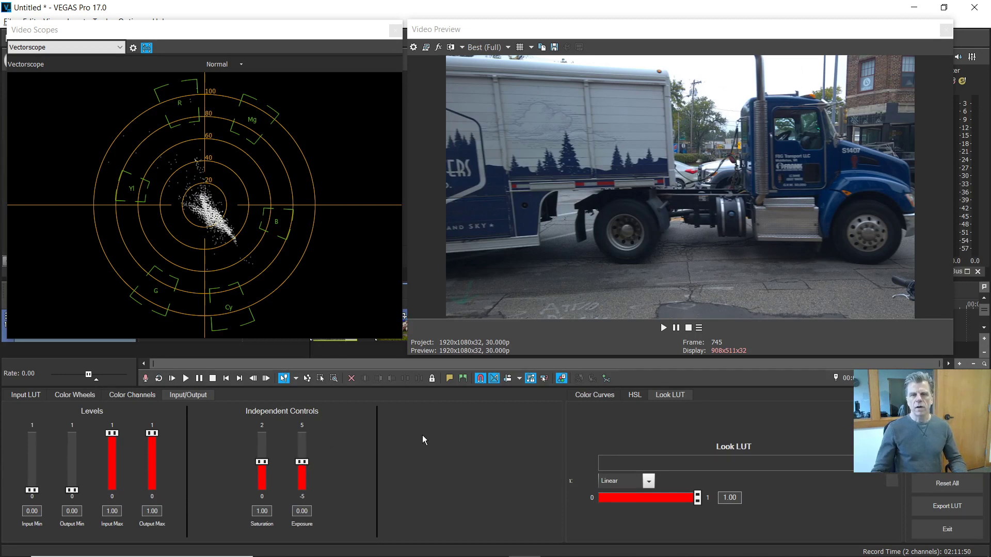
Try raising the lower part of the RGB curve steeply, with HSL saturation at 1.30 and luminance at 0.84.
{"action": "left_click", "coordinate": [599, 392]}
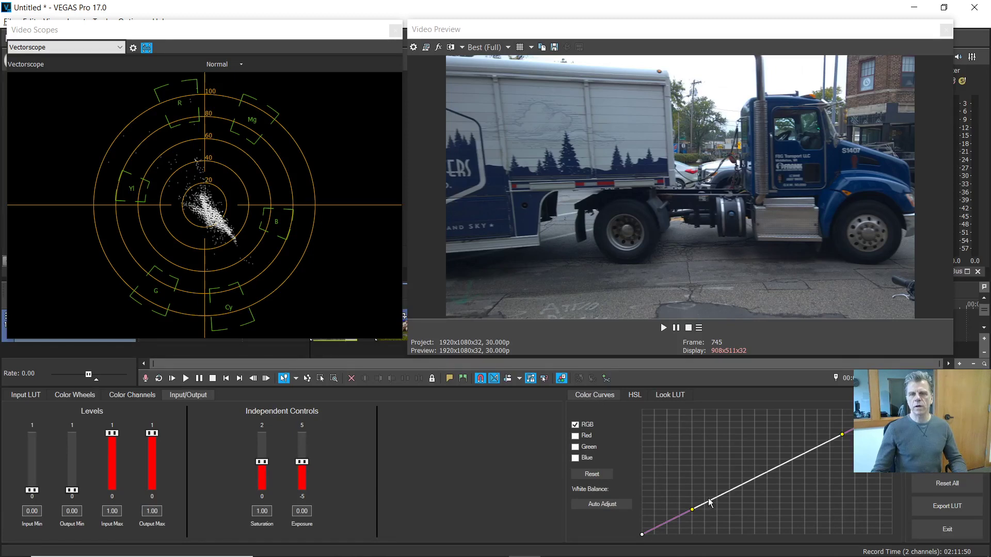
{"action": "left_click_drag", "start_coordinate": [695, 514], "coordinate": [697, 439]}
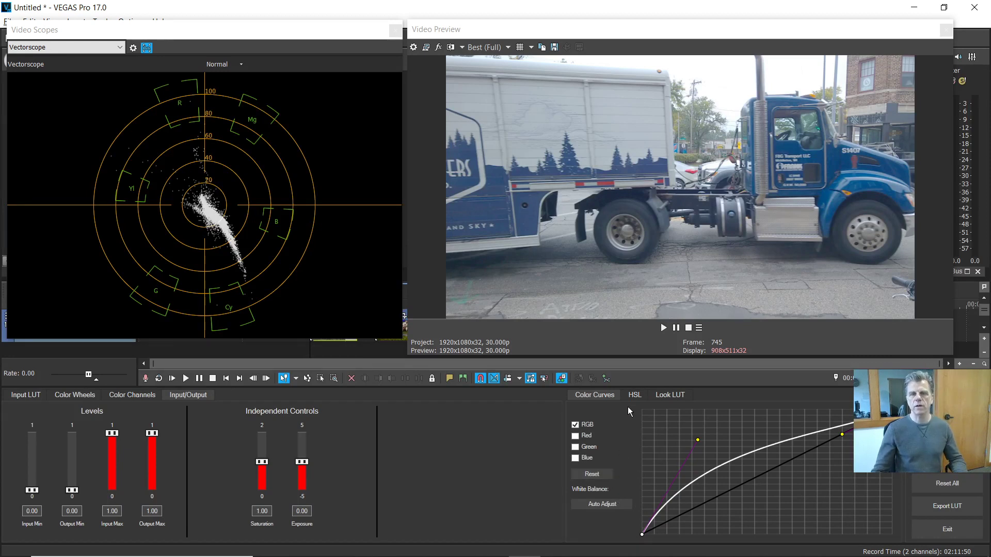
{"action": "left_click", "coordinate": [636, 396]}
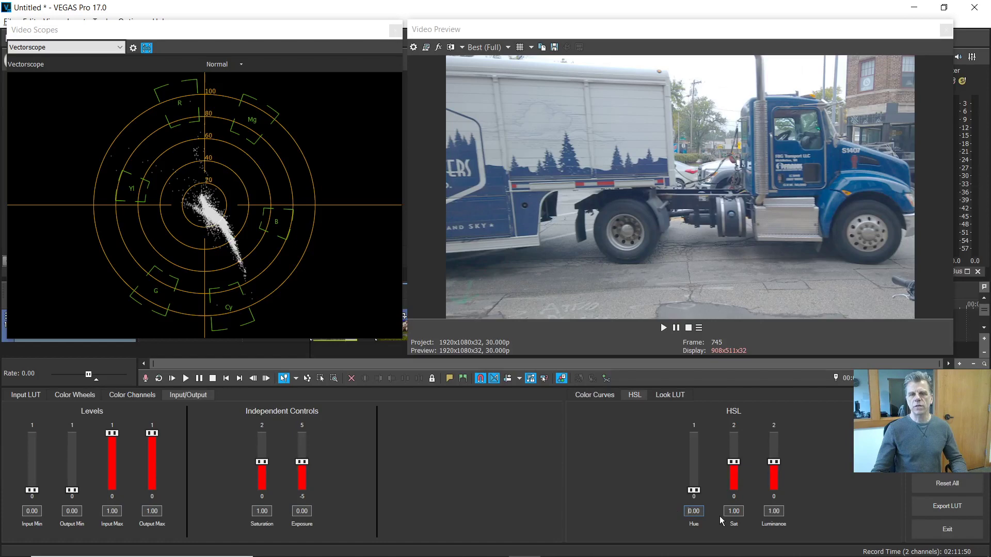
{"action": "left_click_drag", "start_coordinate": [773, 462], "coordinate": [732, 453]}
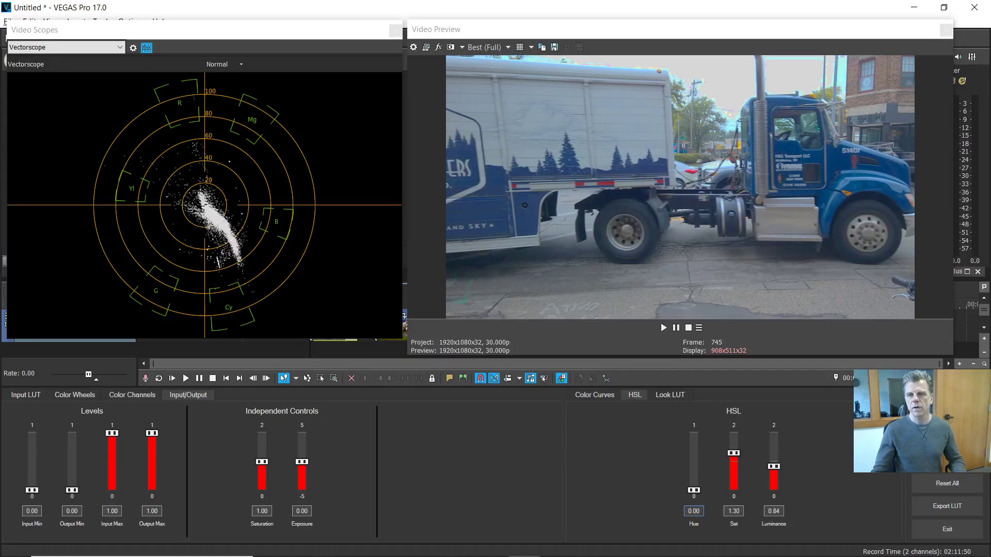
Reset all HSL and color curve adjustments on the BeerTruck clip.
{"action": "left_click", "coordinate": [954, 485]}
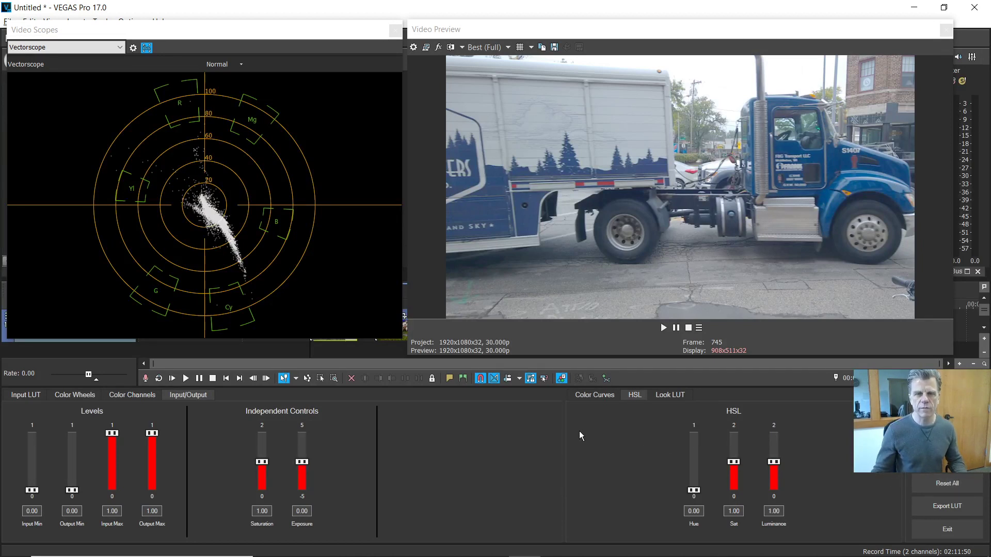
{"action": "left_click", "coordinate": [593, 396]}
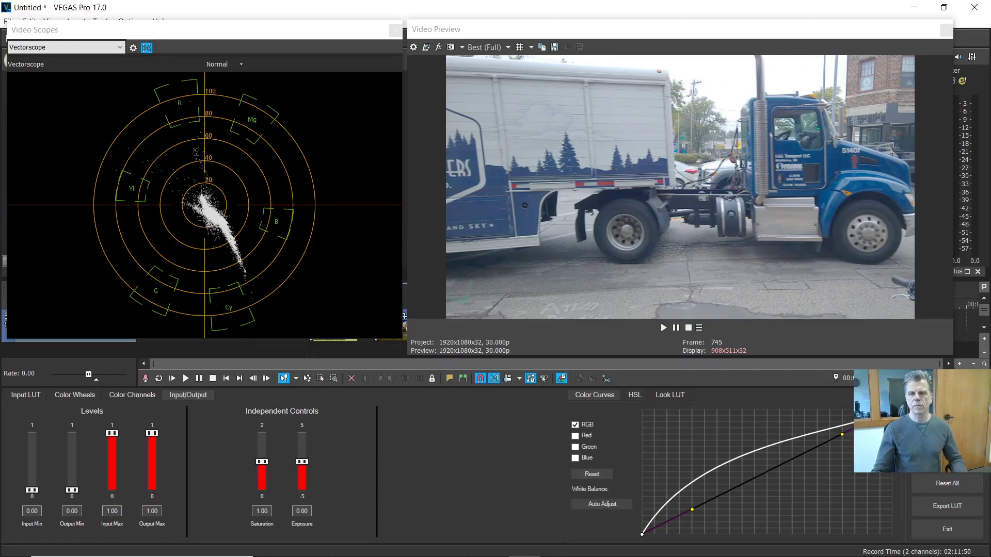
{"action": "left_click", "coordinate": [949, 482]}
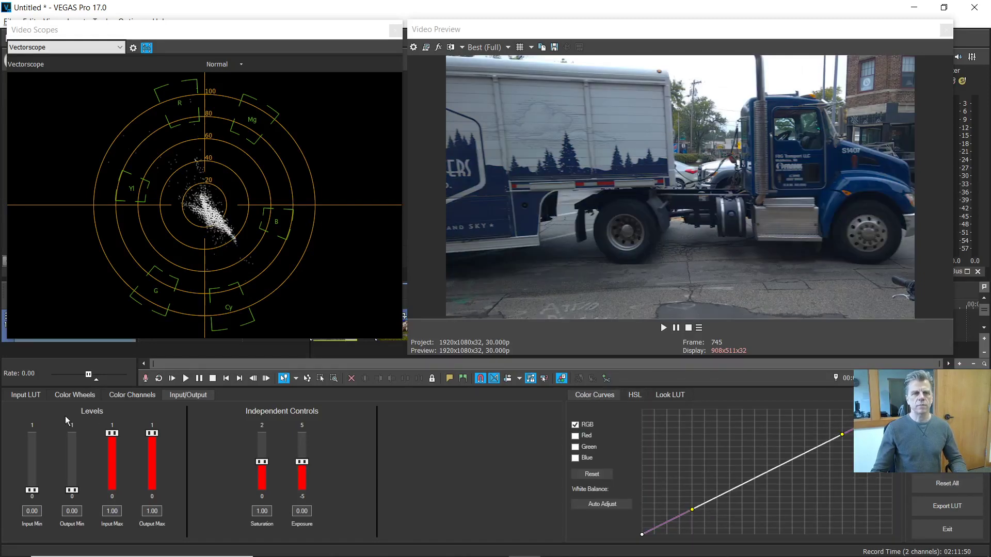
Review the available scope types, keep the Vectorscope, and examine its color trace alongside the color wheels and input/output controls.
{"action": "left_click", "coordinate": [73, 395]}
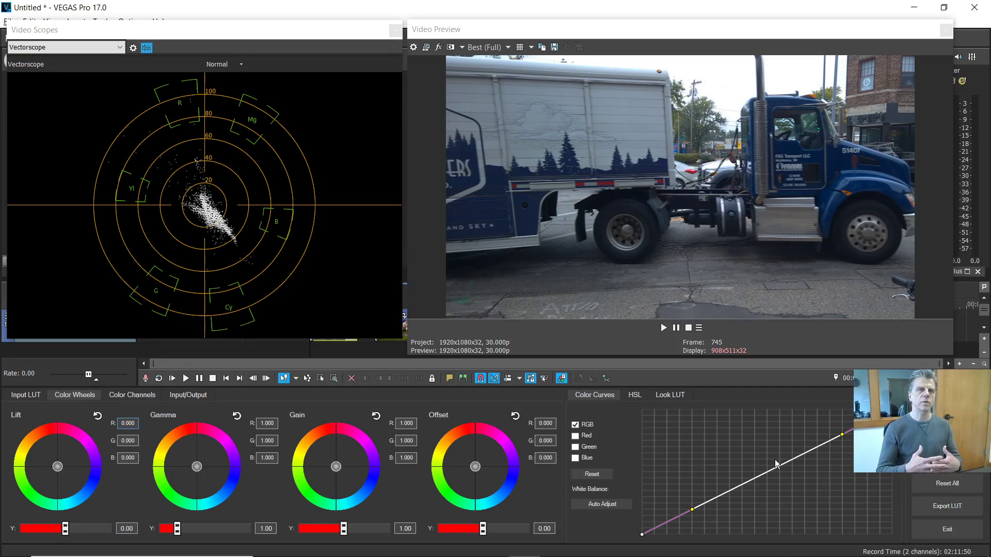
{"action": "mouse_move", "coordinate": [236, 238]}
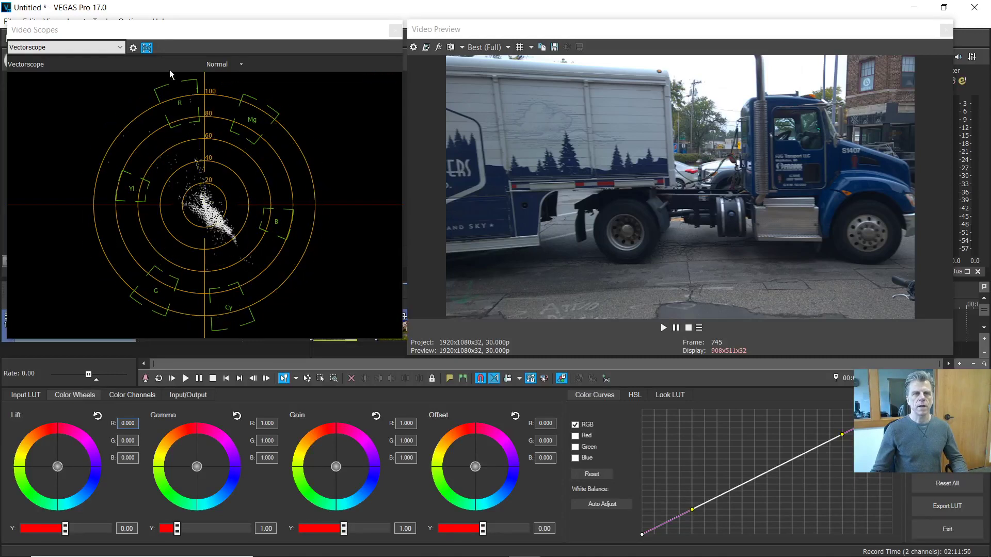
{"action": "left_click", "coordinate": [119, 47]}
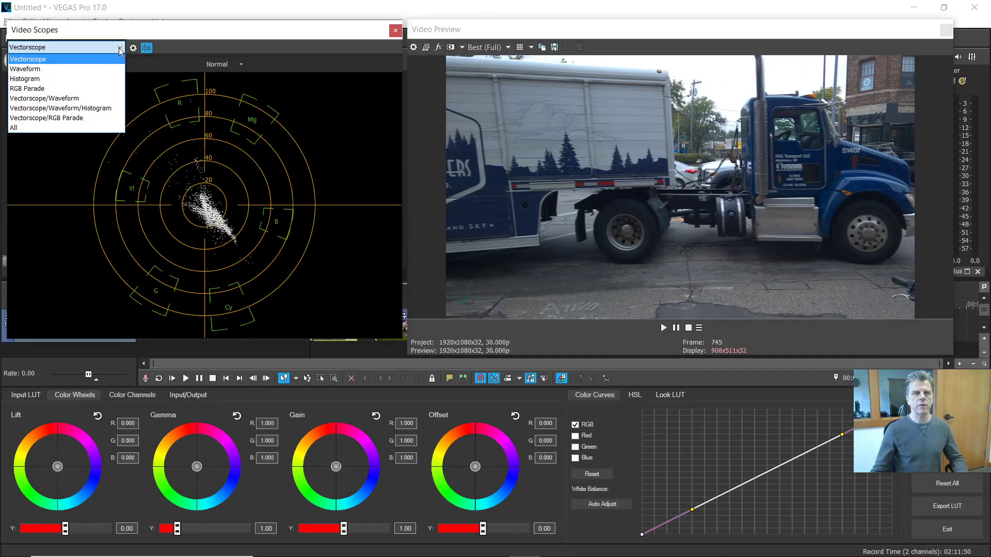
{"action": "left_click", "coordinate": [33, 59]}
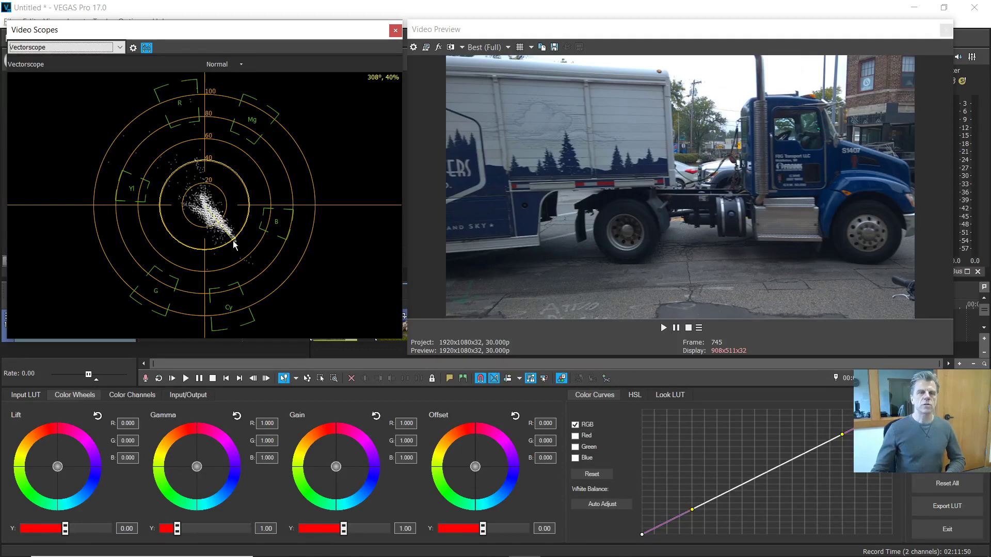
{"action": "left_click", "coordinate": [186, 394]}
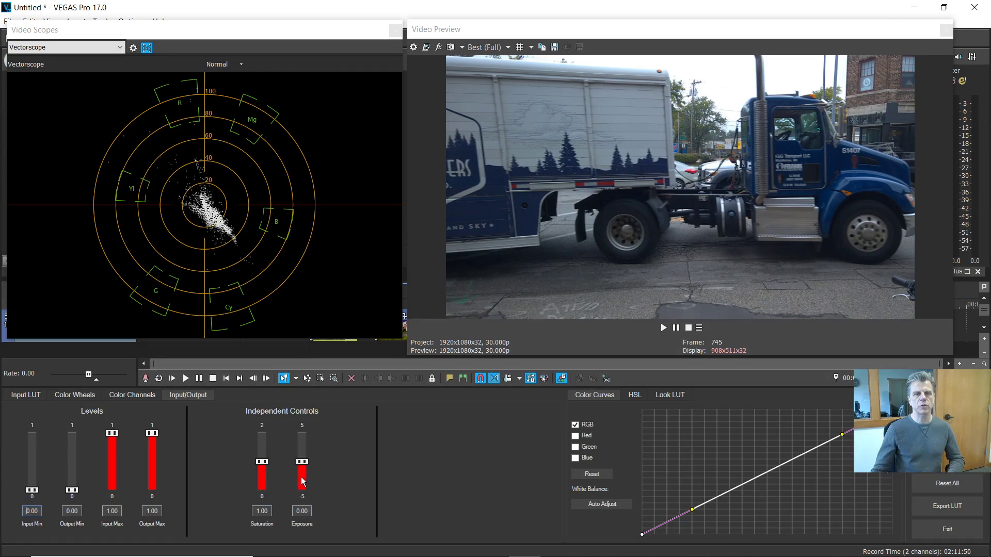
{"action": "mouse_move", "coordinate": [234, 279]}
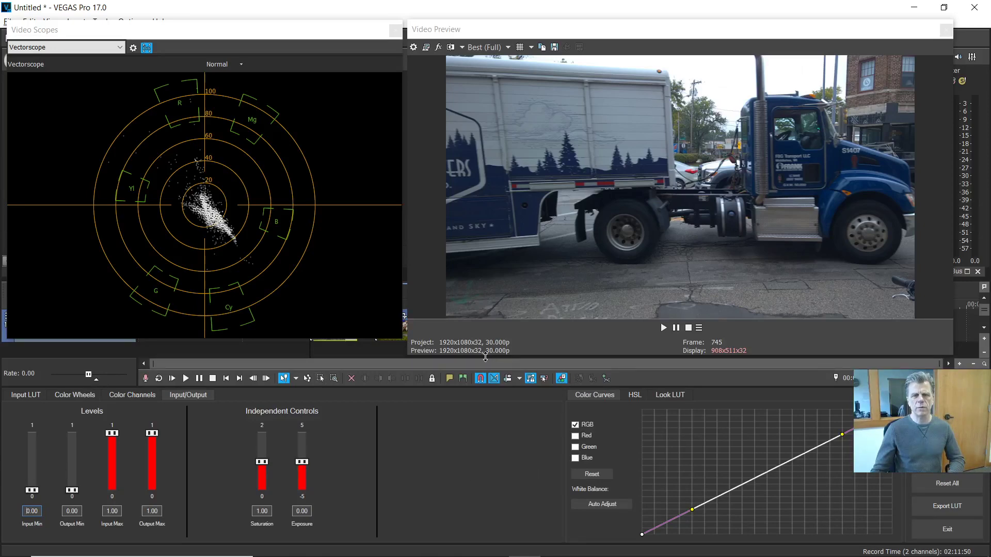
Close the color grading workspace and select the BeerTruck clip with the playhead at 00:00:27.18.
{"action": "left_click", "coordinate": [564, 381]}
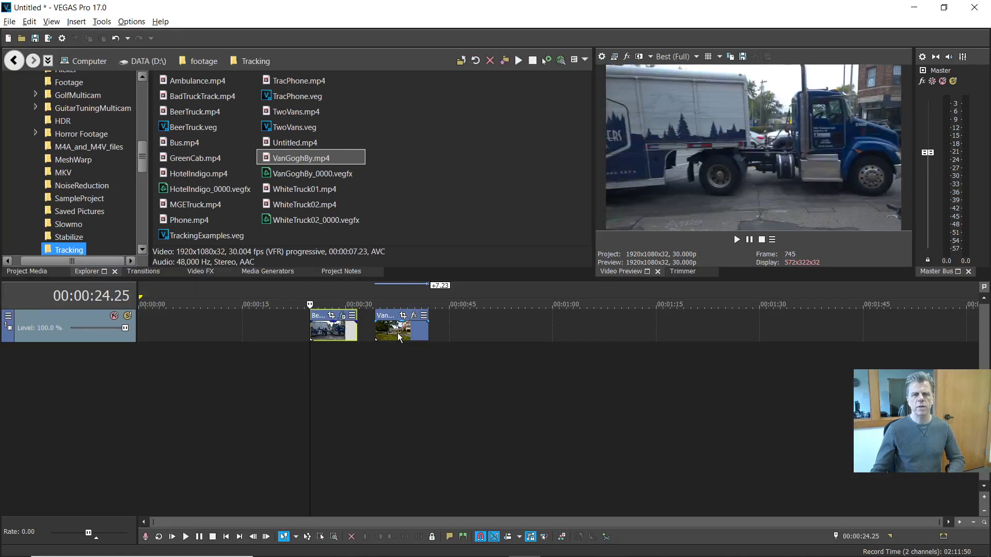
{"action": "left_click", "coordinate": [334, 335]}
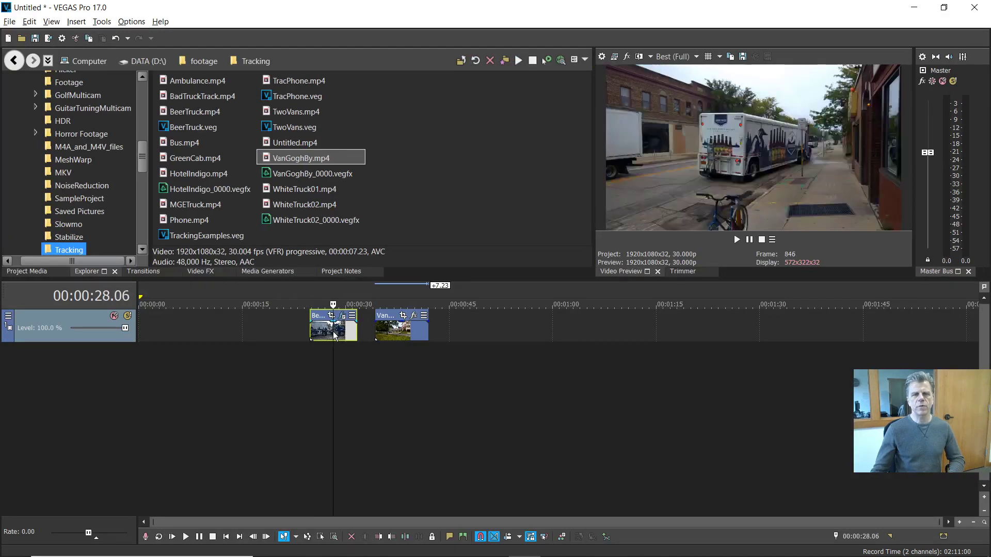
{"action": "left_click", "coordinate": [329, 336]}
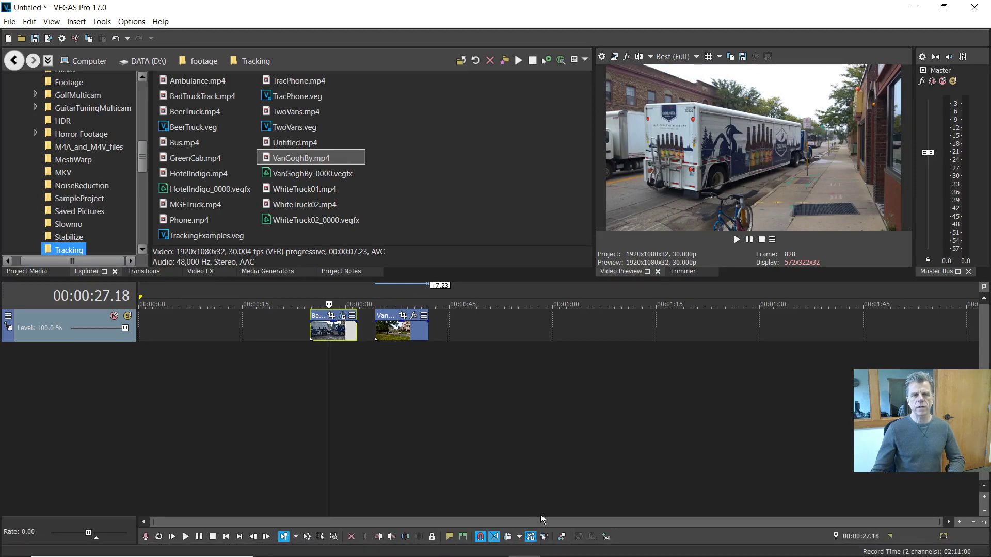
Open the color grading workspace for the selected BeerTruck clip.
{"action": "left_click", "coordinate": [561, 537]}
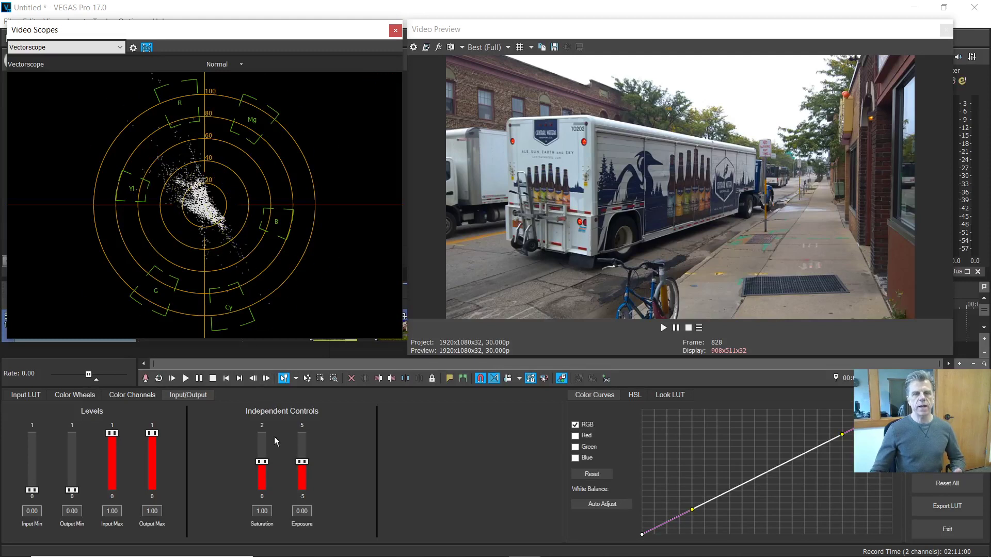
Try the BeerTruck clip's saturation at 2.00 and at 0.00, then restore it to 1.00.
{"action": "left_click", "coordinate": [262, 466]}
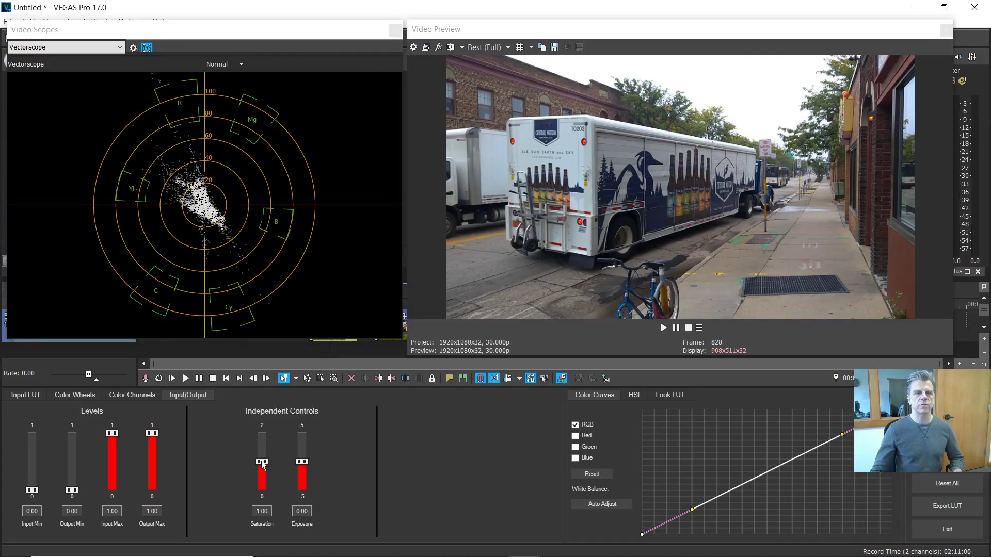
{"action": "left_click_drag", "start_coordinate": [263, 462], "coordinate": [259, 410]}
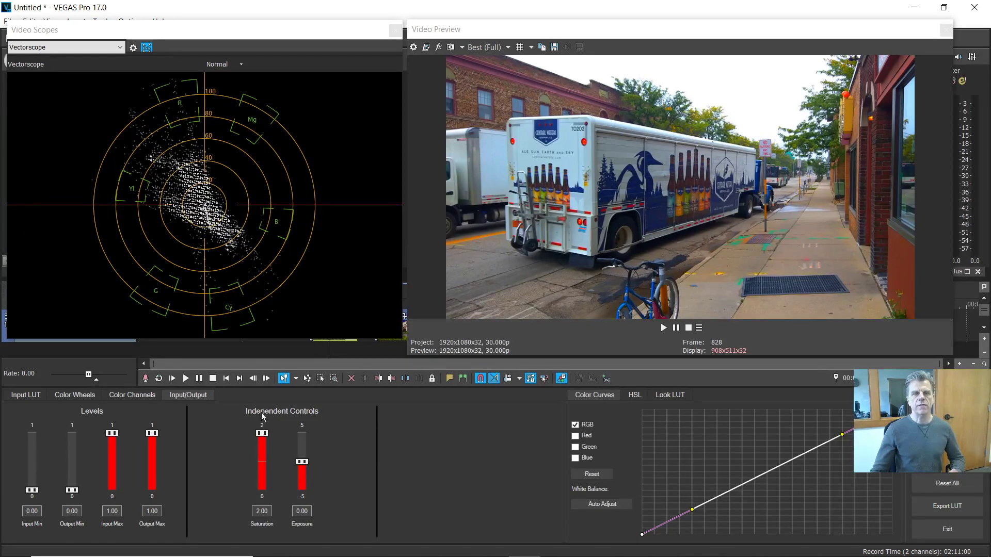
{"action": "left_click_drag", "start_coordinate": [261, 439], "coordinate": [265, 511]}
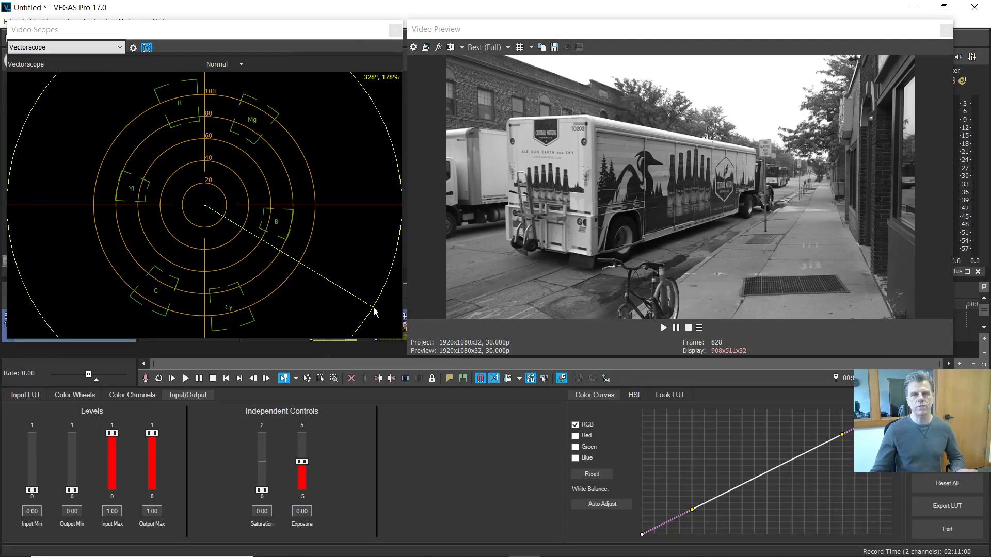
{"action": "double_click", "coordinate": [260, 489]}
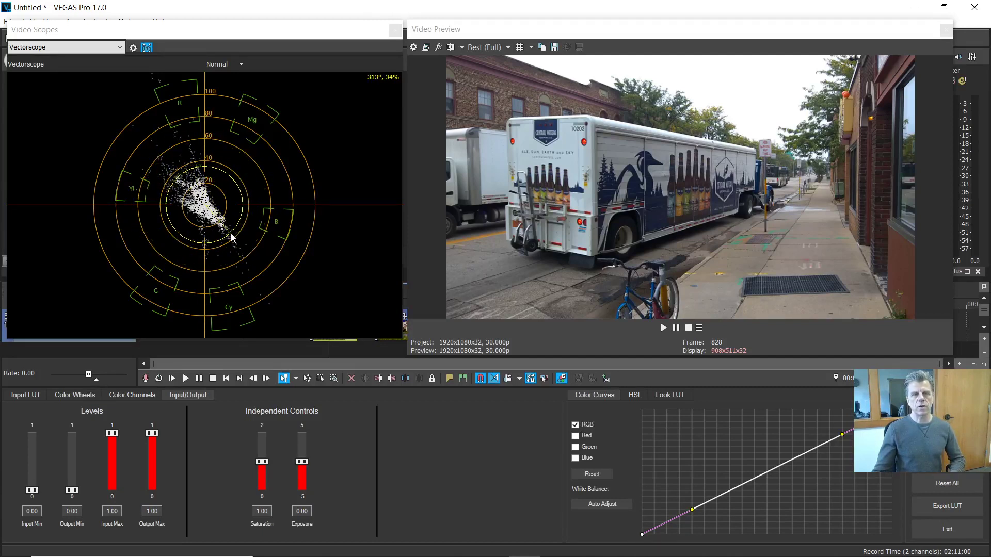
Switch the video scope to Waveform and shorten the Video Preview and Video Scopes windows to uncover the timeline track.
{"action": "left_click", "coordinate": [121, 48]}
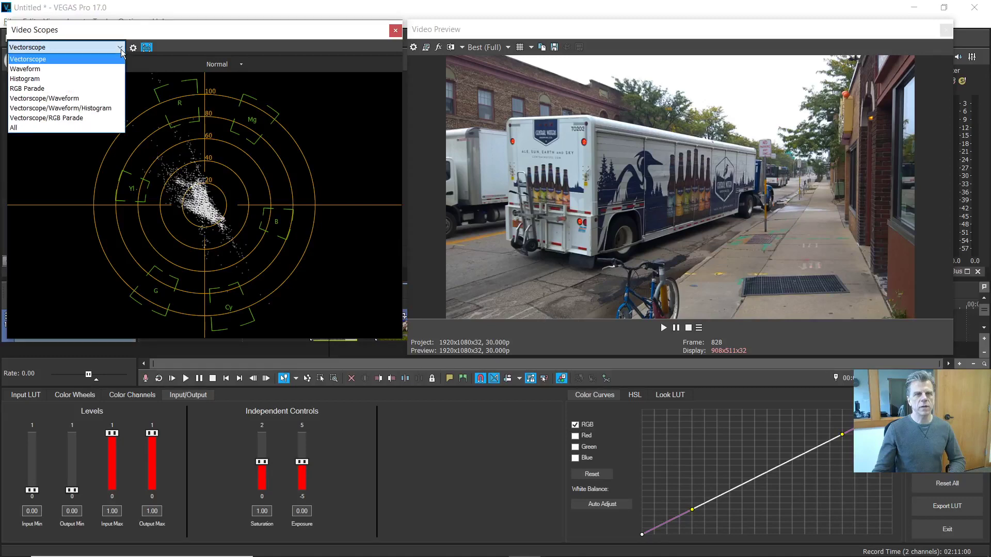
{"action": "left_click", "coordinate": [45, 68]}
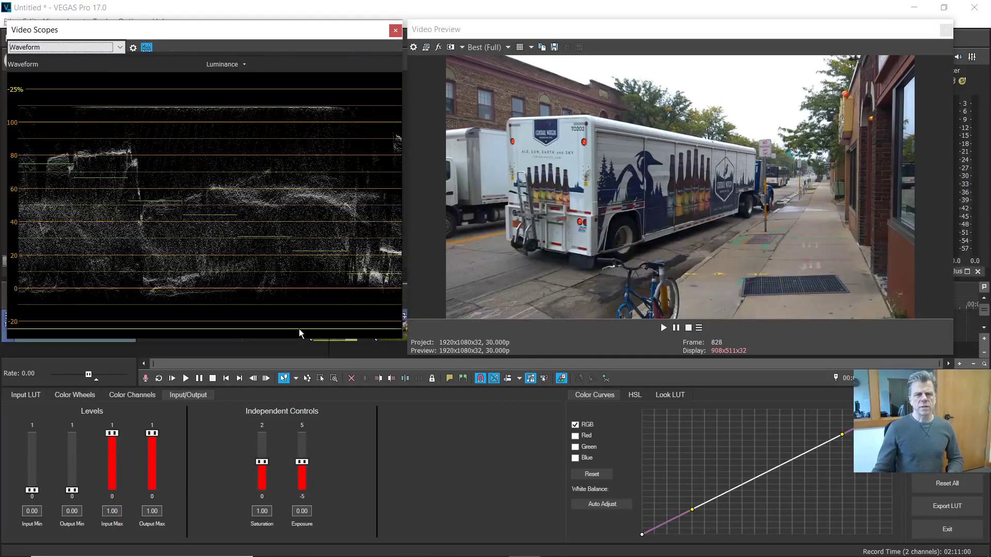
{"action": "left_click_drag", "start_coordinate": [416, 354], "coordinate": [416, 305]}
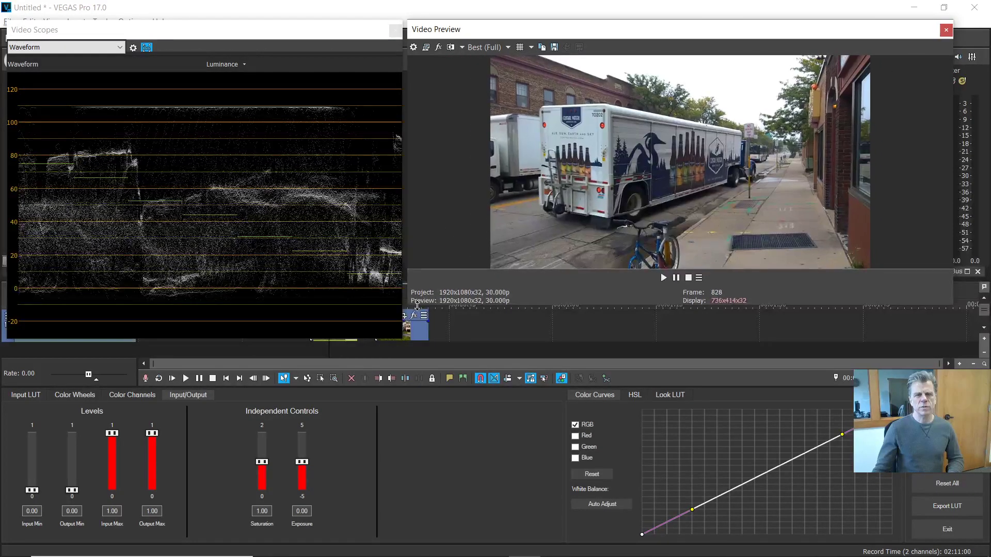
{"action": "left_click_drag", "start_coordinate": [308, 340], "coordinate": [308, 304]}
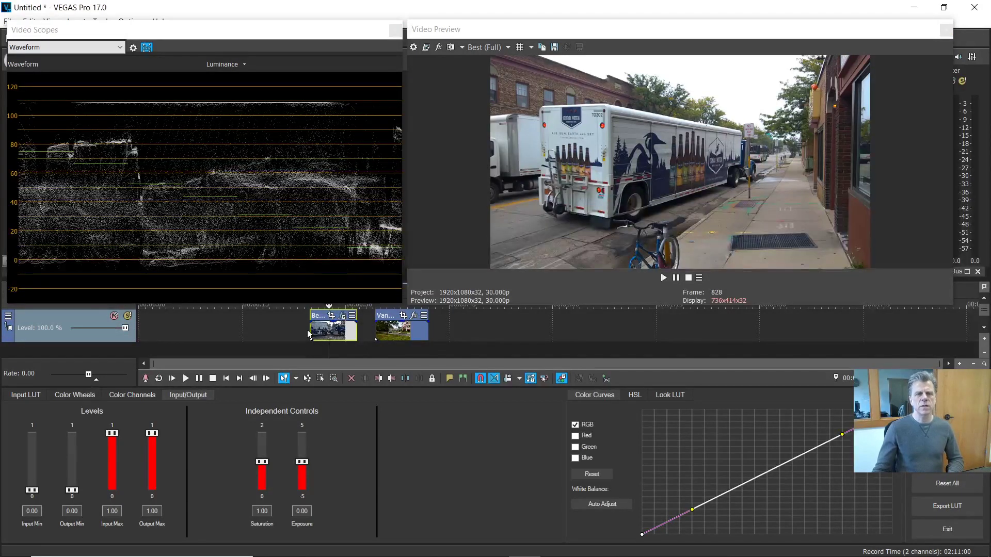
Play the BeerTruck clip from its start with the waveform, checking that Update Scopes while Playing is enabled.
{"action": "left_click", "coordinate": [307, 330]}
{"action": "key", "text": "space"}
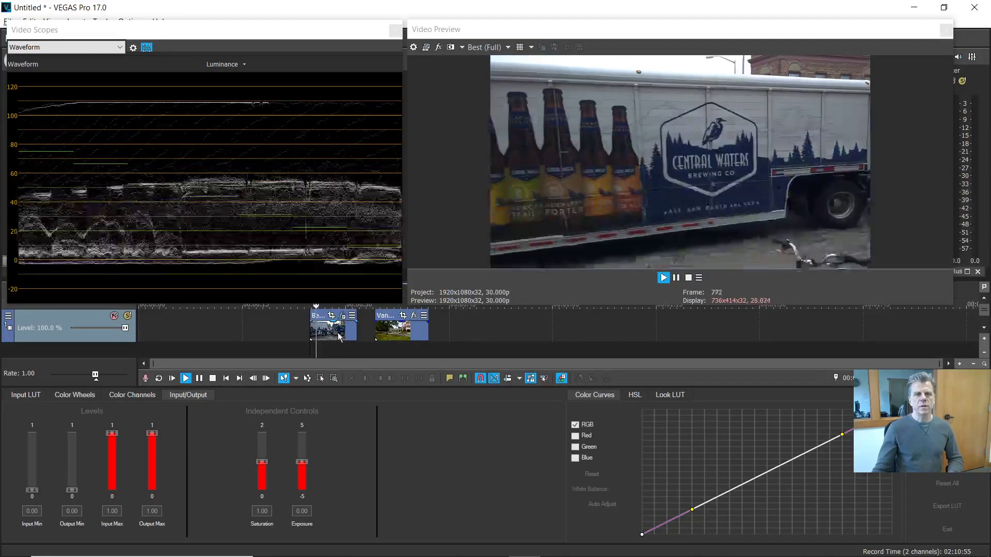
{"action": "key", "text": "space"}
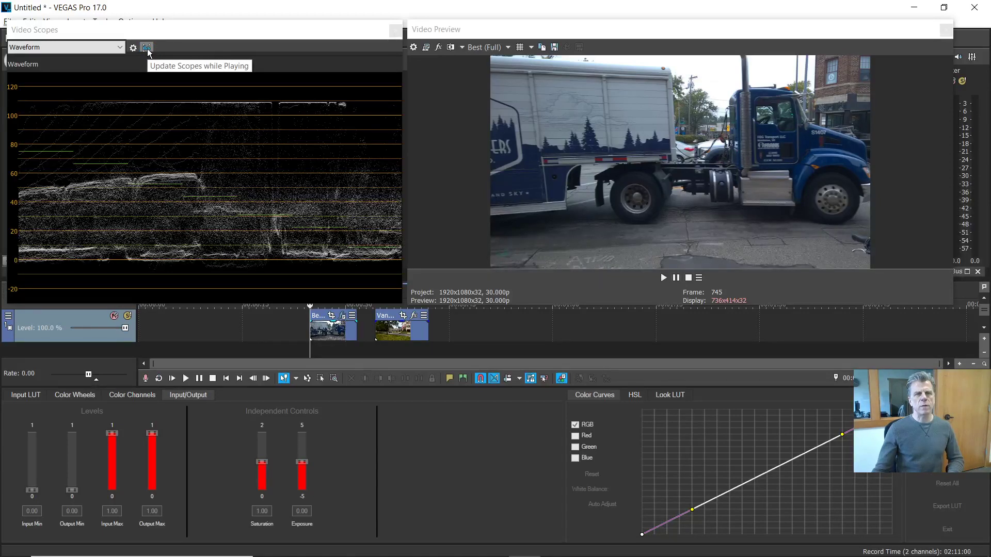
{"action": "left_click", "coordinate": [147, 48]}
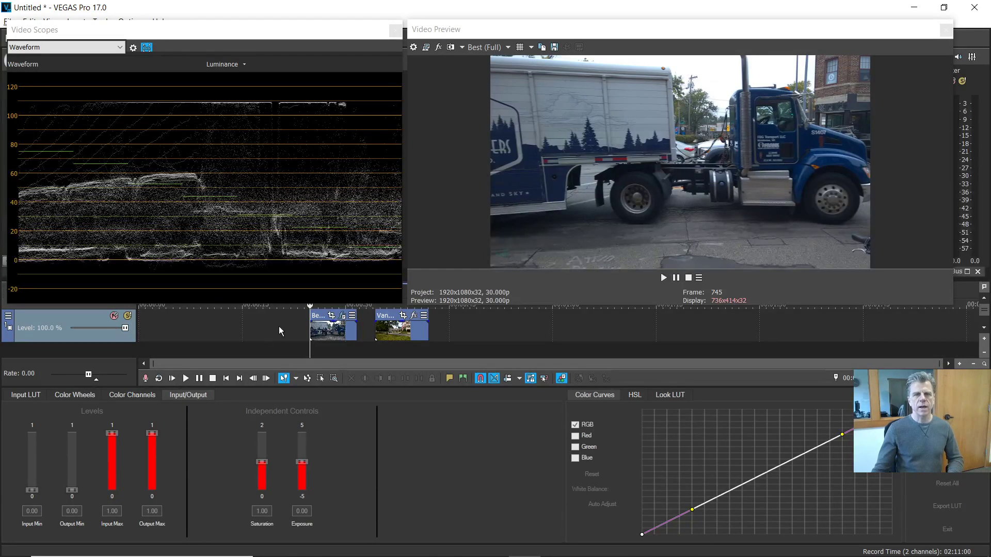
Examine the luminance waveform at frames 835, 797 and 745 of the BeerTruck clip, and play it from the start.
{"action": "left_click", "coordinate": [330, 333]}
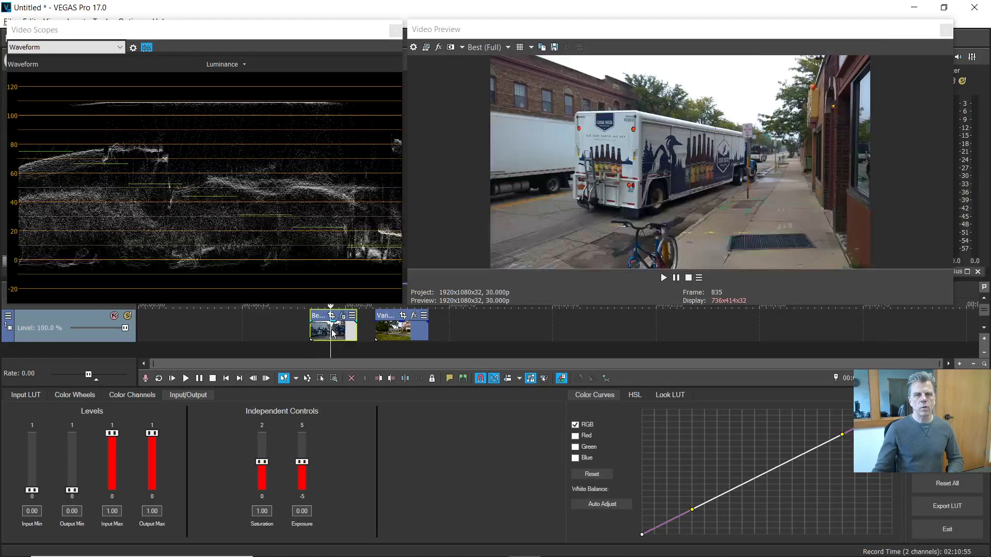
{"action": "left_click", "coordinate": [322, 331]}
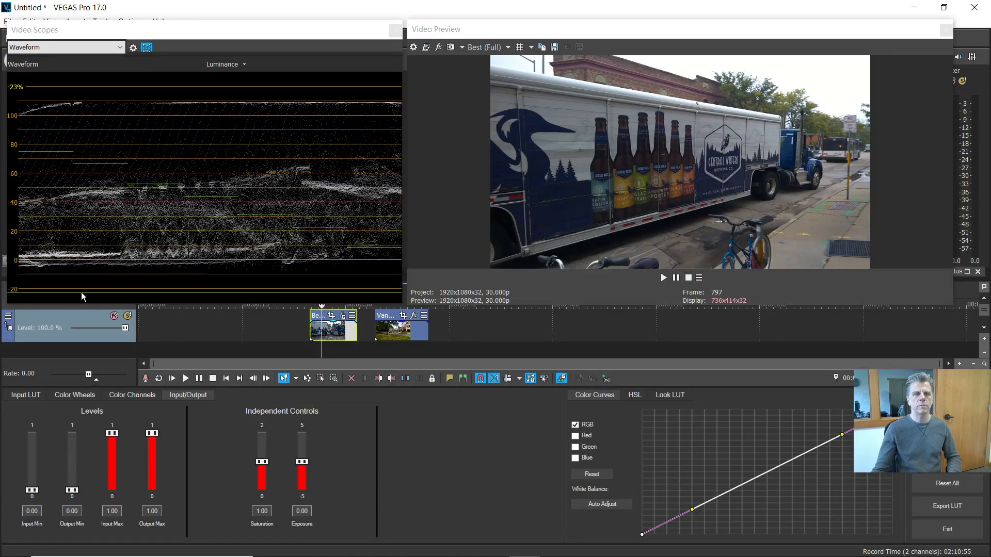
{"action": "left_click", "coordinate": [309, 325]}
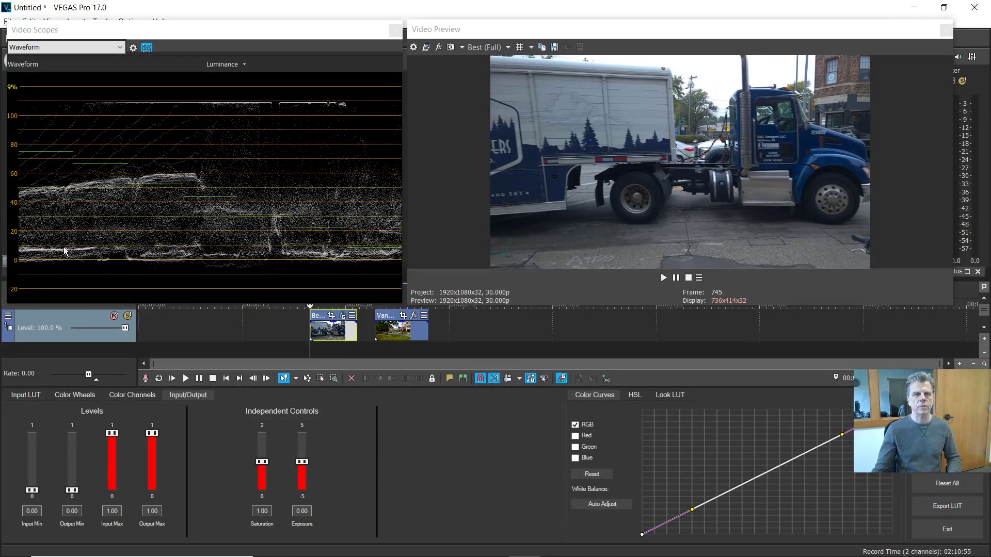
{"action": "key", "text": "space"}
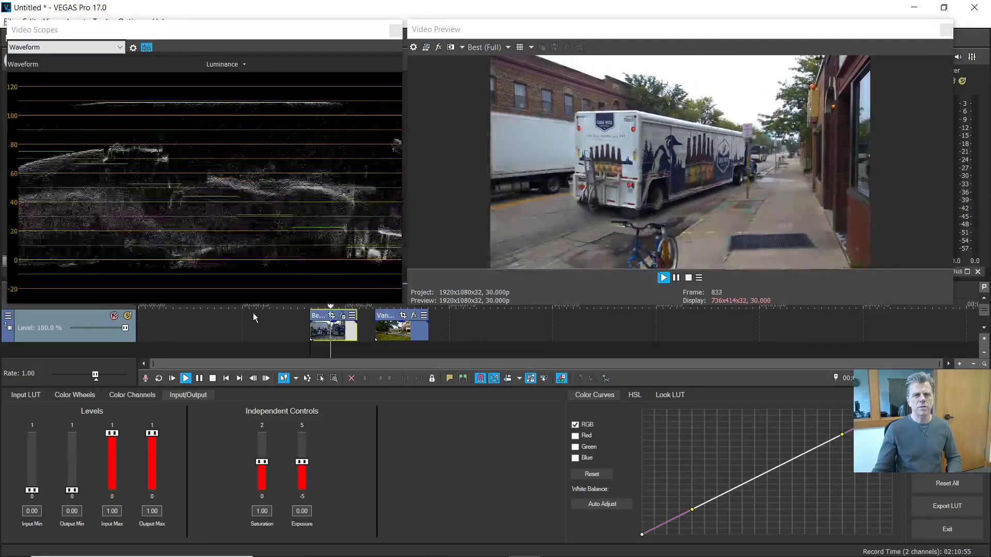
{"action": "key", "text": "space"}
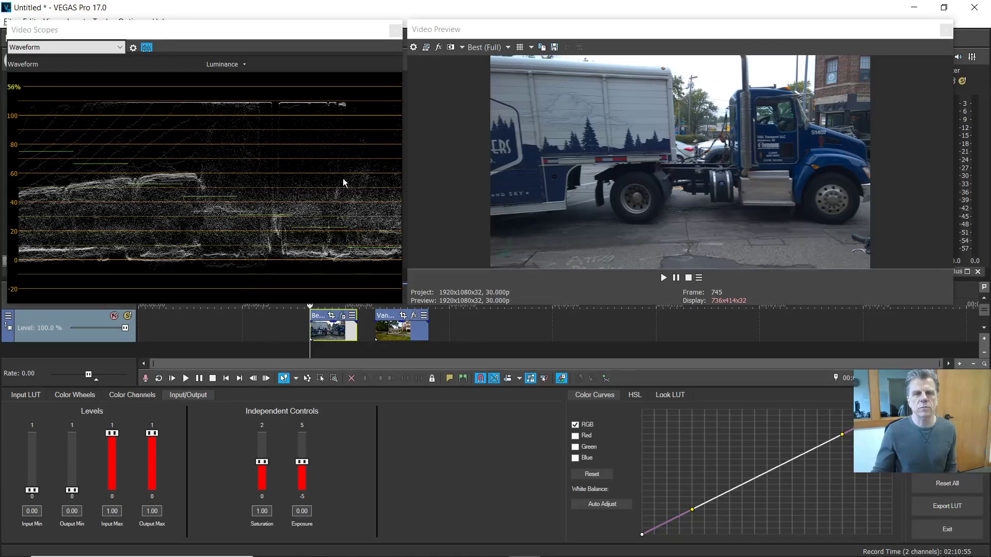
Move through the BeerTruck clip and park the playhead at frame 826.
{"action": "left_click", "coordinate": [335, 332]}
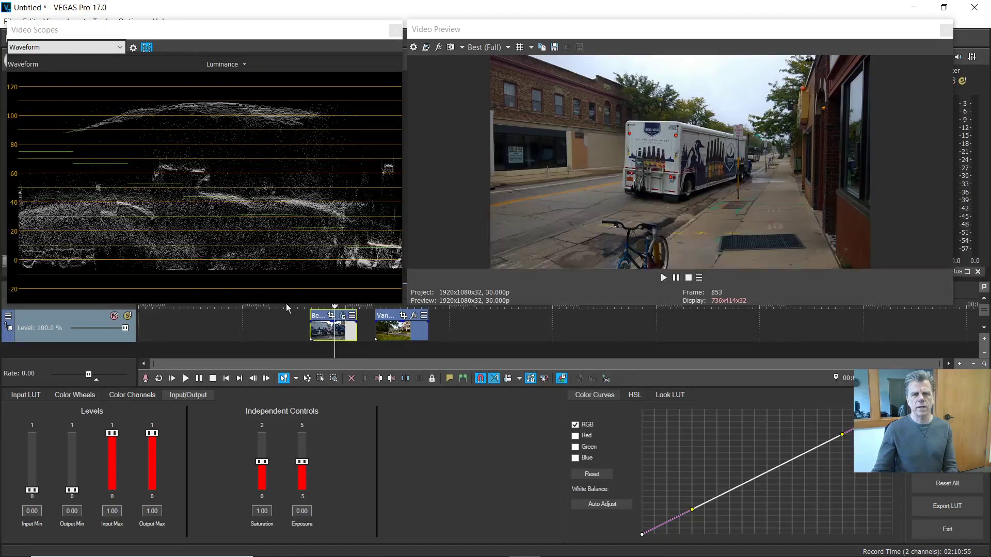
{"action": "left_click", "coordinate": [324, 331]}
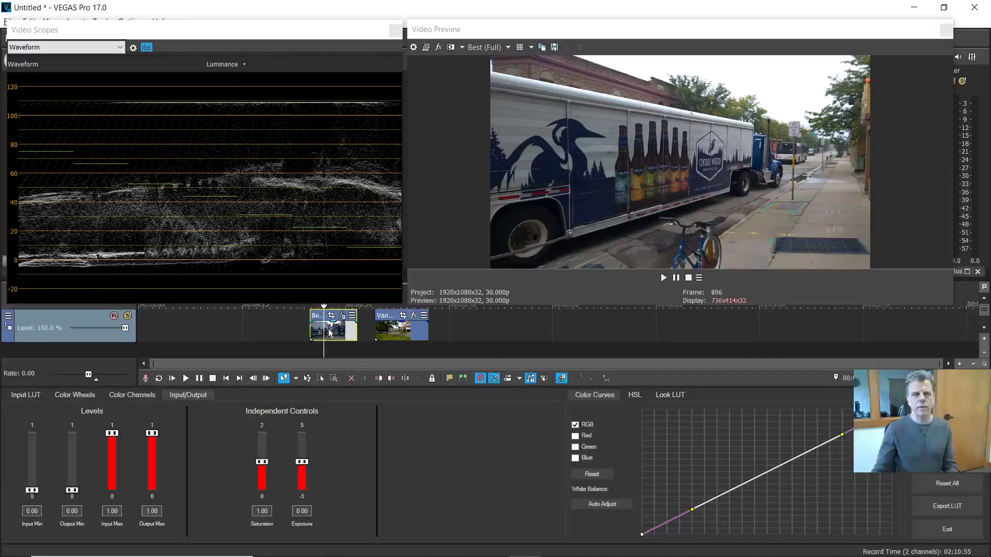
{"action": "left_click", "coordinate": [328, 331]}
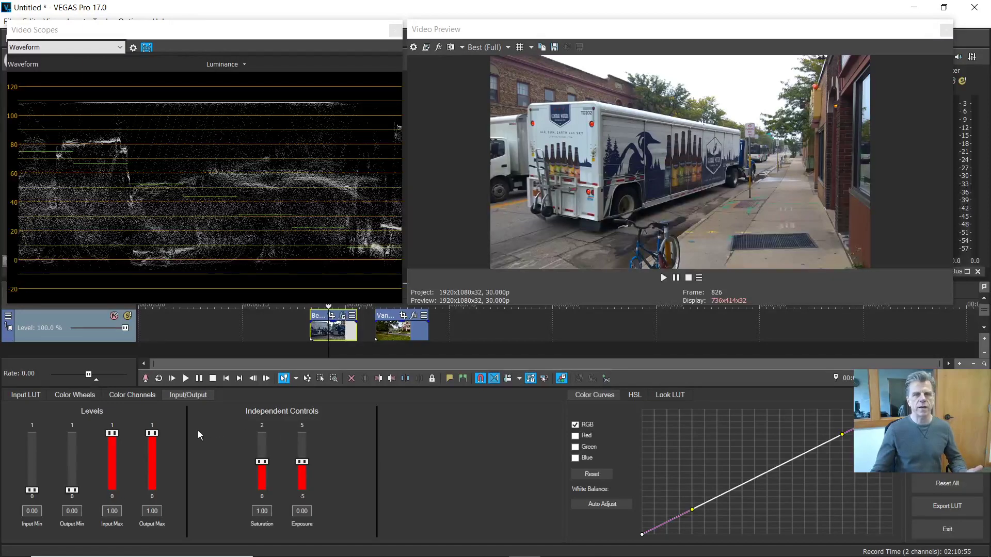
Try raising the BeerTruck clip's exposure to 0.27 and inspect the luminance with the Histogram scope.
{"action": "left_click_drag", "start_coordinate": [303, 462], "coordinate": [304, 462]}
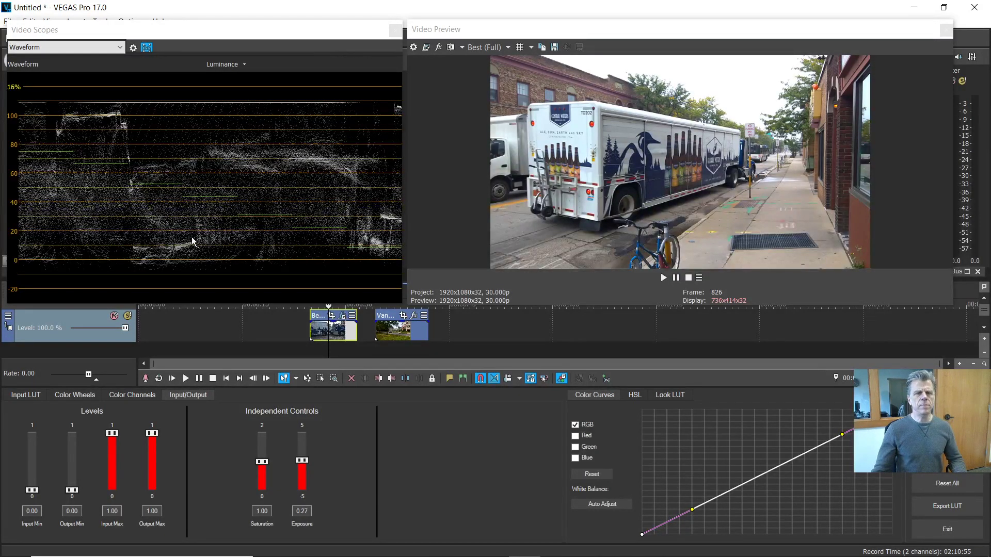
{"action": "left_click", "coordinate": [120, 47]}
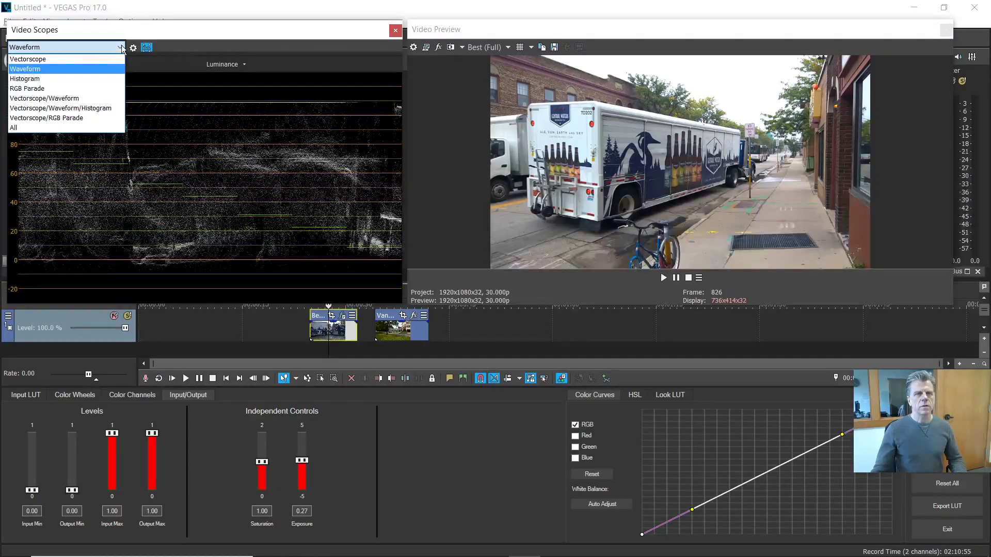
{"action": "left_click", "coordinate": [29, 79]}
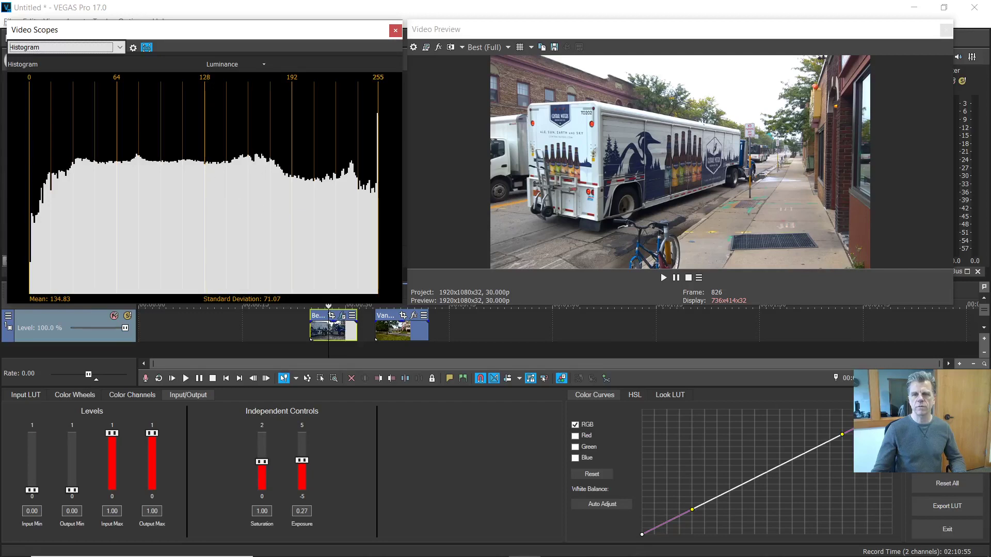
Try raising Input Min to 0.04 while watching the histogram, then reset all grading adjustments on the BeerTruck clip.
{"action": "left_click", "coordinate": [946, 461]}
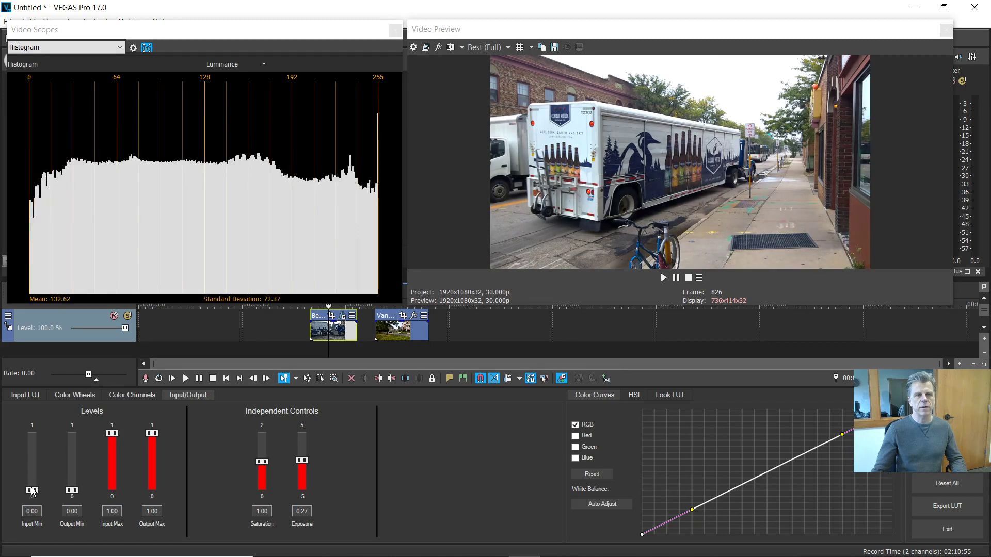
{"action": "left_click_drag", "start_coordinate": [32, 490], "coordinate": [32, 488]}
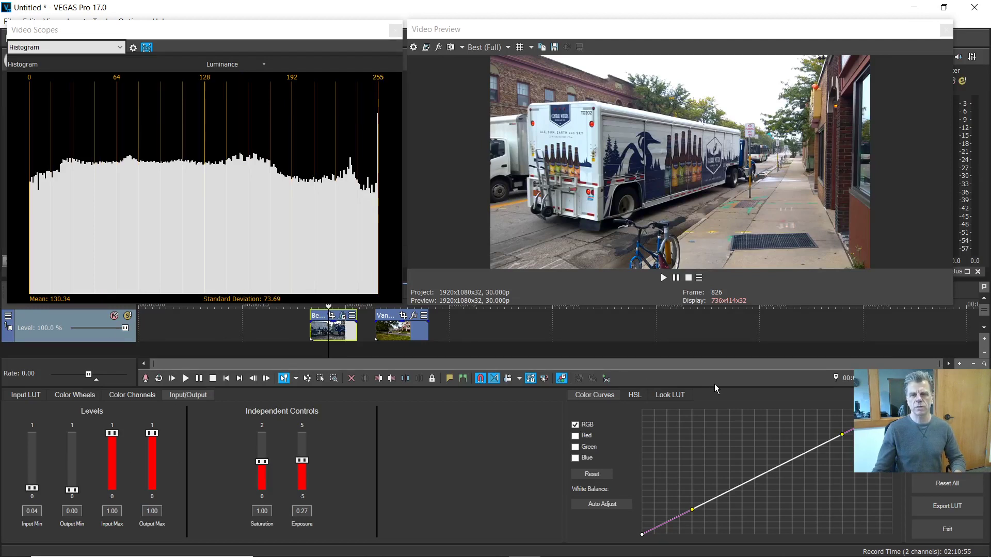
{"action": "left_click", "coordinate": [945, 480]}
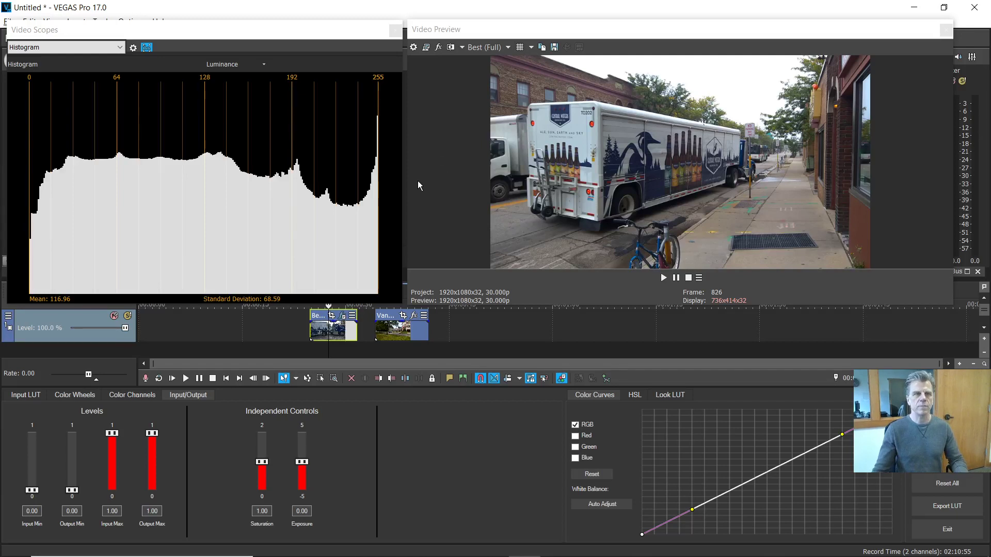
Compare the RGB Parade with the Waveform scope and keep RGB Parade displayed.
{"action": "left_click", "coordinate": [120, 48]}
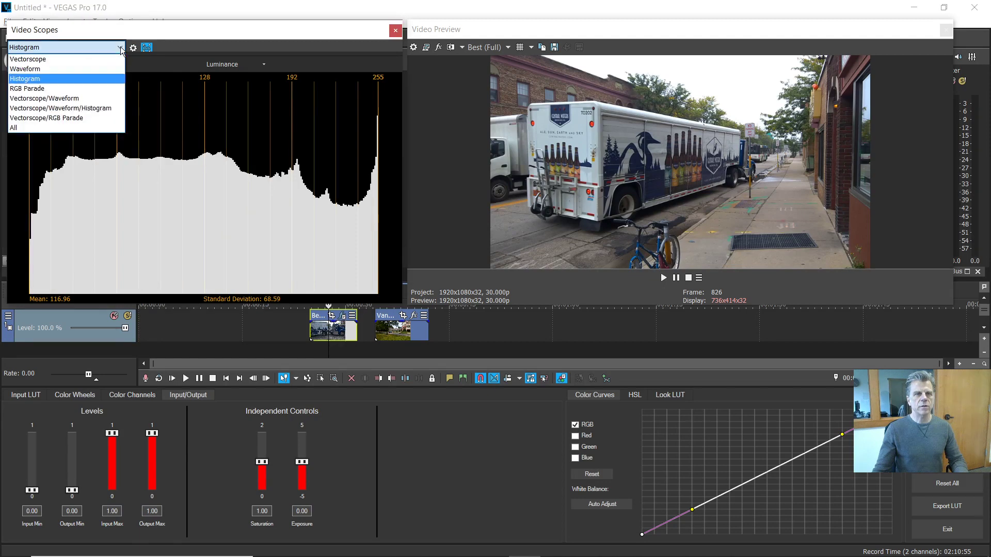
{"action": "left_click", "coordinate": [47, 93]}
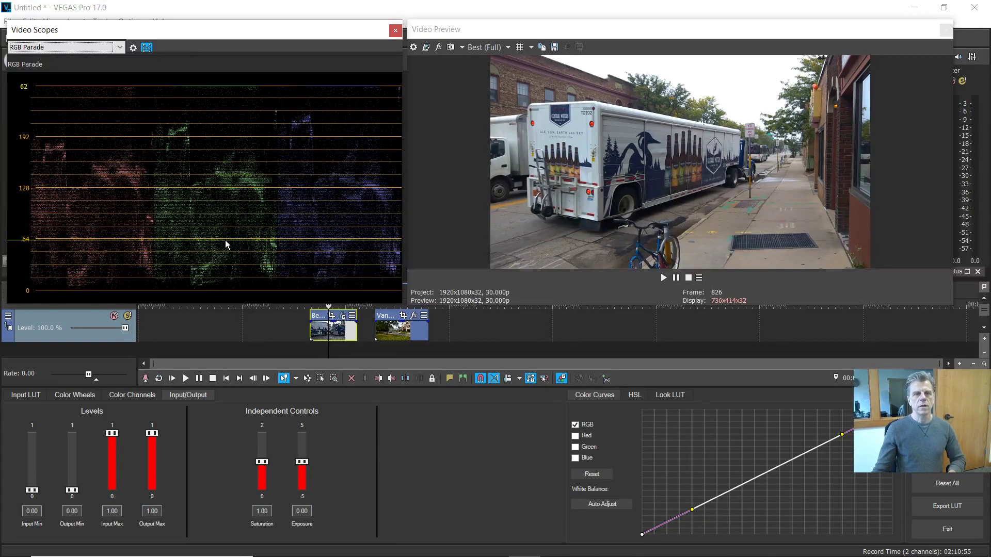
{"action": "left_click", "coordinate": [119, 48]}
{"action": "left_click", "coordinate": [49, 68]}
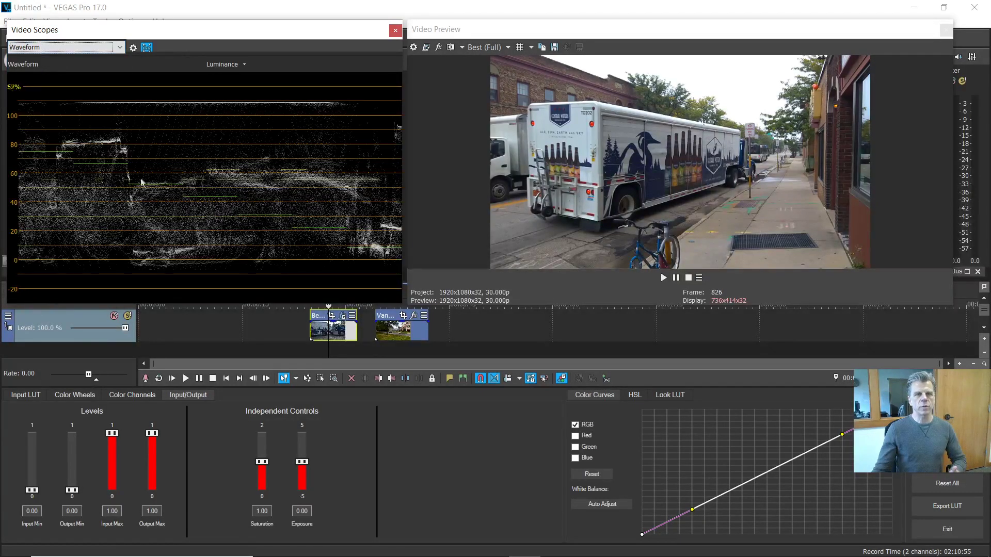
{"action": "left_click", "coordinate": [119, 47]}
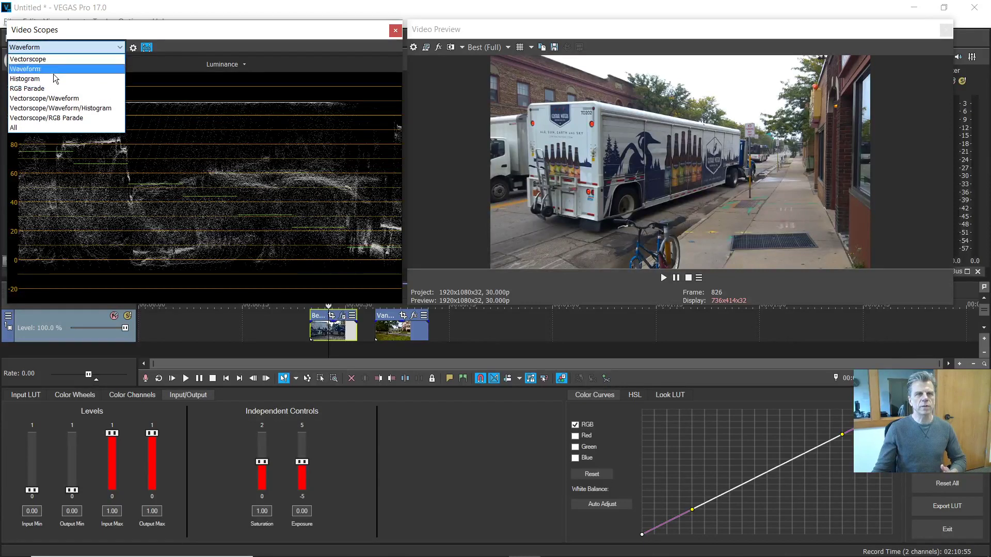
{"action": "left_click", "coordinate": [43, 88]}
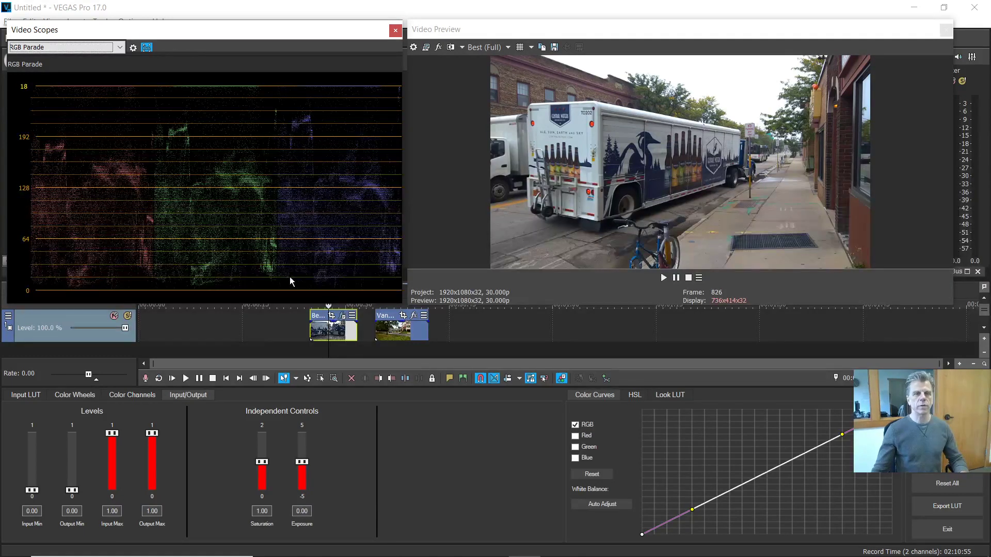
Raise the color wheels' Gain luminance (Y) to 1.17 and examine the low end of the RGB Parade.
{"action": "left_click", "coordinate": [72, 394]}
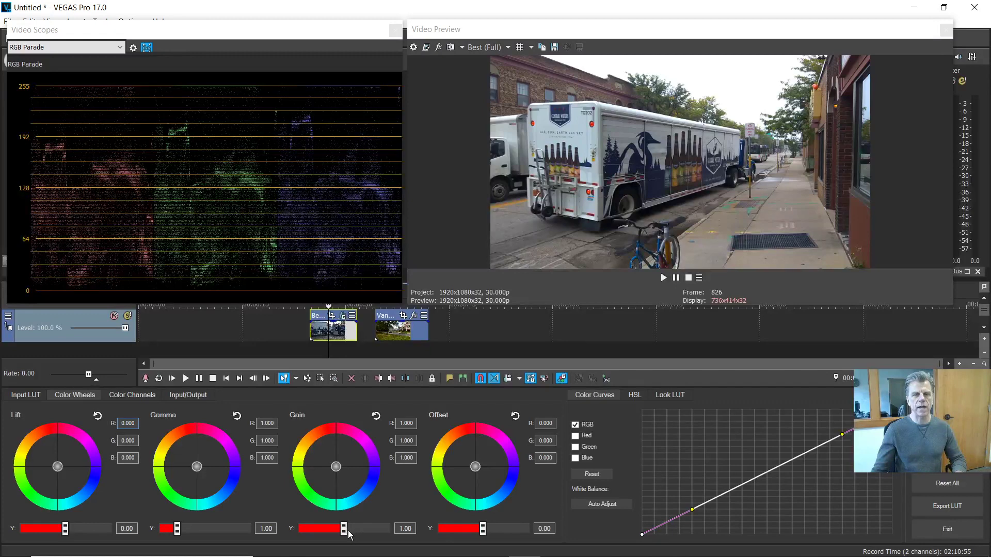
{"action": "left_click_drag", "start_coordinate": [344, 528], "coordinate": [346, 529]}
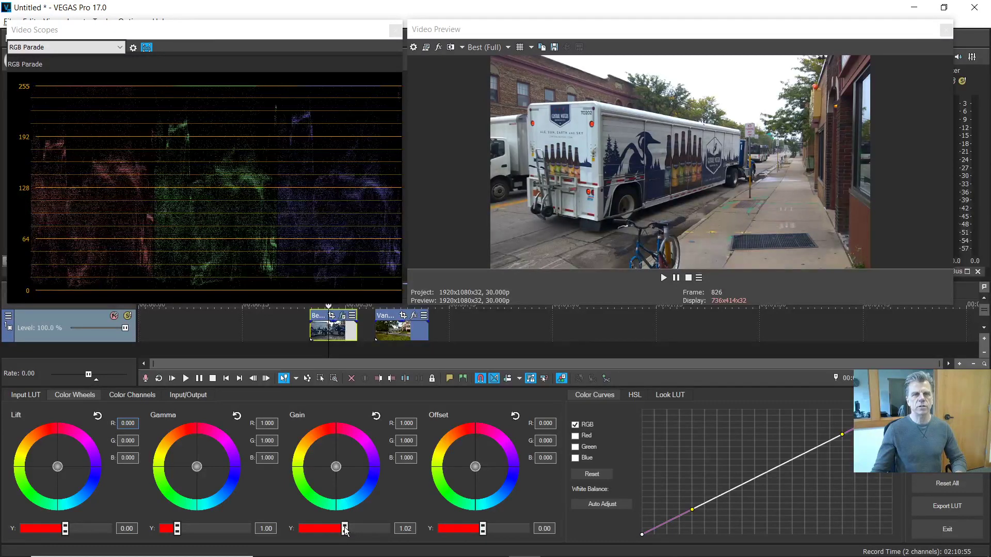
{"action": "left_click_drag", "start_coordinate": [345, 531], "coordinate": [352, 530]}
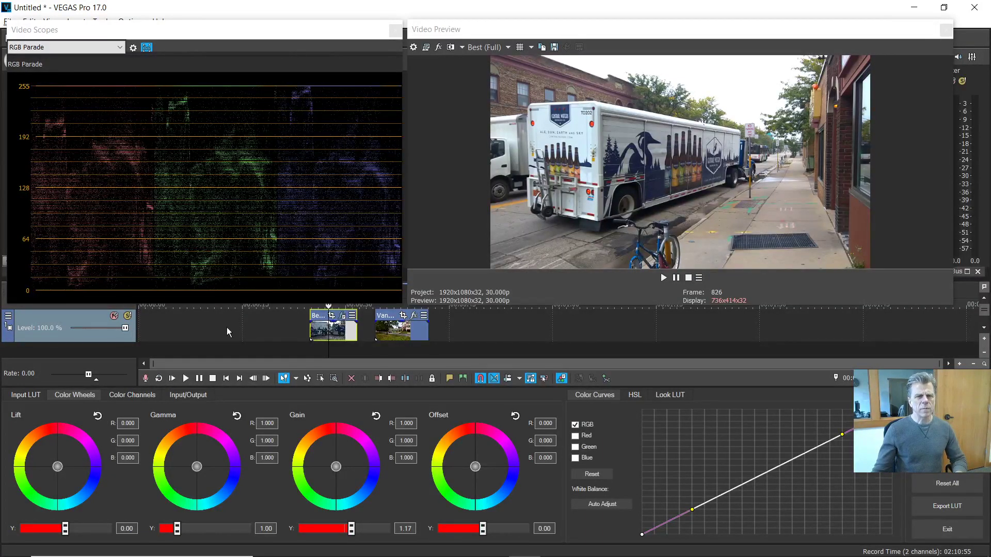
{"action": "left_click_drag", "start_coordinate": [134, 294], "coordinate": [64, 283]}
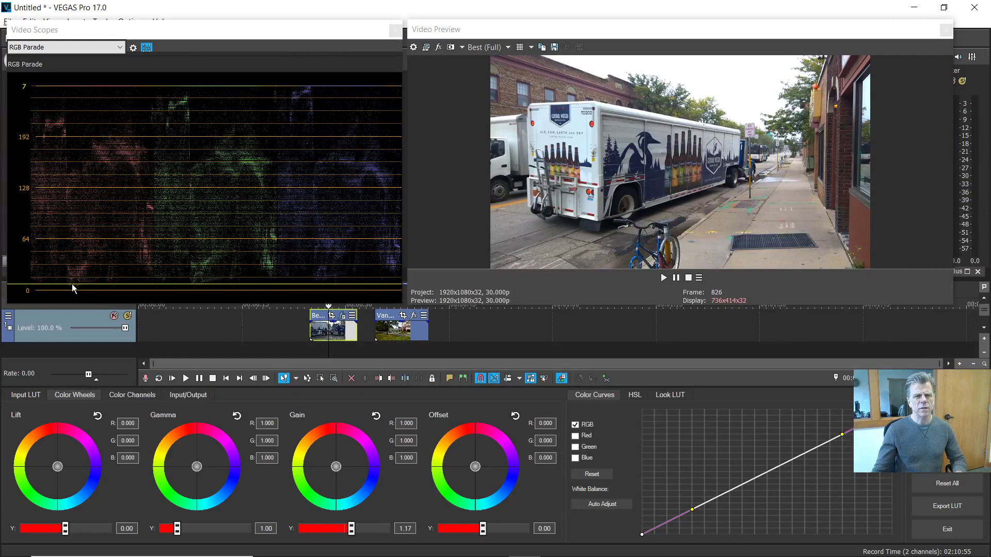
Try lowering the color wheels' Lift luminance (Y) to -0.03 and compare the BeerTruck clip with the grade bypassed and active.
{"action": "left_click_drag", "start_coordinate": [72, 285], "coordinate": [58, 333]}
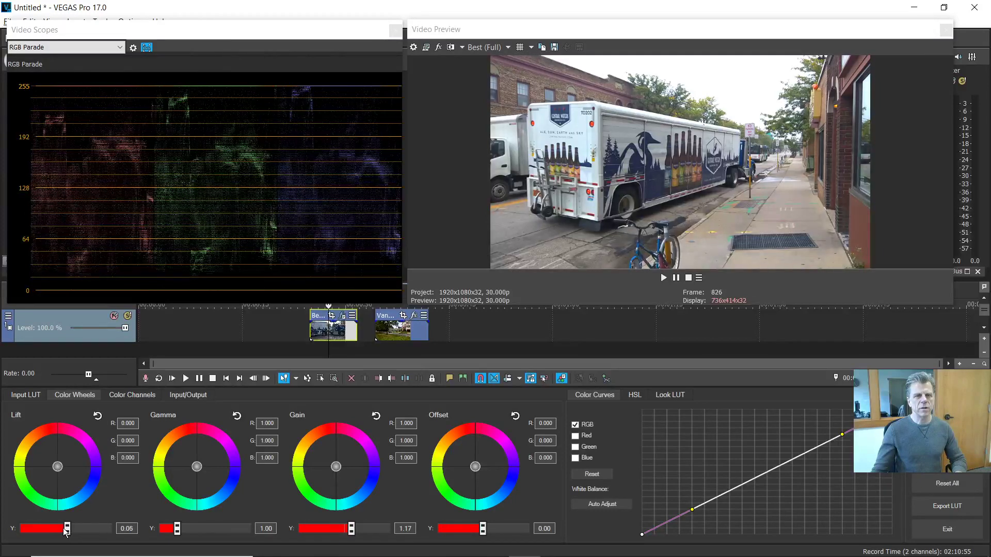
{"action": "mouse_move", "coordinate": [64, 532]}
{"action": "left_mouse_down"}
{"action": "mouse_move", "coordinate": [27, 530]}
{"action": "mouse_move", "coordinate": [72, 532]}
{"action": "mouse_move", "coordinate": [62, 532]}
{"action": "left_mouse_up"}
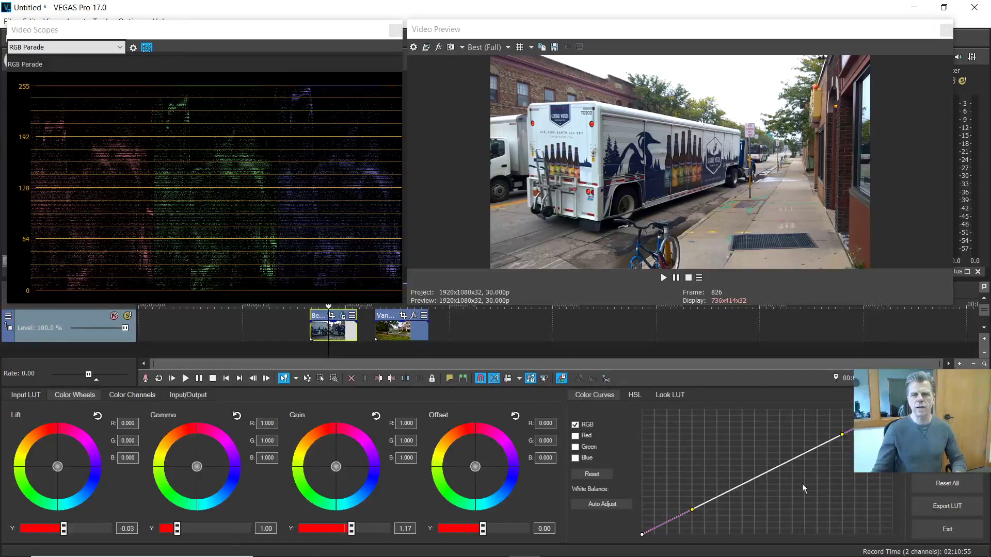
{"action": "left_click", "coordinate": [947, 460]}
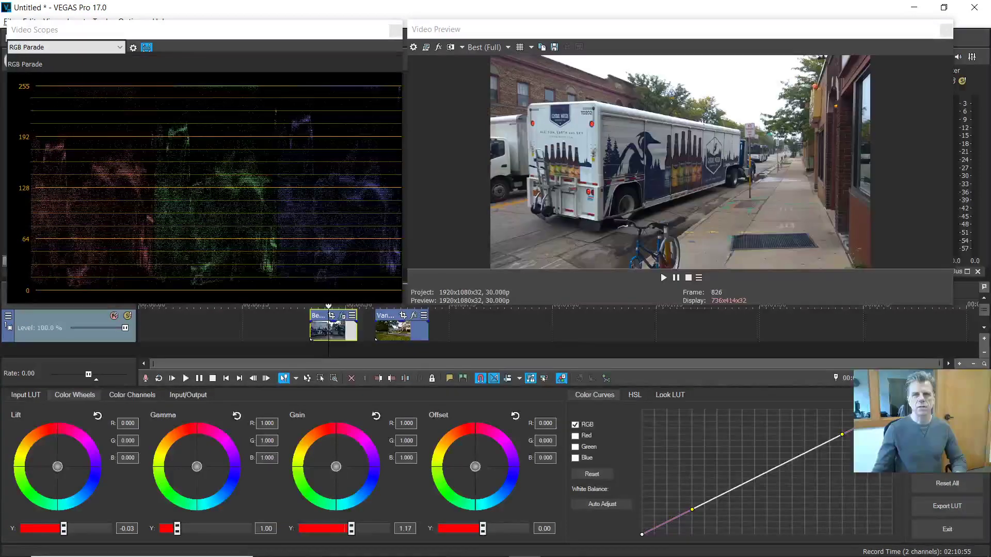
{"action": "left_click", "coordinate": [947, 461]}
{"action": "left_click", "coordinate": [947, 461]}
{"action": "left_click", "coordinate": [947, 461]}
{"action": "left_click", "coordinate": [947, 460]}
{"action": "left_click", "coordinate": [947, 461]}
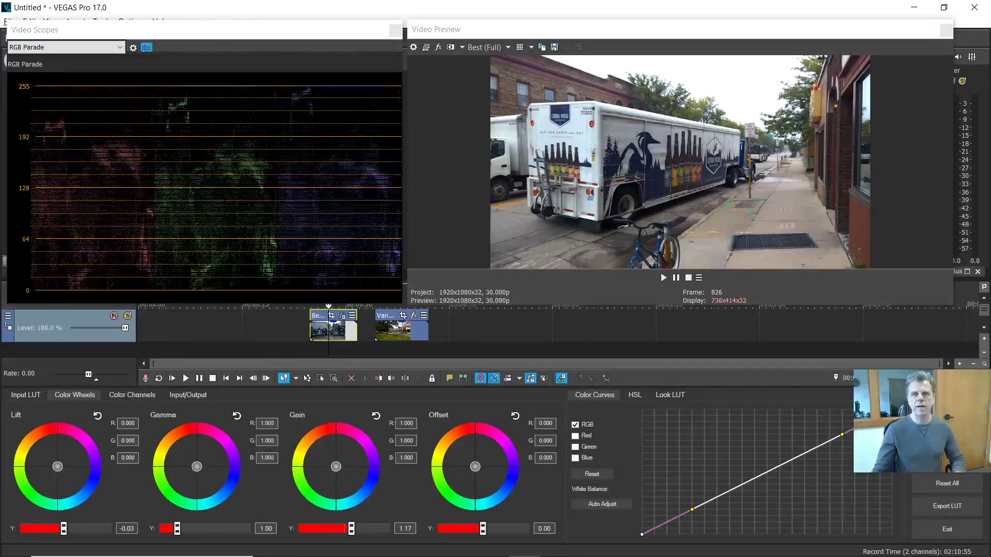
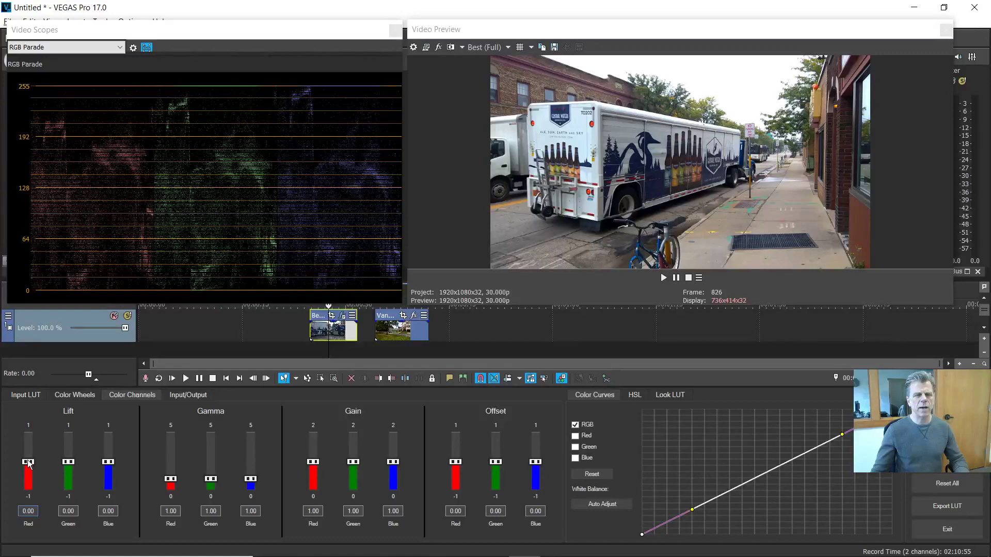
Try raising the red channel's Lift to 0.49 while watching the RGB Parade, then restore its default.
{"action": "left_click_drag", "start_coordinate": [29, 463], "coordinate": [29, 448]}
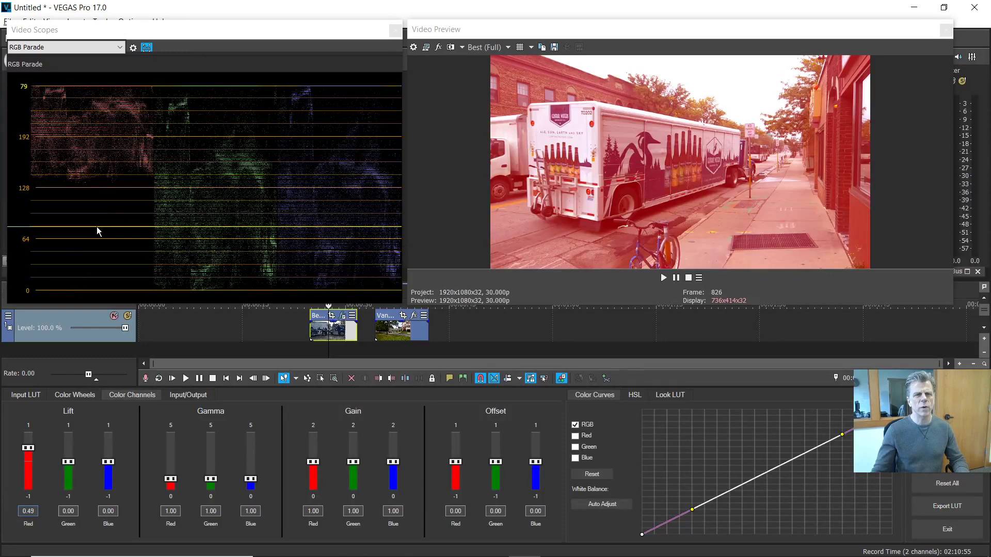
{"action": "double_click", "coordinate": [28, 448]}
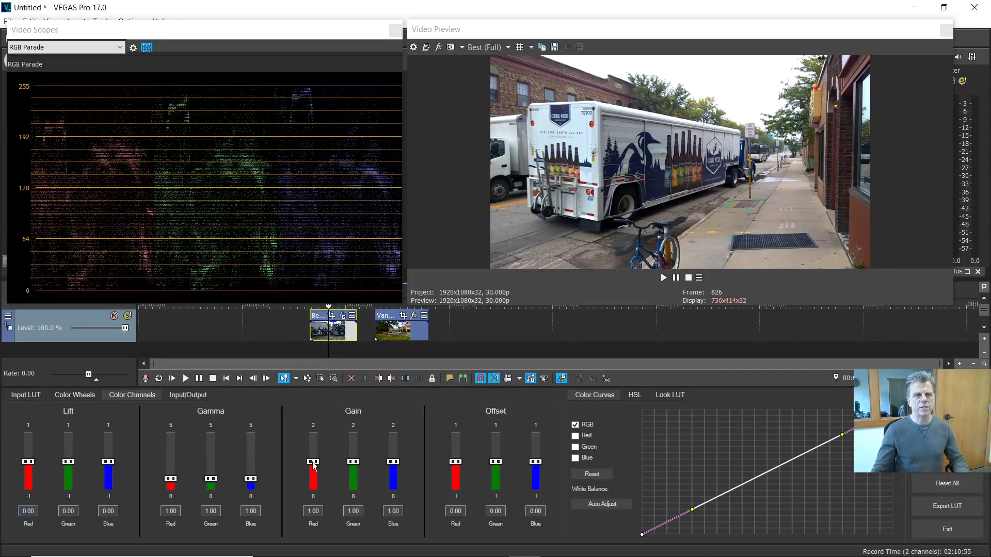
Try a red channel Gain of 1.25 and a red Gamma of 0.64, then reset all grading adjustments.
{"action": "left_click_drag", "start_coordinate": [314, 464], "coordinate": [314, 460]}
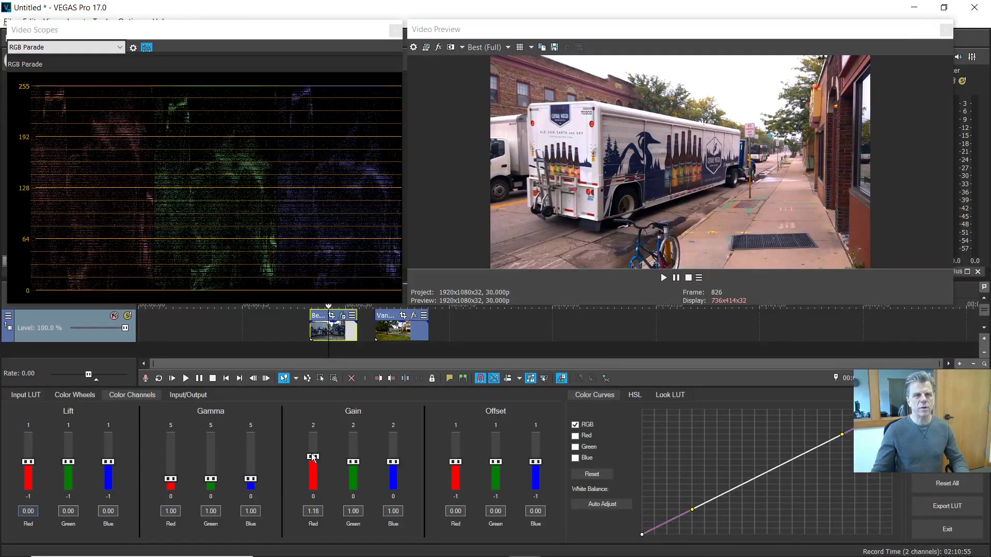
{"action": "left_click_drag", "start_coordinate": [313, 459], "coordinate": [314, 456]}
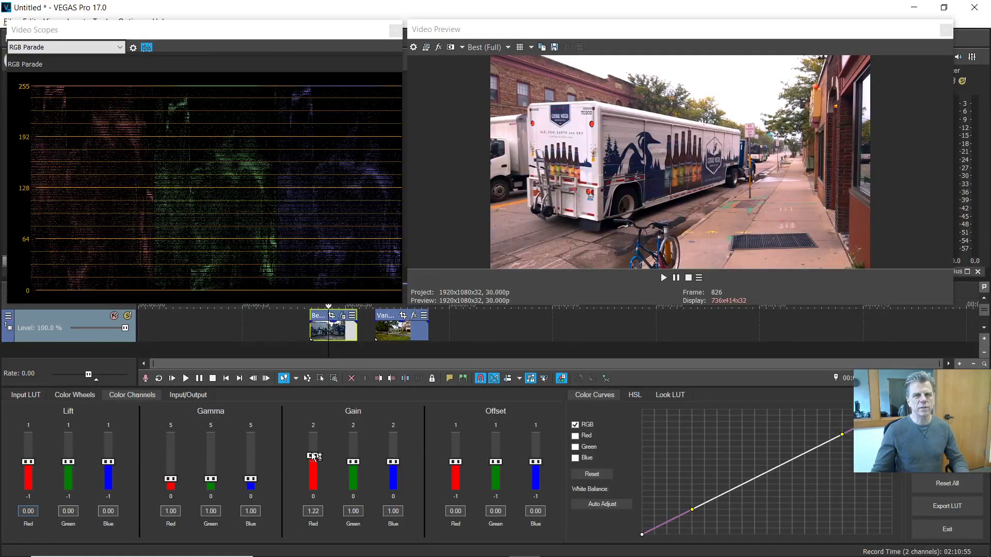
{"action": "left_click_drag", "start_coordinate": [85, 342], "coordinate": [85, 272]}
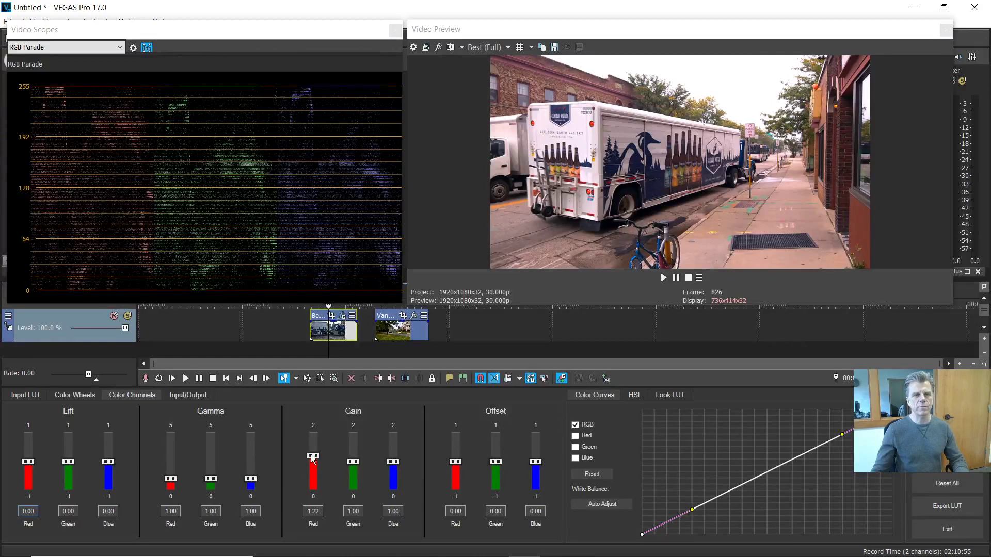
{"action": "left_click_drag", "start_coordinate": [152, 296], "coordinate": [136, 135]}
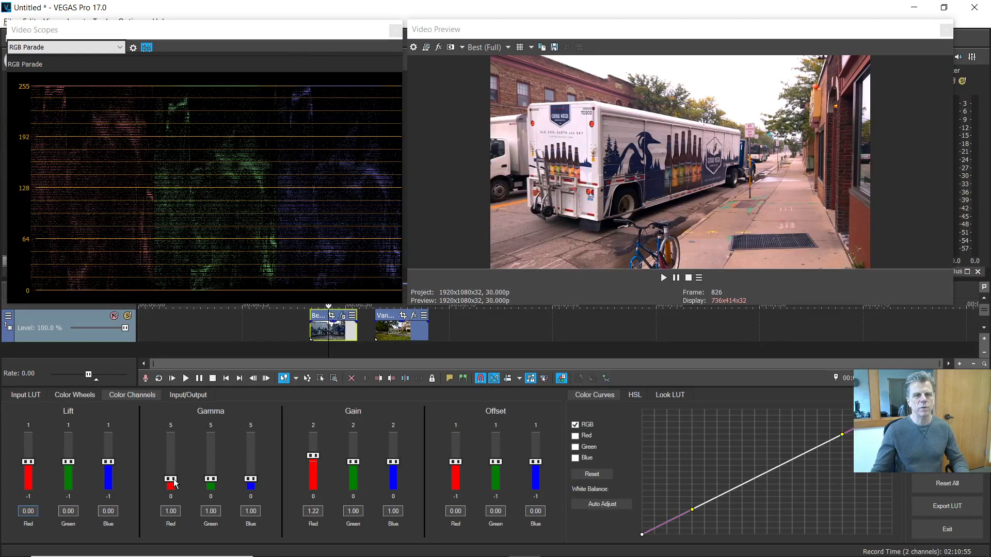
{"action": "left_click_drag", "start_coordinate": [172, 479], "coordinate": [173, 487]}
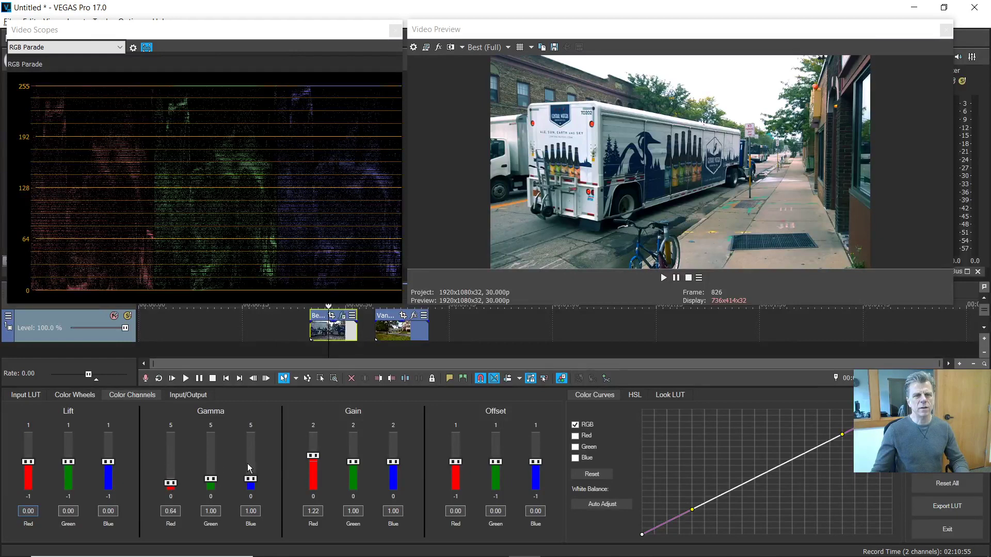
{"action": "left_click_drag", "start_coordinate": [314, 456], "coordinate": [315, 455]}
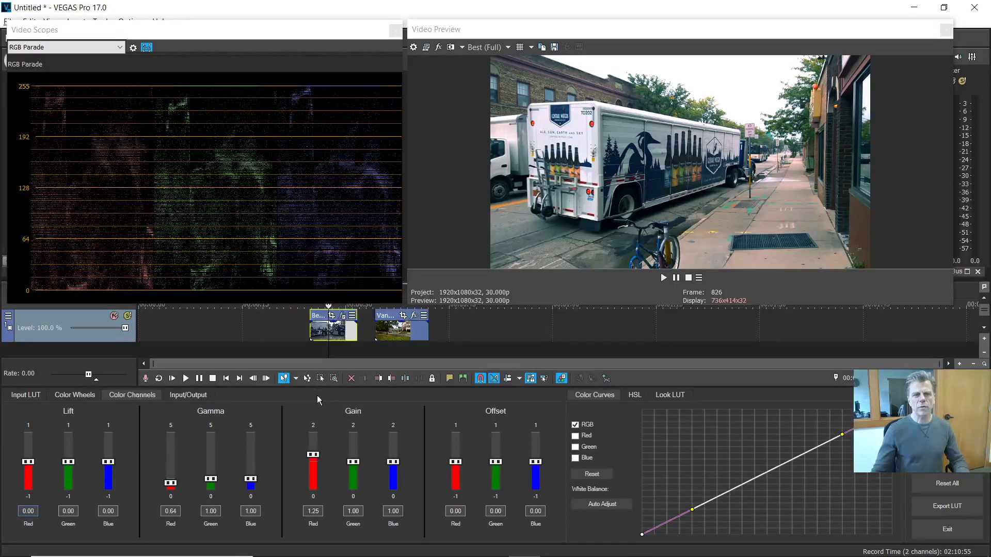
{"action": "left_click", "coordinate": [691, 508]}
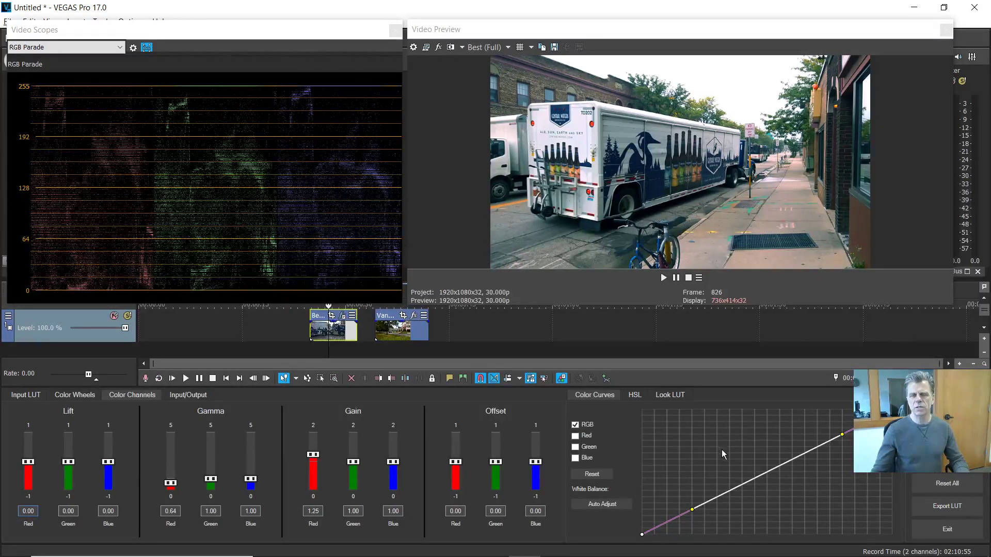
{"action": "left_click", "coordinate": [954, 483]}
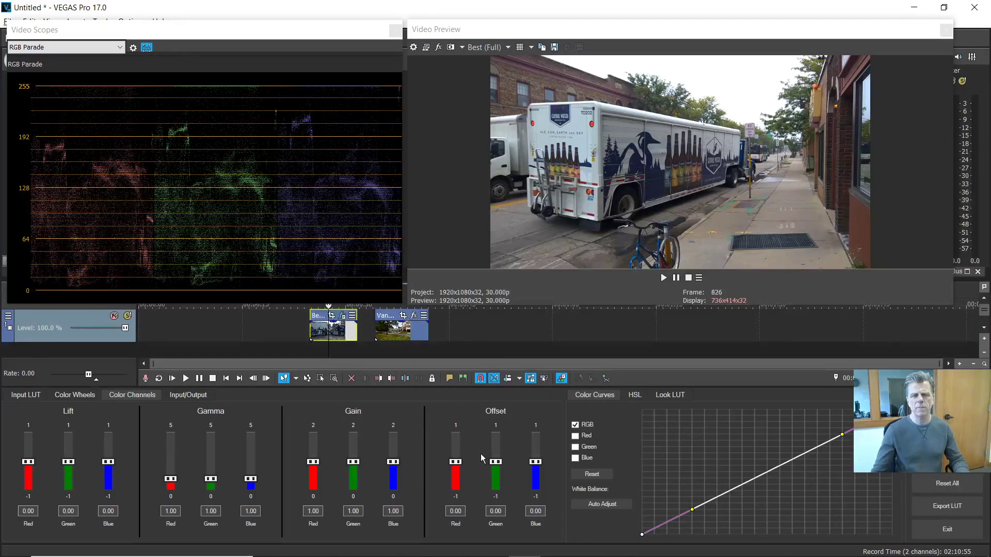
Try bending the red color curve upward with its upper handle, then reset all grading adjustments.
{"action": "left_click", "coordinate": [575, 436]}
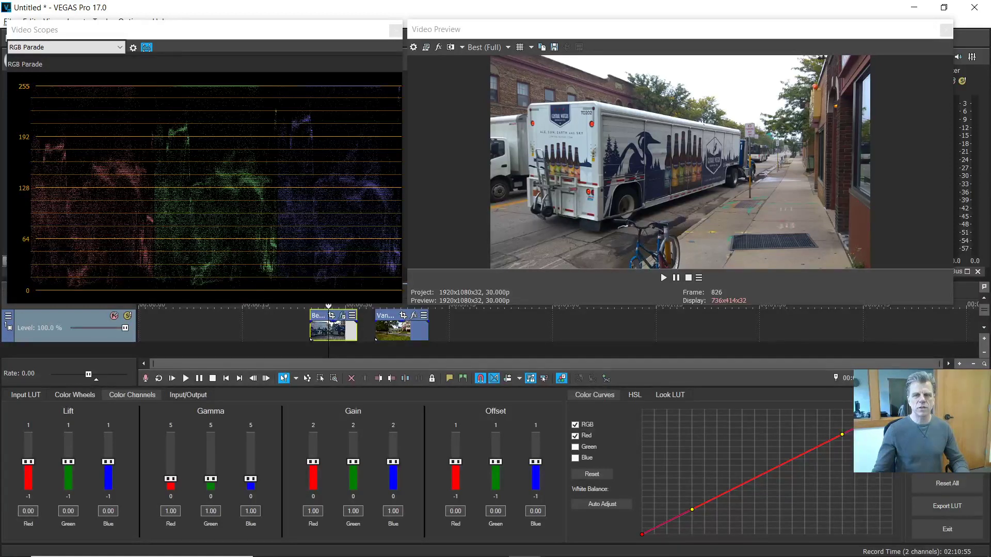
{"action": "left_click_drag", "start_coordinate": [841, 437], "coordinate": [822, 408]}
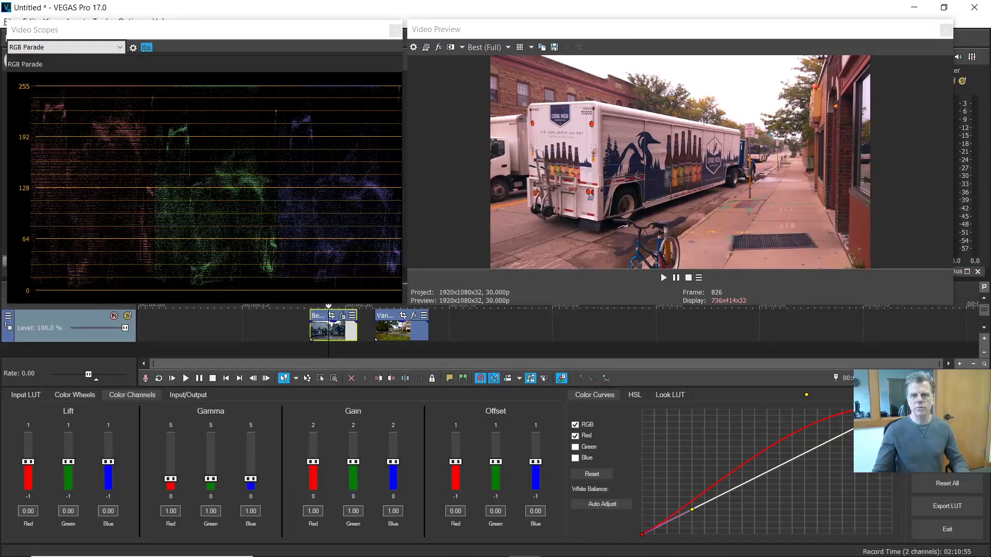
{"action": "left_click", "coordinate": [949, 484]}
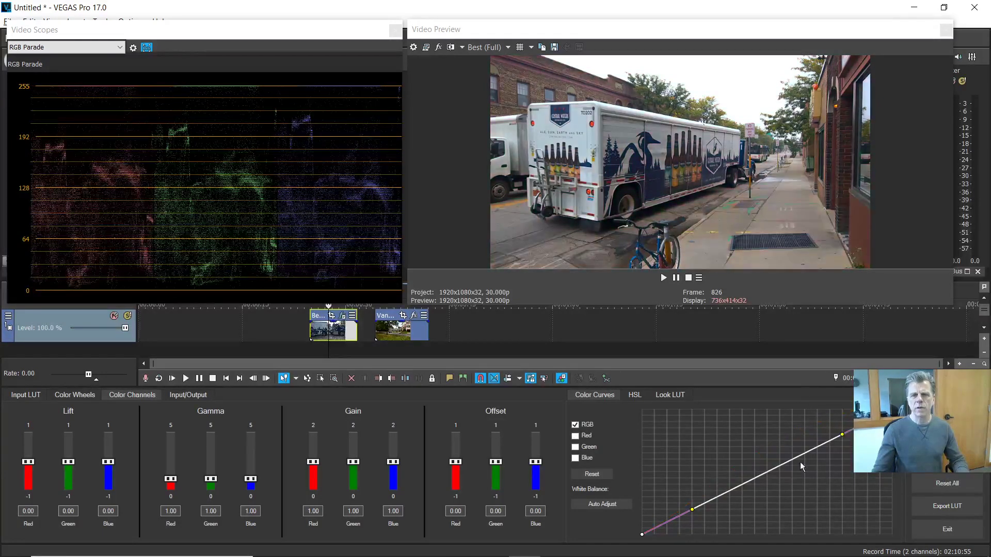
Try adding a midpoint to the RGB curve and raising only its highlights, then reset all grading adjustments.
{"action": "left_click", "coordinate": [768, 470]}
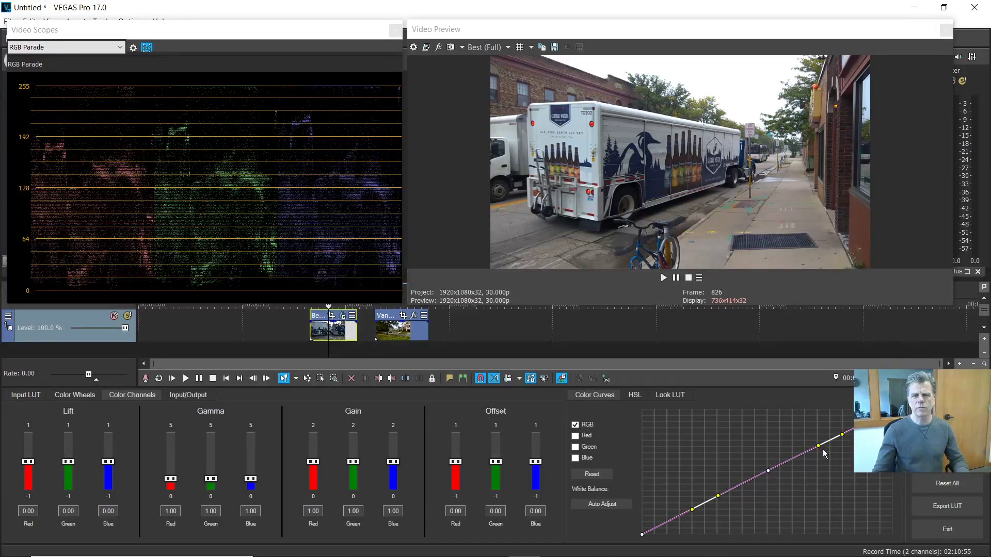
{"action": "mouse_move", "coordinate": [844, 434]}
{"action": "left_mouse_down"}
{"action": "mouse_move", "coordinate": [837, 415]}
{"action": "mouse_move", "coordinate": [844, 420]}
{"action": "left_mouse_up"}
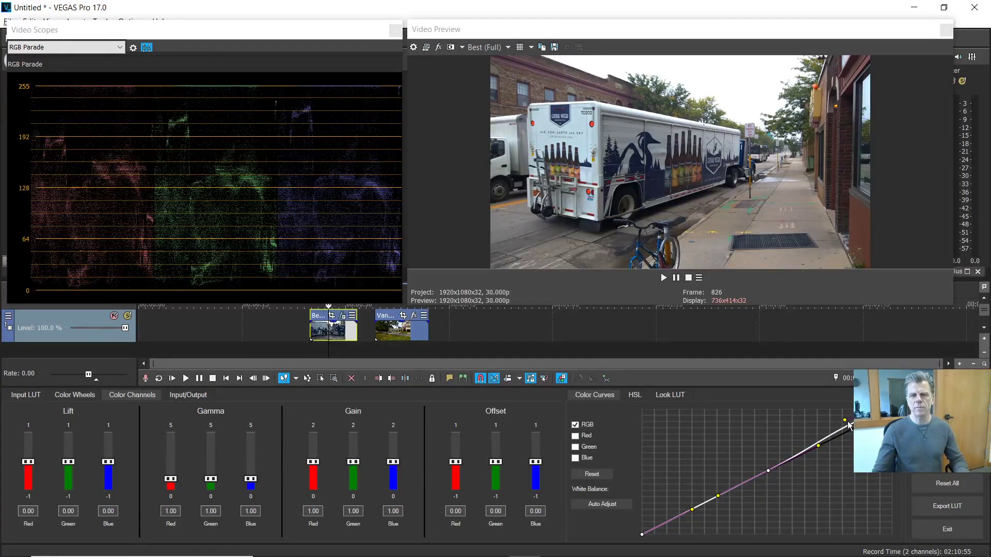
{"action": "left_click", "coordinate": [957, 480]}
Edit only the red color curve: anchor it with a midpoint and raise its highlights while watching the RGB Parade.
{"action": "left_click", "coordinate": [575, 437]}
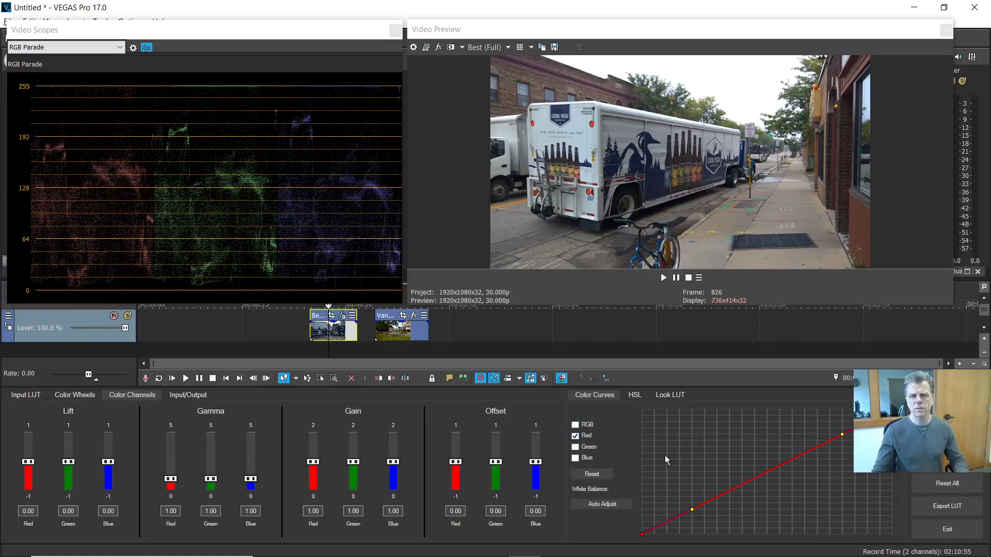
{"action": "left_click", "coordinate": [771, 469]}
{"action": "left_click_drag", "start_coordinate": [841, 434], "coordinate": [793, 405]}
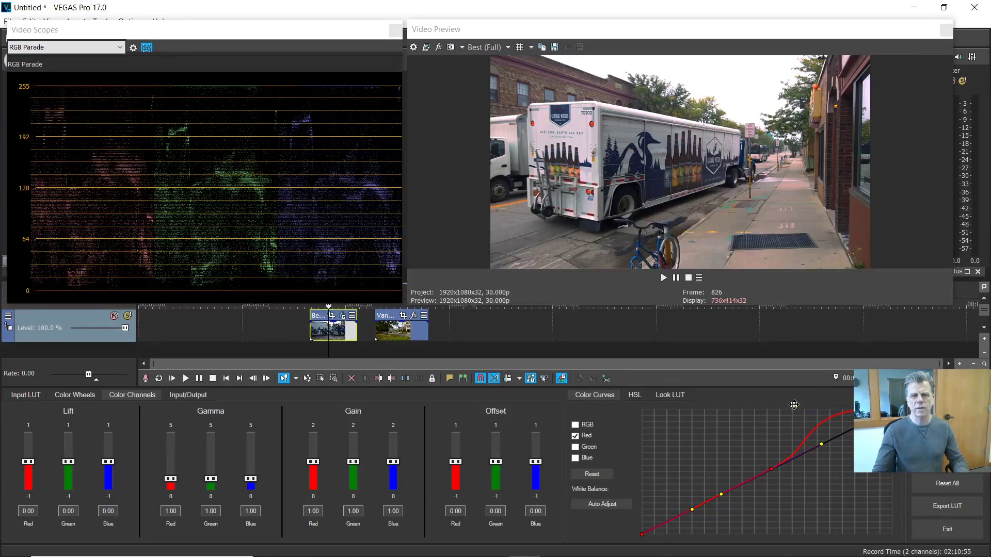
{"action": "mouse_move", "coordinate": [795, 402]}
{"action": "left_mouse_down"}
{"action": "mouse_move", "coordinate": [791, 391]}
{"action": "mouse_move", "coordinate": [791, 408]}
{"action": "mouse_move", "coordinate": [792, 400]}
{"action": "left_mouse_up"}
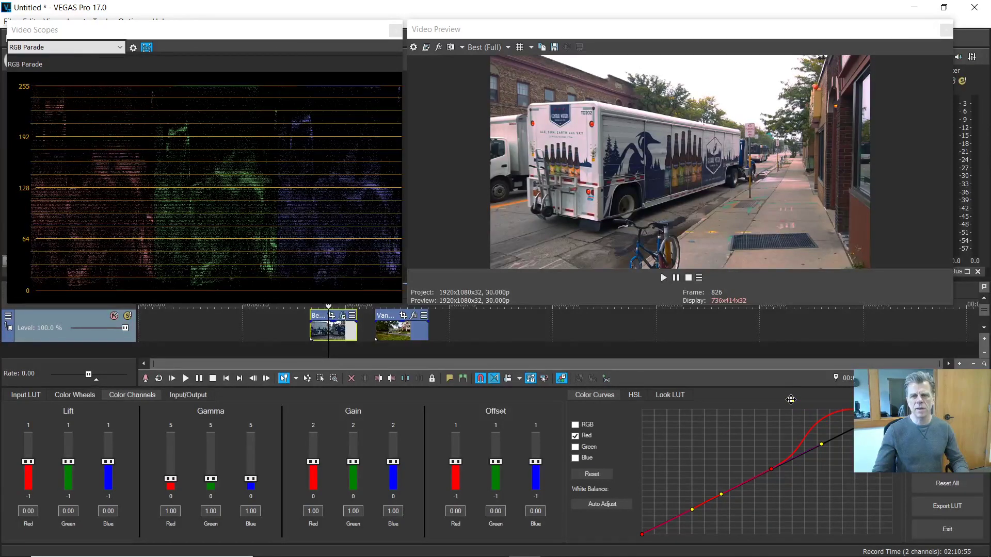
Try raising the highlights of the green and blue curves to match the red, then reset all grading adjustments.
{"action": "left_click", "coordinate": [574, 447]}
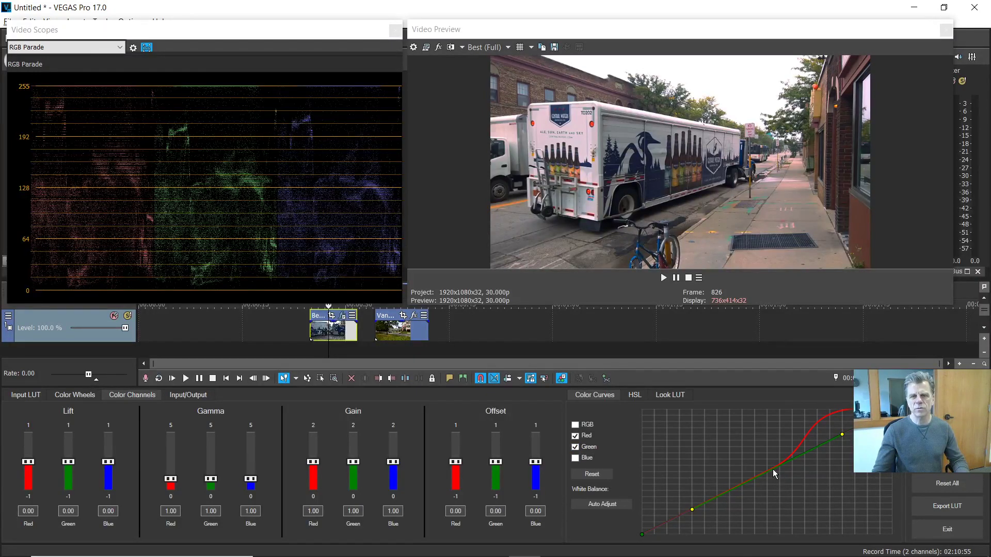
{"action": "left_click_drag", "start_coordinate": [841, 434], "coordinate": [818, 402]}
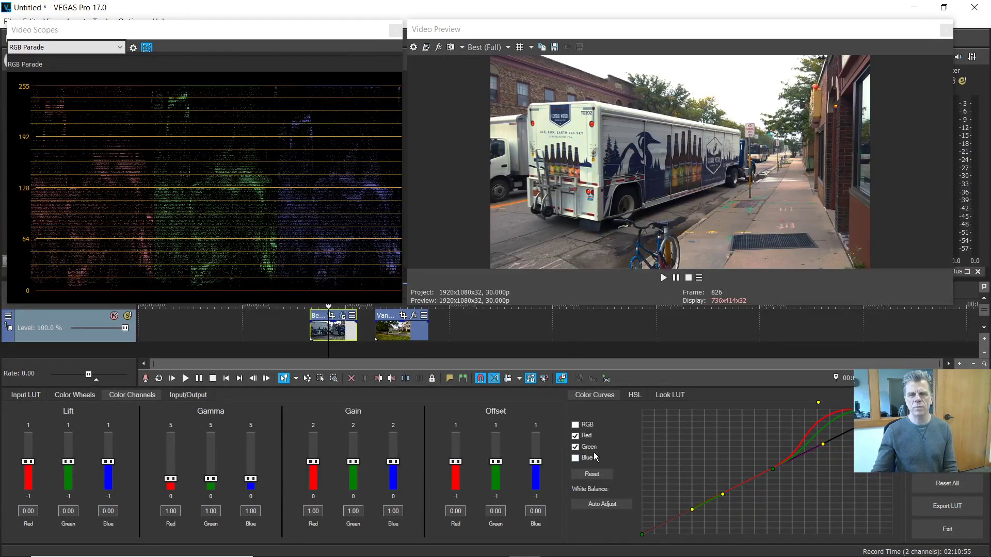
{"action": "left_click", "coordinate": [575, 458]}
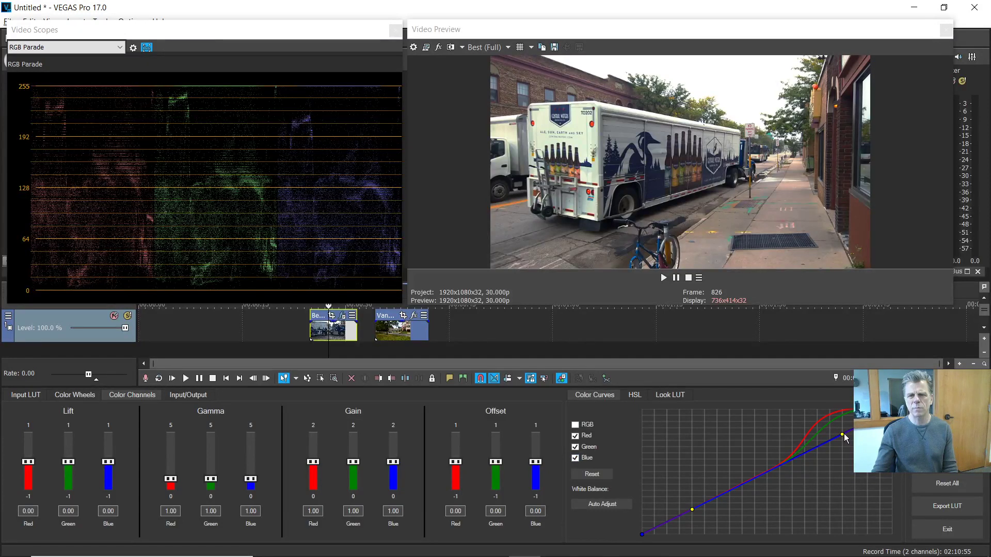
{"action": "mouse_move", "coordinate": [842, 433]}
{"action": "left_mouse_down"}
{"action": "mouse_move", "coordinate": [844, 411]}
{"action": "mouse_move", "coordinate": [831, 396]}
{"action": "left_mouse_up"}
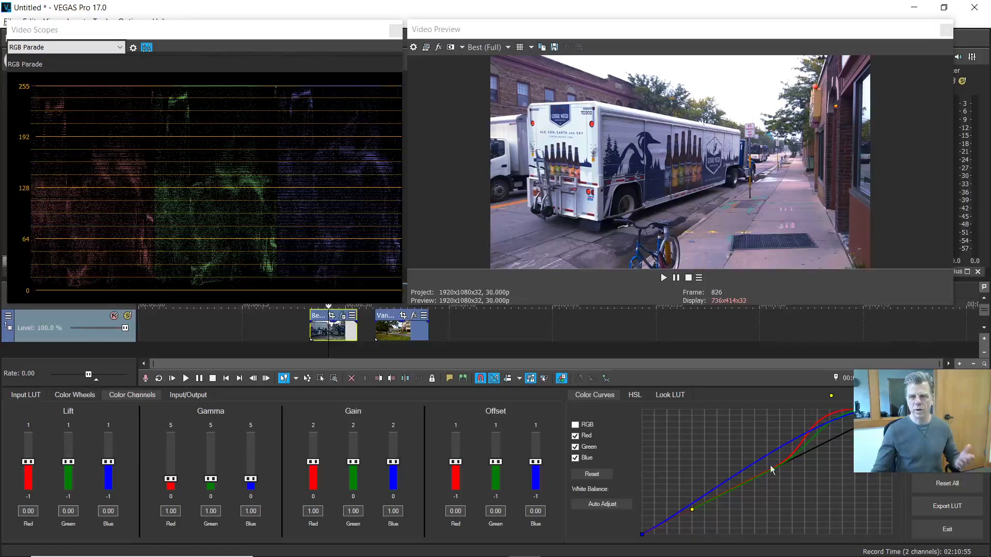
{"action": "left_click", "coordinate": [956, 484]}
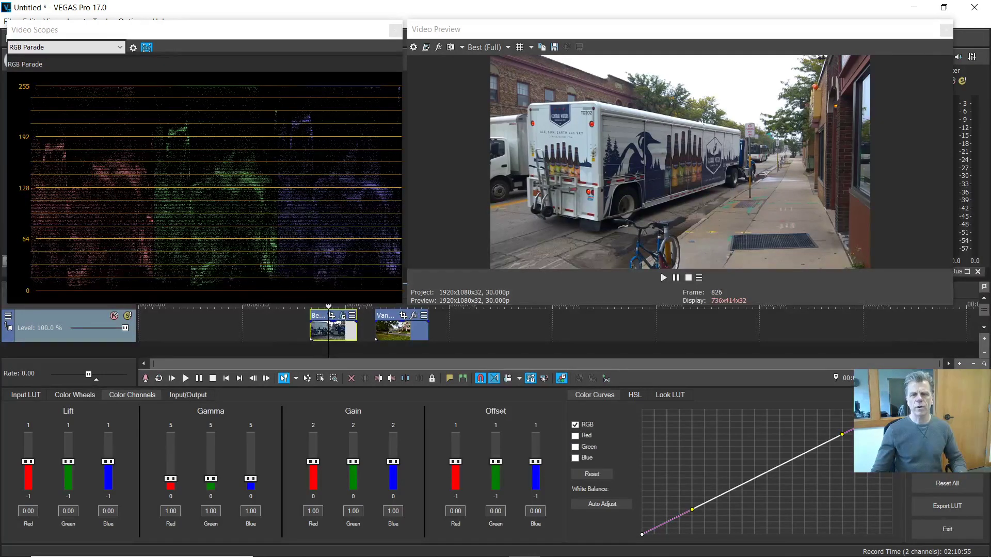
Shape the RGB color curve into an S by raising its highlights and lowering its shadows.
{"action": "left_click_drag", "start_coordinate": [841, 435], "coordinate": [829, 392]}
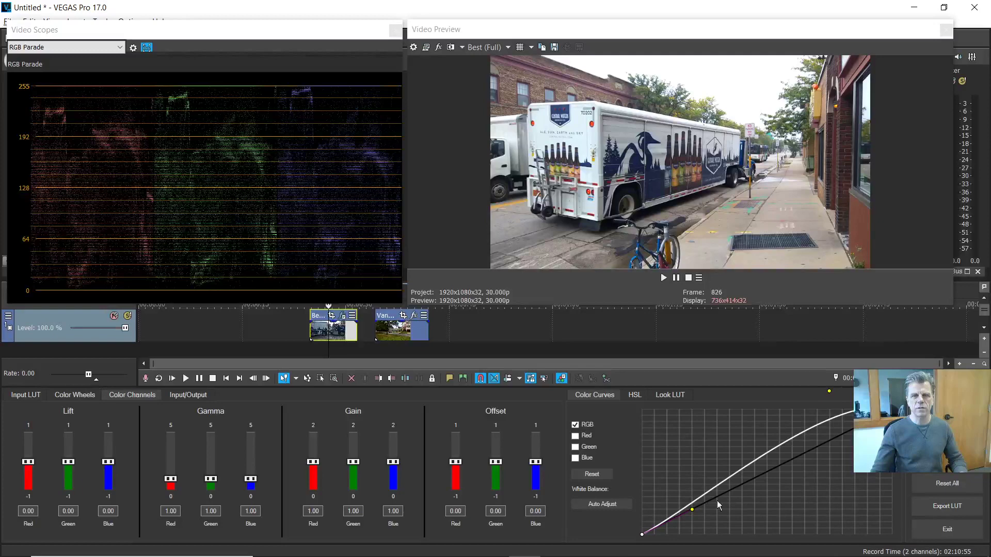
{"action": "left_click_drag", "start_coordinate": [691, 509], "coordinate": [693, 533]}
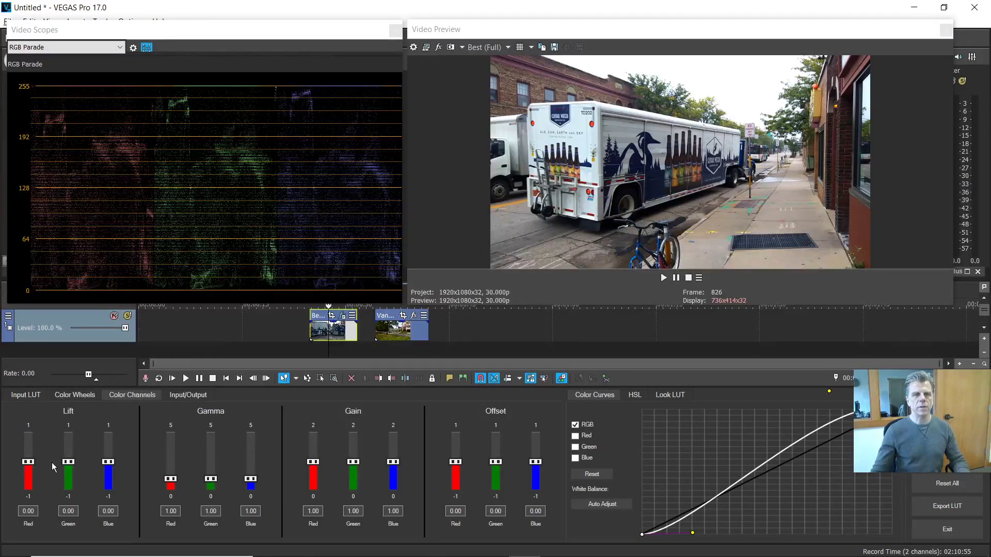
Try raising the red channel's Lift to 0.18, then restore its default.
{"action": "left_click_drag", "start_coordinate": [28, 462], "coordinate": [29, 458]}
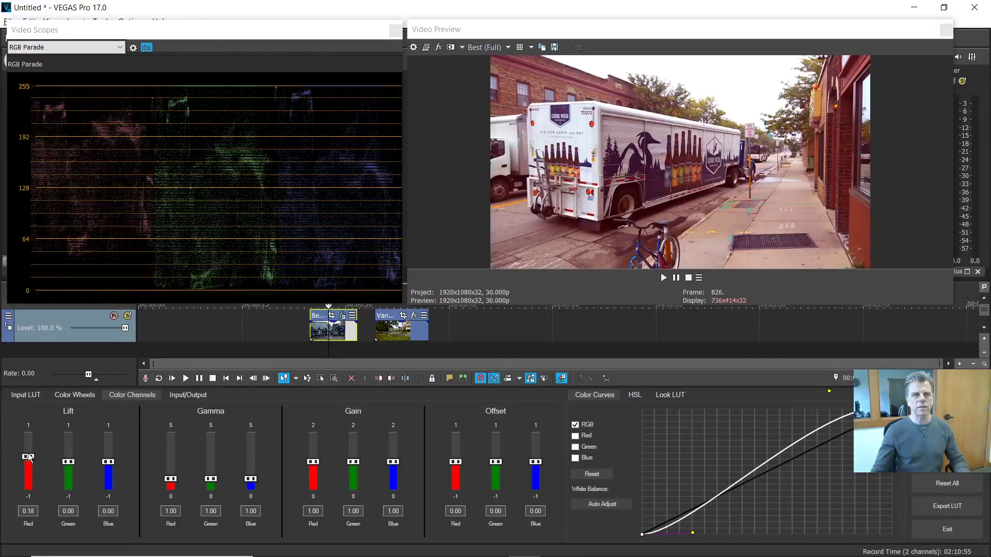
{"action": "double_click", "coordinate": [29, 458]}
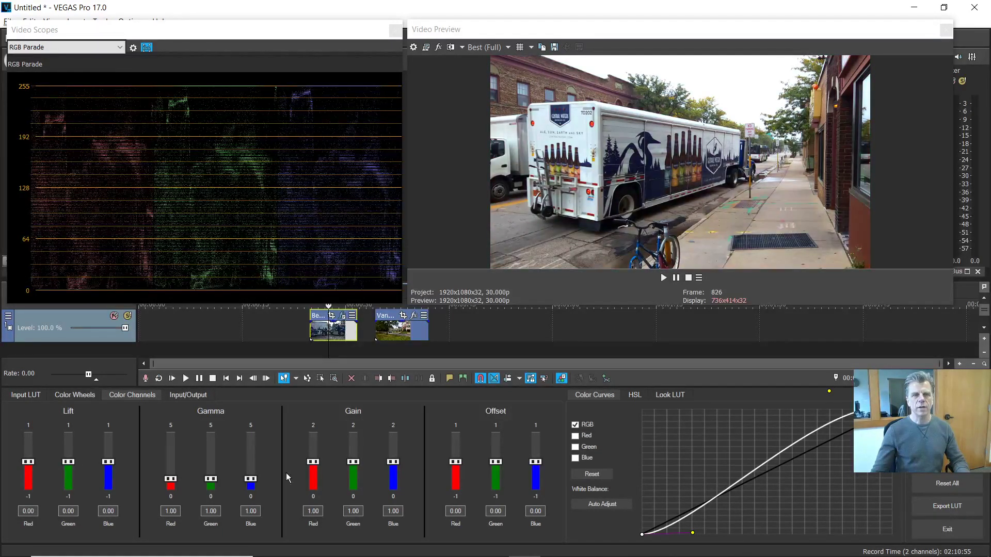
Enable the red color curve alongside RGB, anchor it with a midpoint and raise its highlights slightly.
{"action": "left_click", "coordinate": [576, 437]}
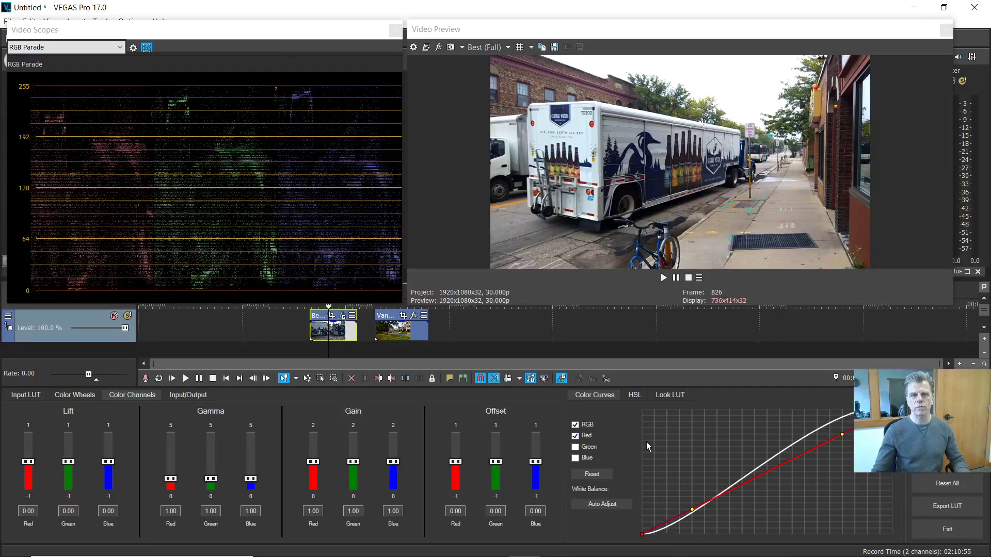
{"action": "left_click", "coordinate": [774, 469]}
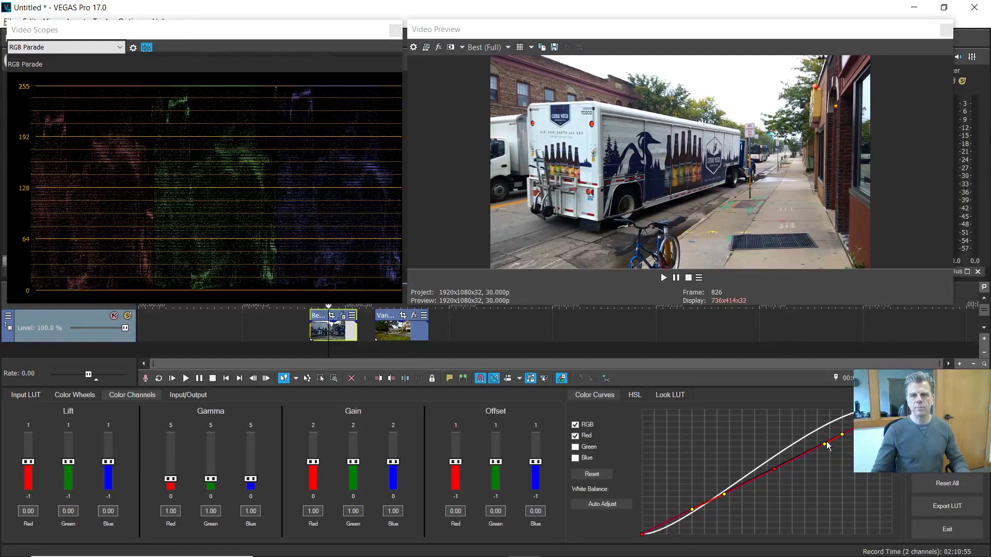
{"action": "left_click_drag", "start_coordinate": [840, 432], "coordinate": [827, 417]}
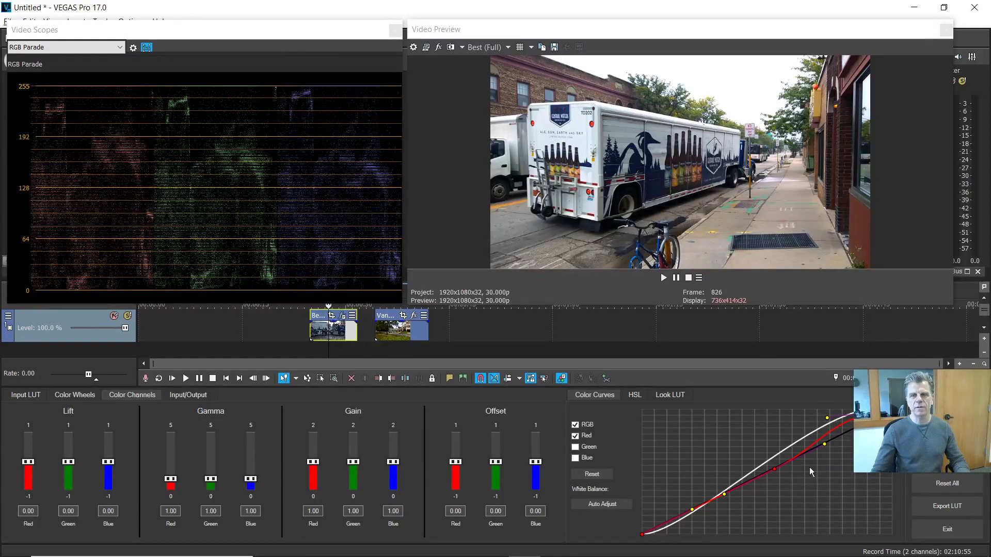
Raise the upper handle of the red color curve to lift its highlights further and form an S shape.
{"action": "left_click_drag", "start_coordinate": [824, 444], "coordinate": [818, 432]}
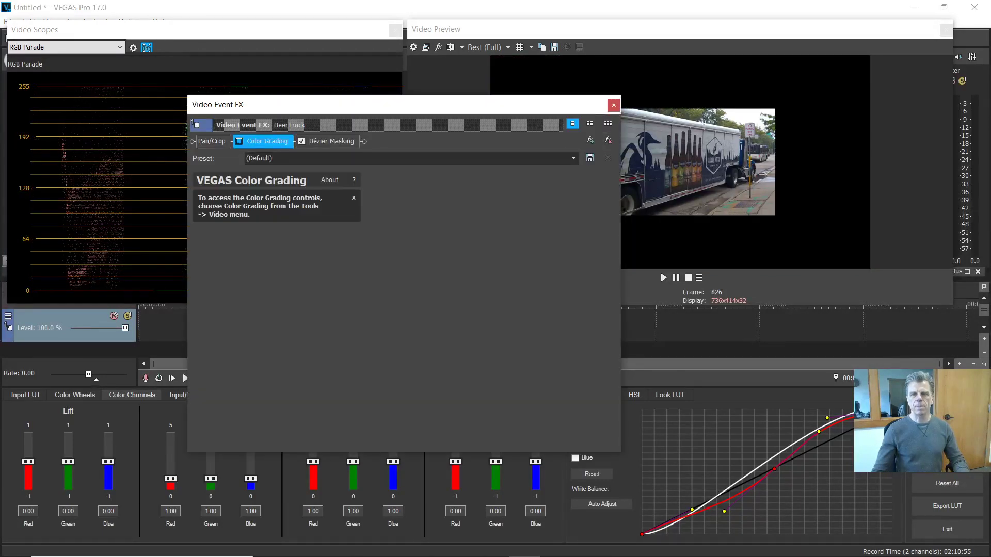
Re-enable Color Grading on the BeerTruck clip and shrink its rectangular Bézier mask to about 0.292 by 0.292 over the truck's side artwork.
{"action": "left_click_drag", "start_coordinate": [551, 103], "coordinate": [388, 102]}
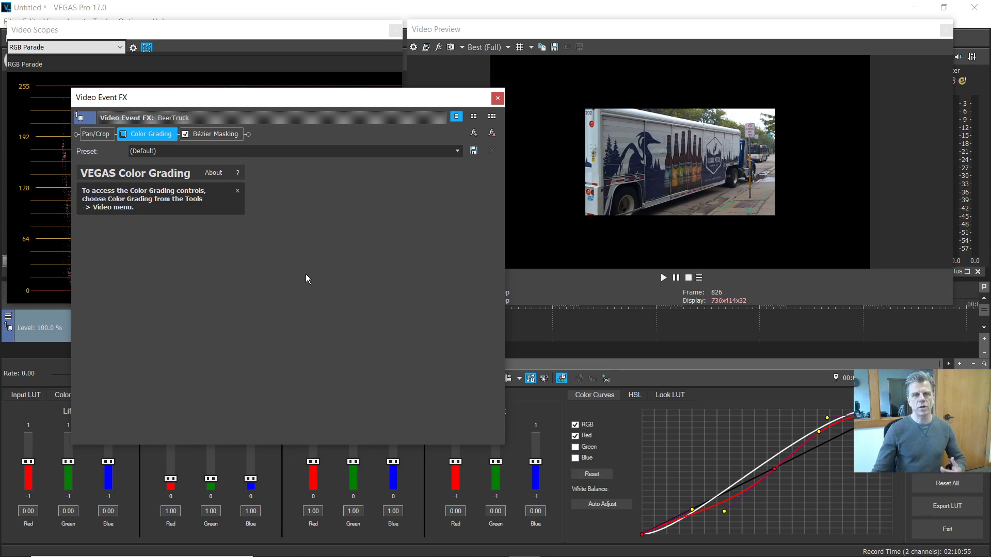
{"action": "left_click", "coordinate": [123, 135]}
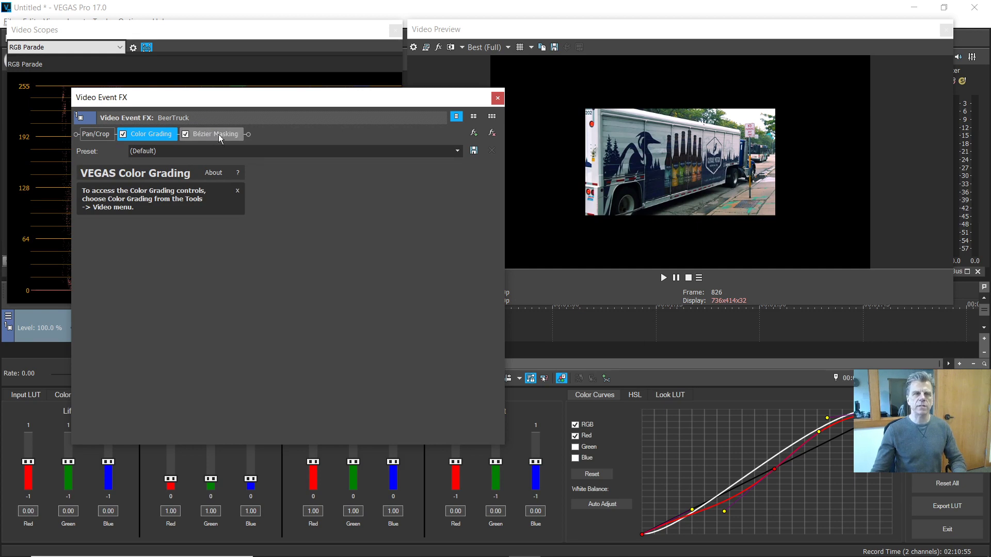
{"action": "left_click", "coordinate": [205, 135]}
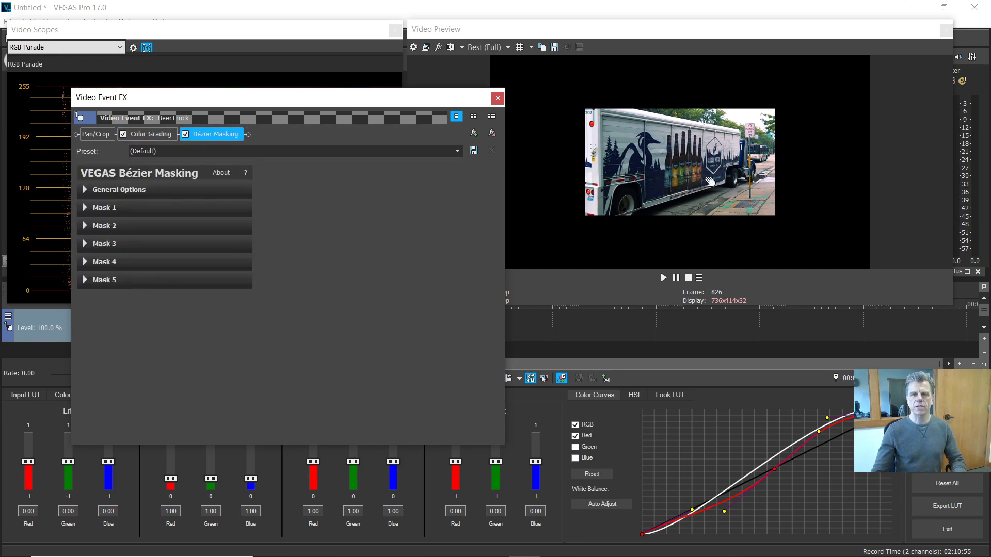
{"action": "left_click_drag", "start_coordinate": [775, 215], "coordinate": [700, 168]}
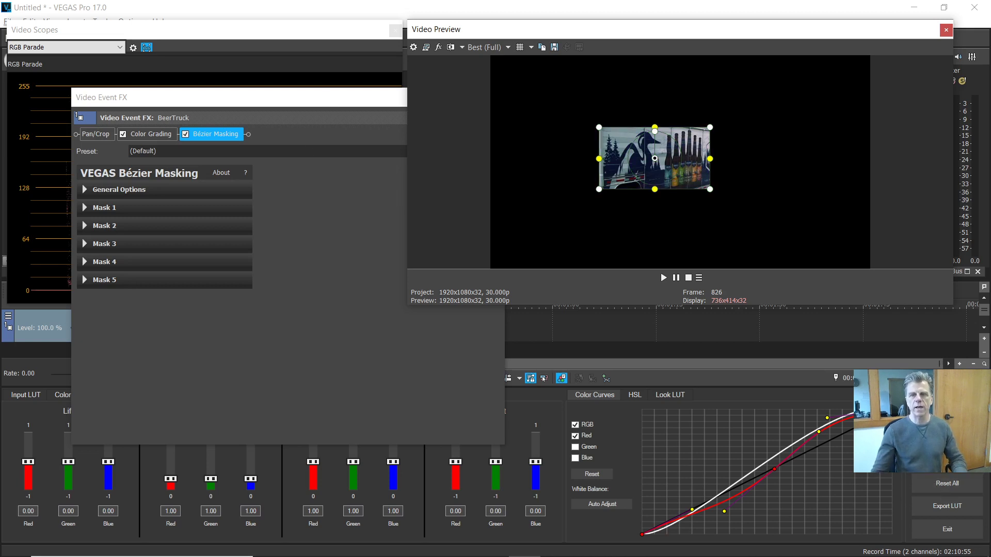
{"action": "left_click", "coordinate": [301, 238]}
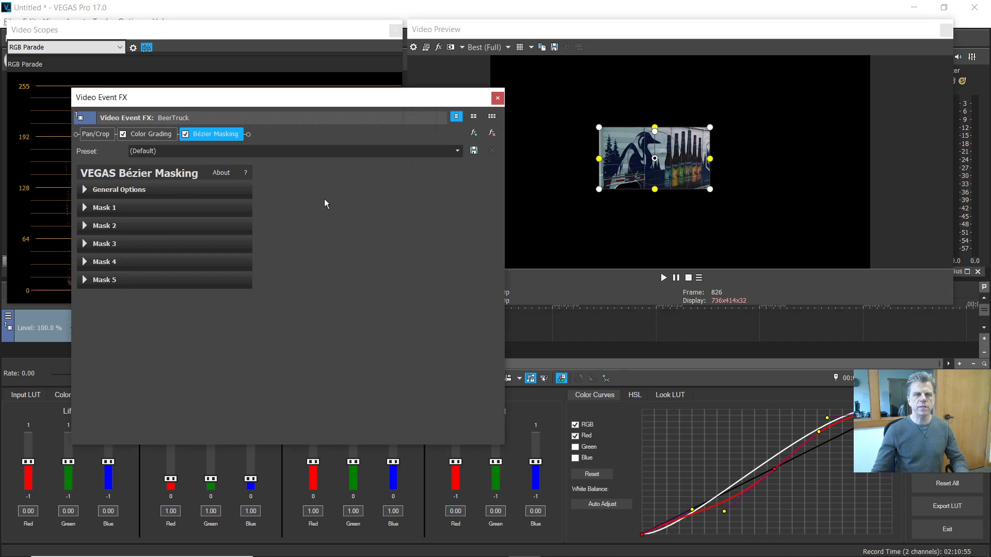
Enable Mask FX for the Bézier mask and raise the red channel's Lift to 1.00.
{"action": "left_click", "coordinate": [84, 208]}
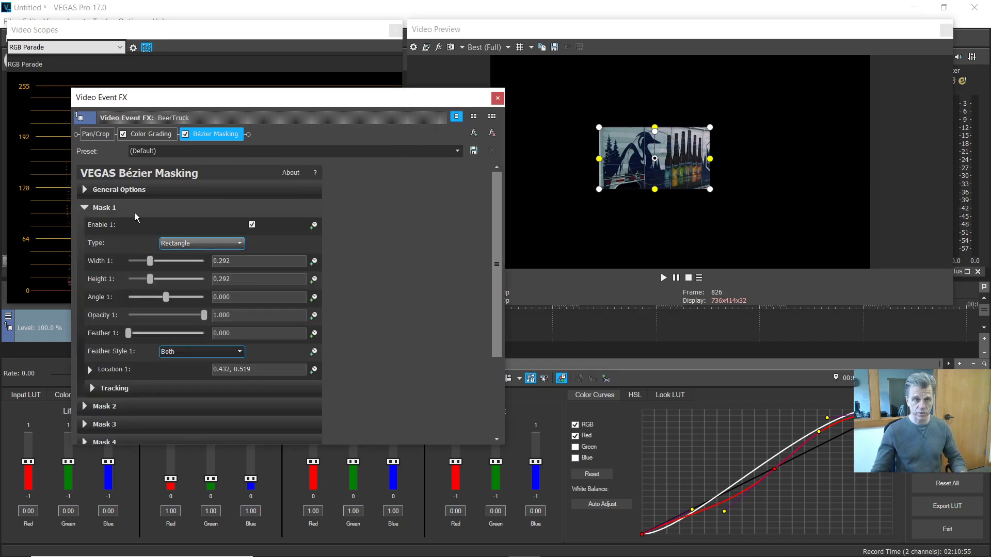
{"action": "left_click", "coordinate": [85, 209]}
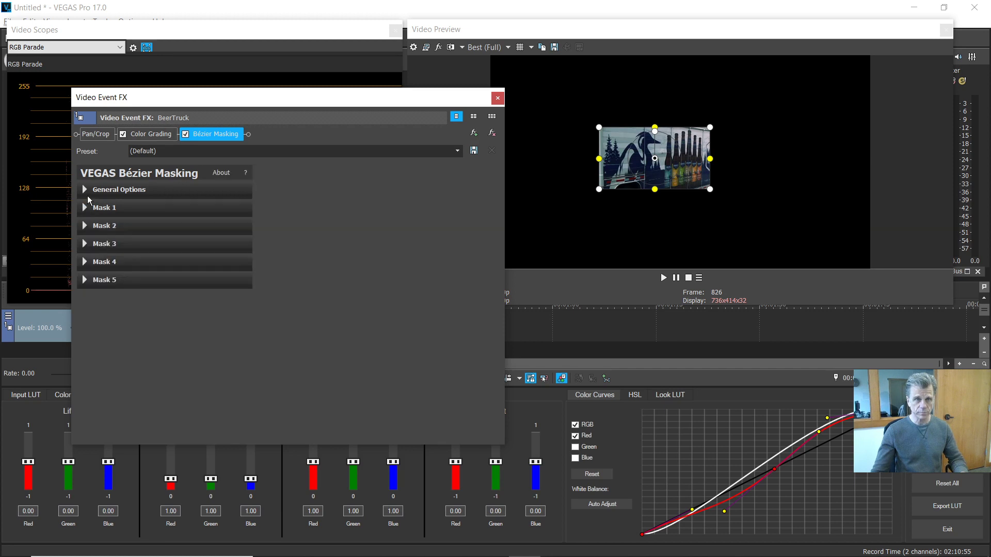
{"action": "left_click", "coordinate": [84, 190]}
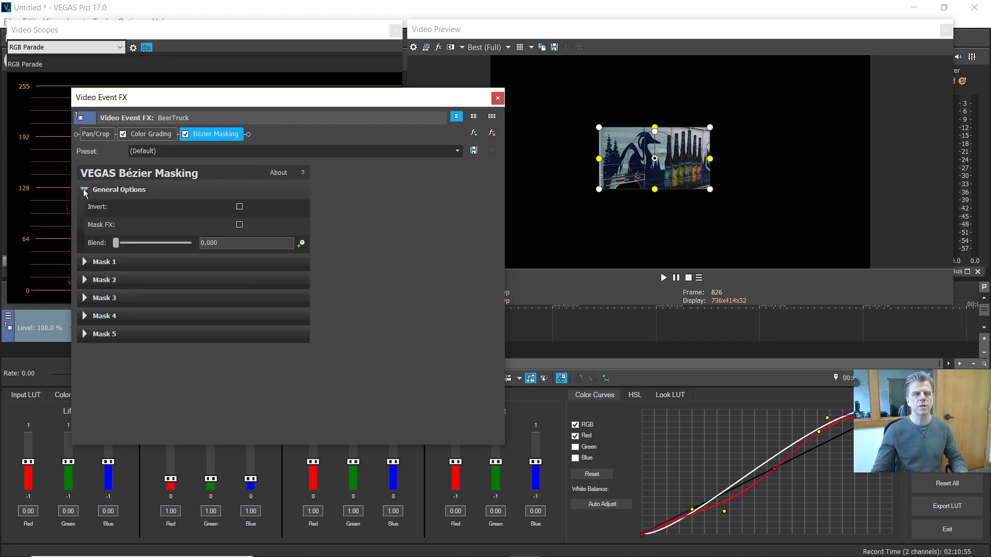
{"action": "left_click", "coordinate": [239, 225]}
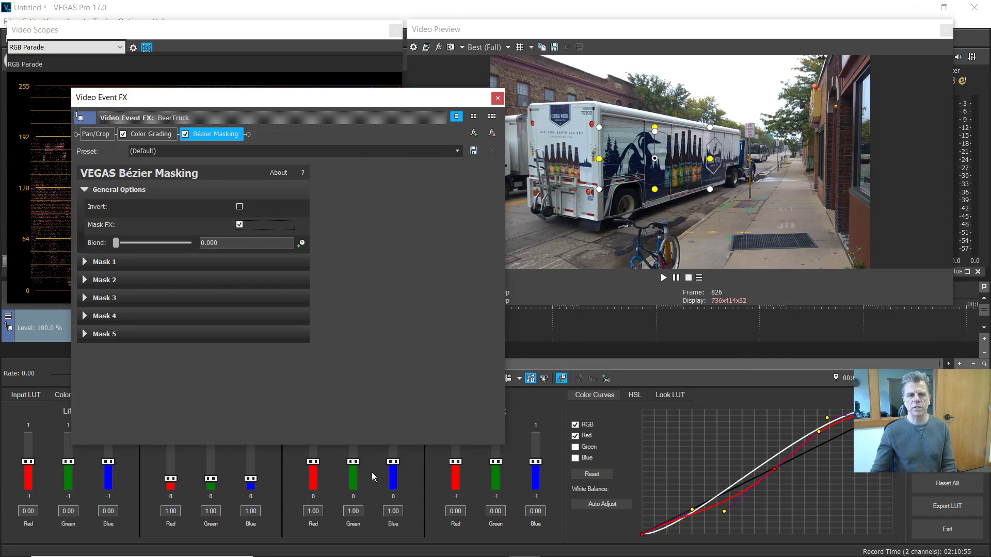
{"action": "left_click_drag", "start_coordinate": [28, 467], "coordinate": [24, 413]}
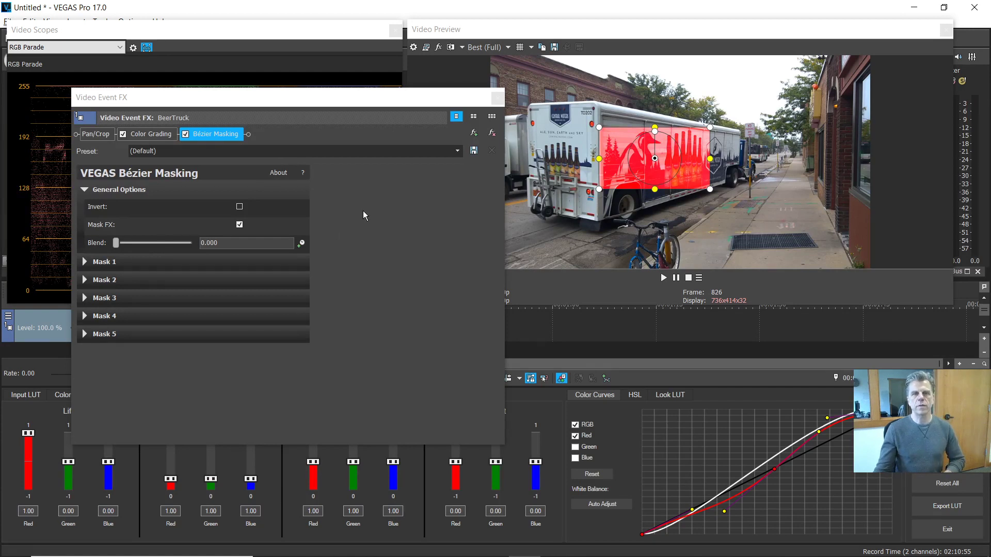
Save the BeerTruck clip's effect chain of Color Grading and Bézier Masking as a plug-in package named "tes".
{"action": "left_click_drag", "start_coordinate": [302, 101], "coordinate": [335, 128]}
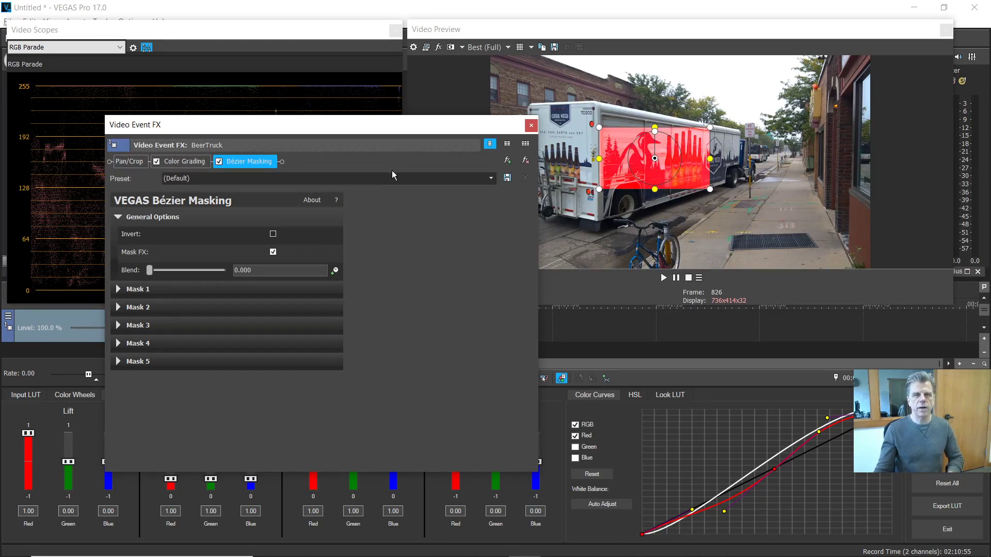
{"action": "left_click", "coordinate": [506, 162]}
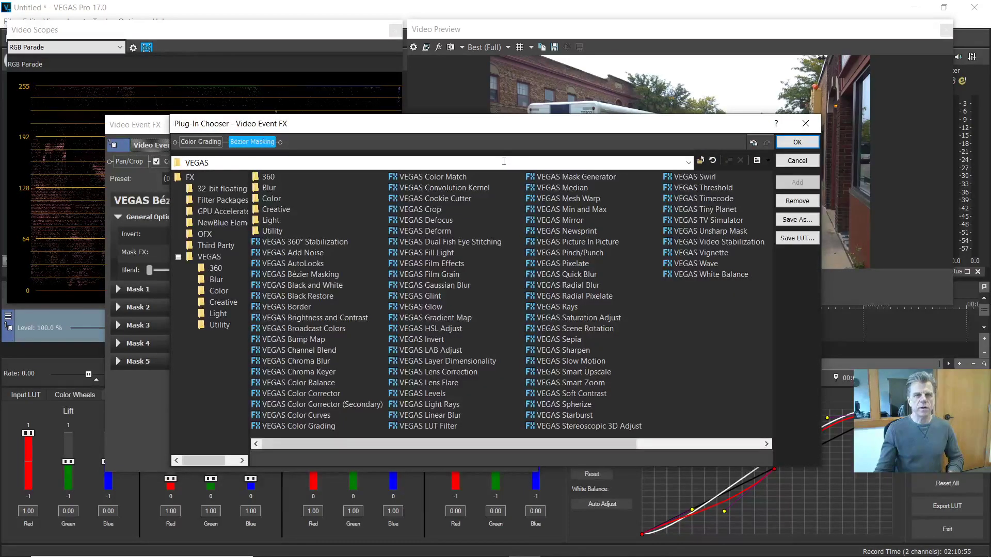
{"action": "left_click", "coordinate": [798, 220]}
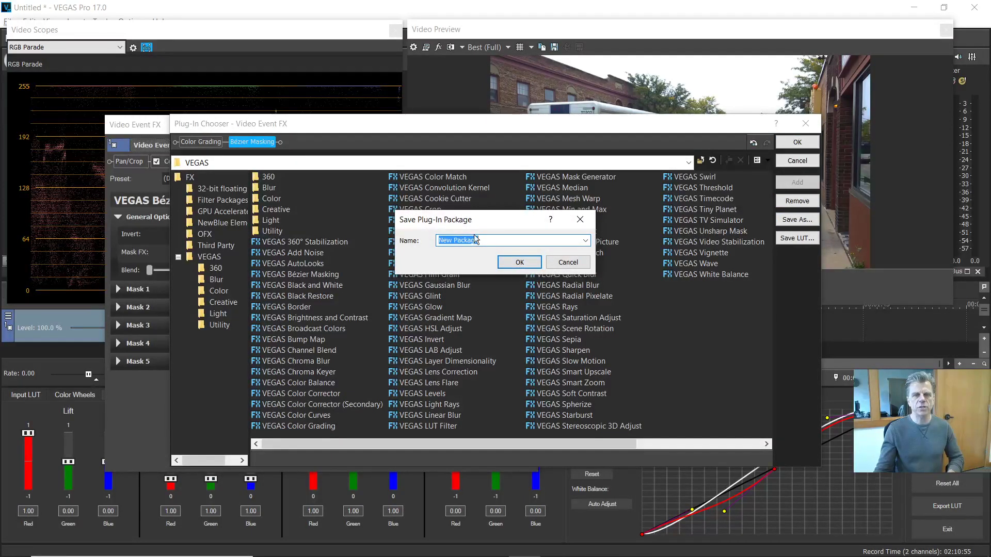
{"action": "type", "text": "t"}
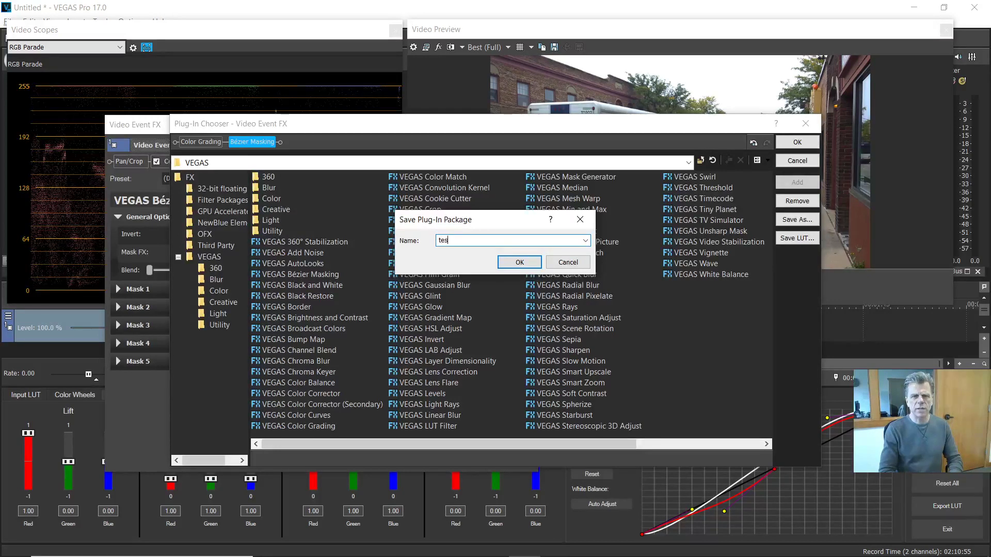
{"action": "type", "text": "es"}
{"action": "key", "text": "Return"}
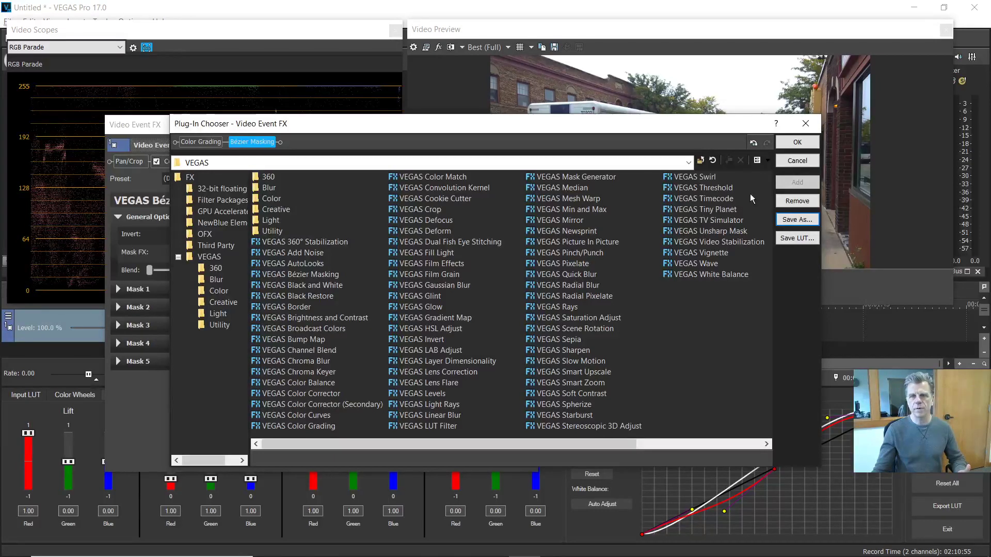
Check the saved effect packages in Filter Packages, then close the BeerTruck clip's effects window.
{"action": "left_click", "coordinate": [200, 202]}
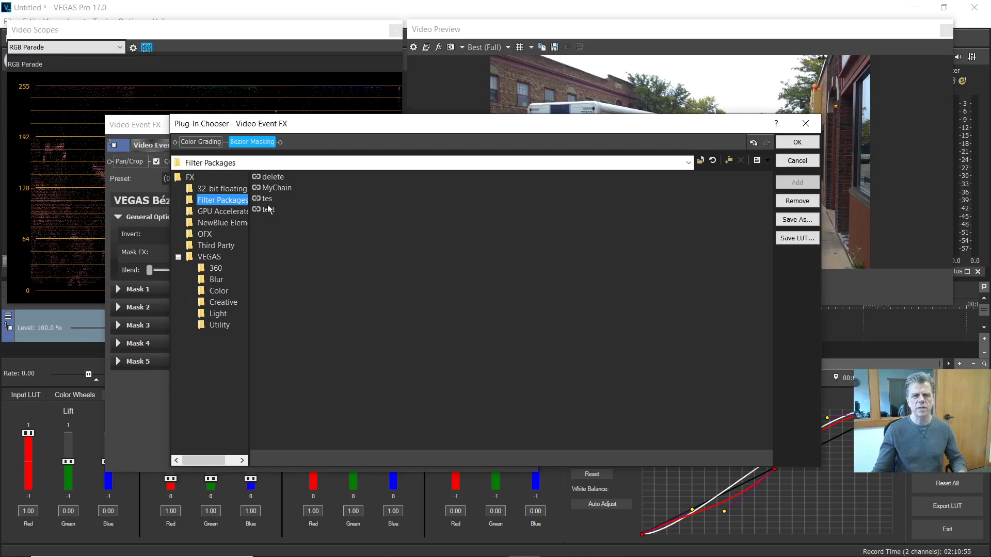
{"action": "left_click", "coordinate": [804, 160]}
{"action": "left_click", "coordinate": [262, 155]}
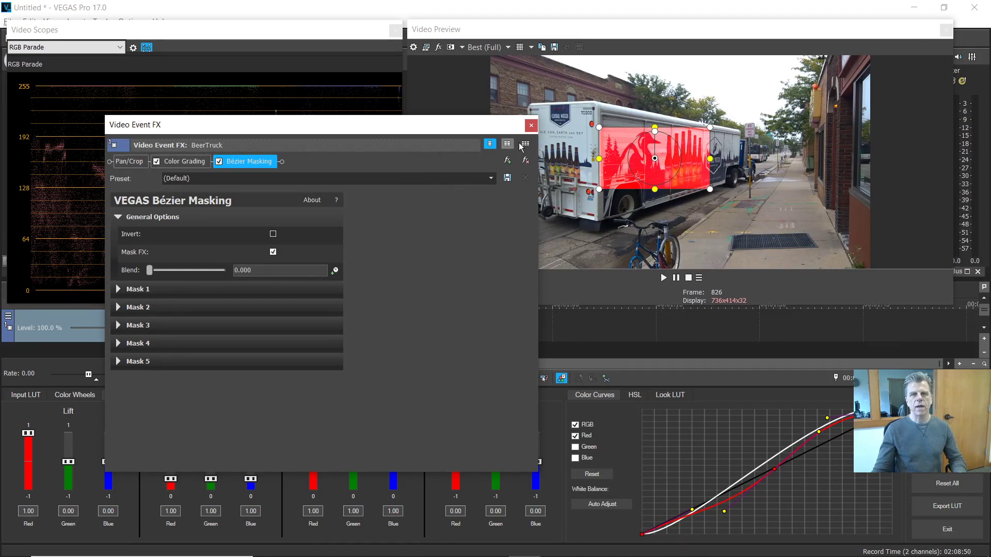
{"action": "left_click", "coordinate": [531, 126]}
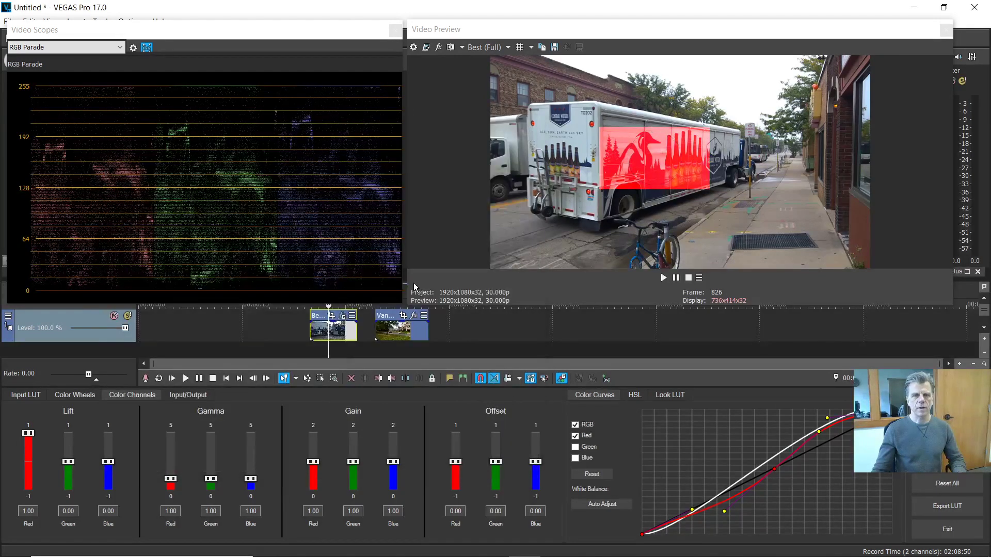
Bring up the Filter Packages in the plug-in chooser for the VanGoghBy clip's effects.
{"action": "left_click", "coordinate": [403, 332]}
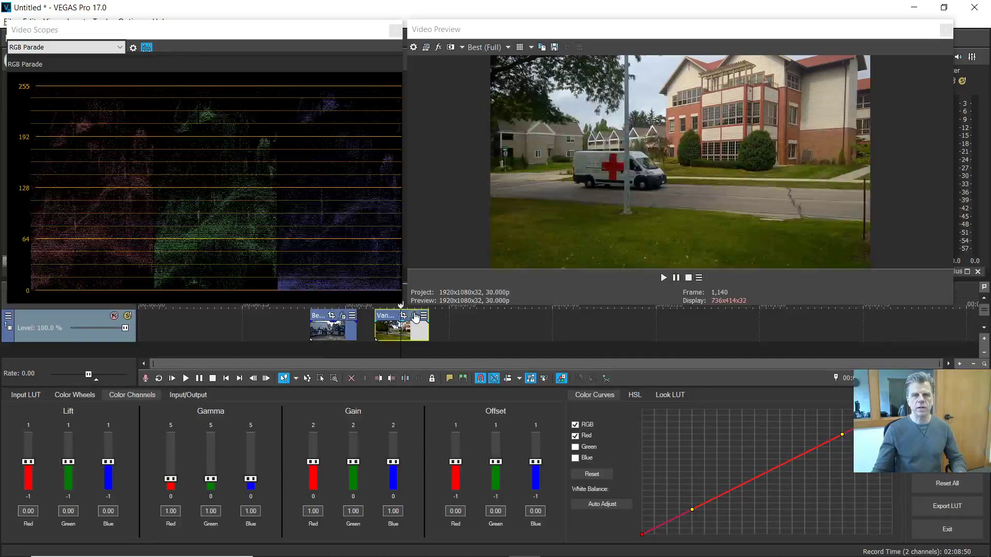
{"action": "left_click", "coordinate": [414, 316]}
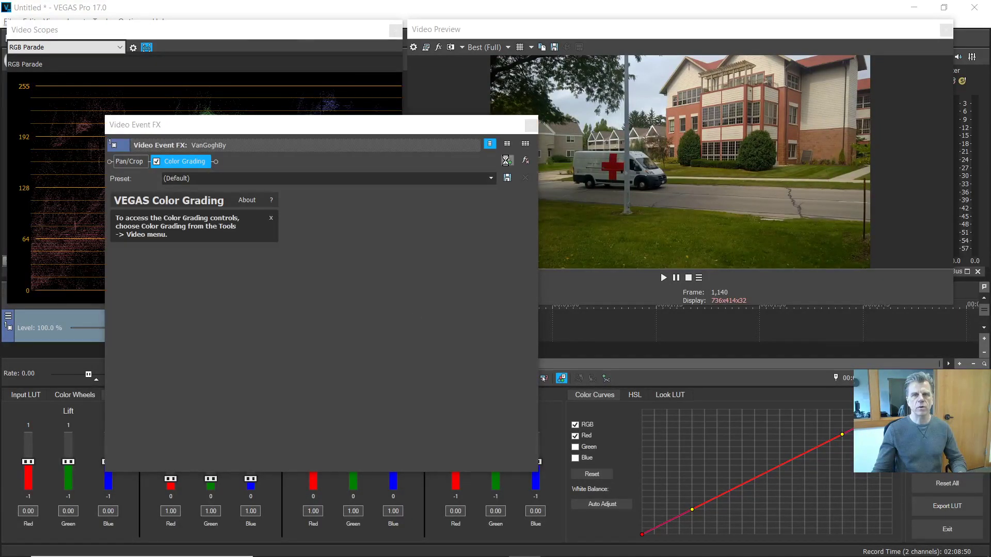
{"action": "left_click", "coordinate": [507, 178]}
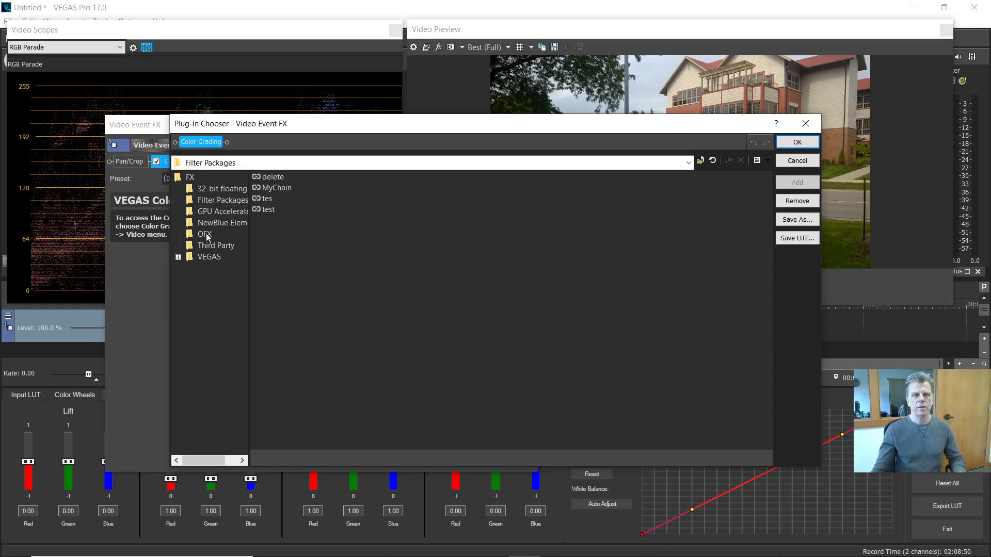
{"action": "left_click", "coordinate": [195, 202]}
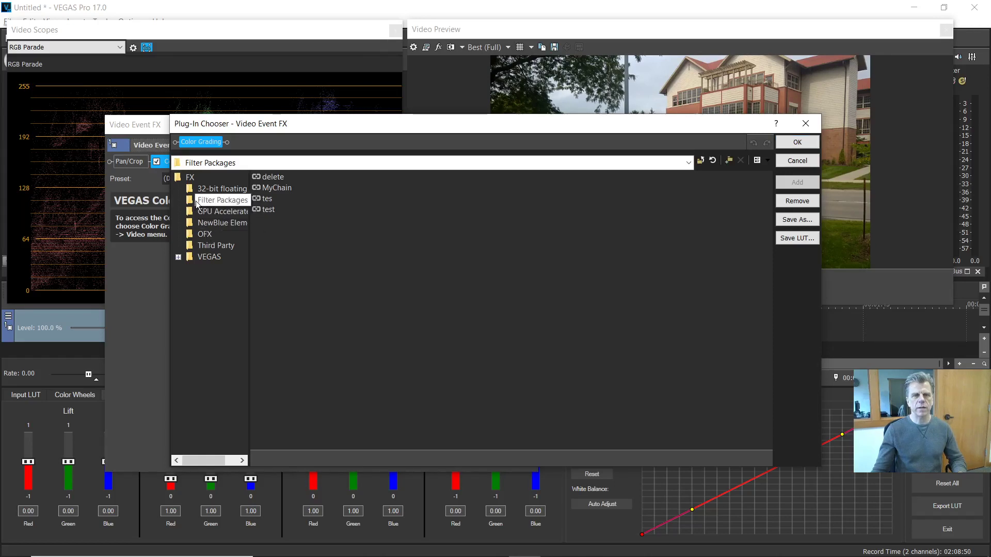
Try adding the "test" effect package to the VanGoghBy clip.
{"action": "double_click", "coordinate": [260, 210]}
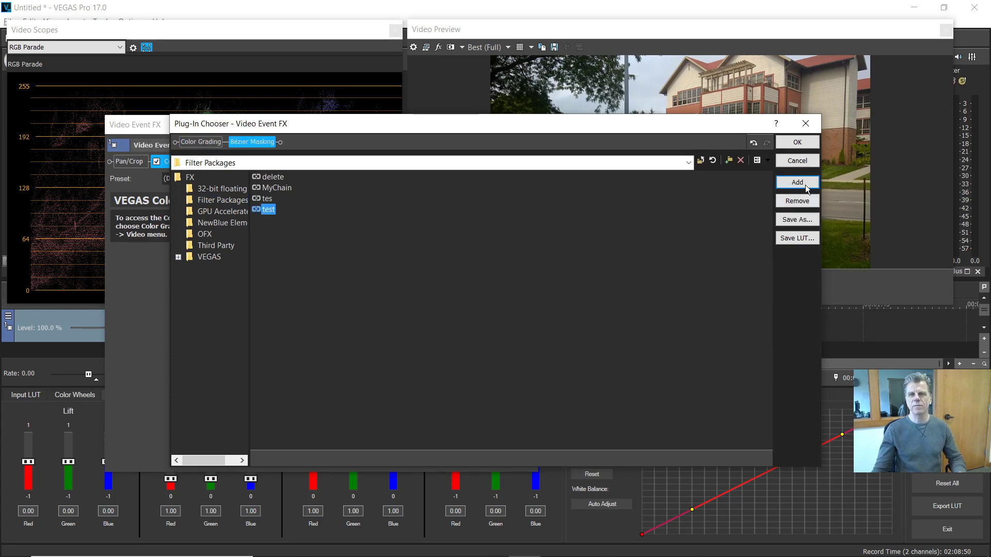
{"action": "left_click", "coordinate": [797, 144]}
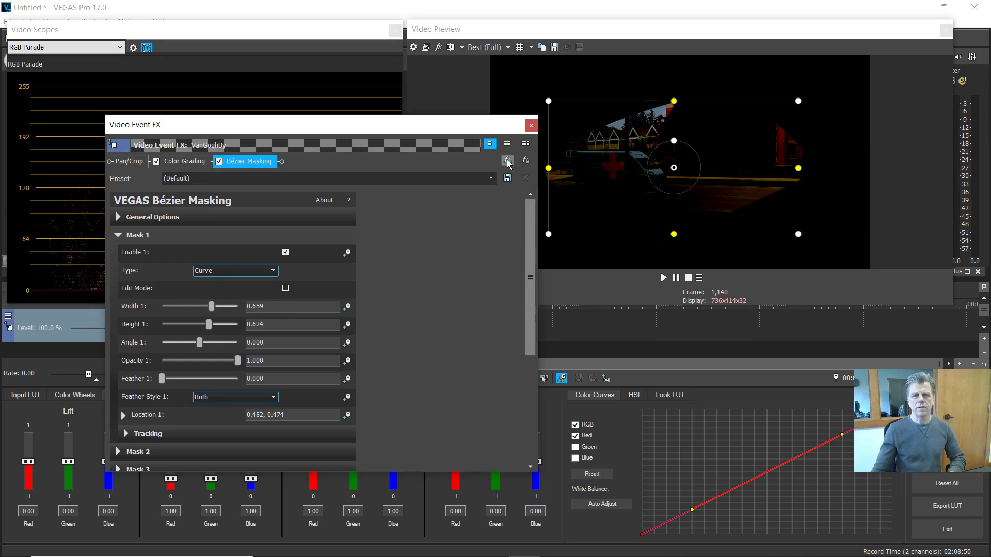
{"action": "left_click", "coordinate": [491, 177]}
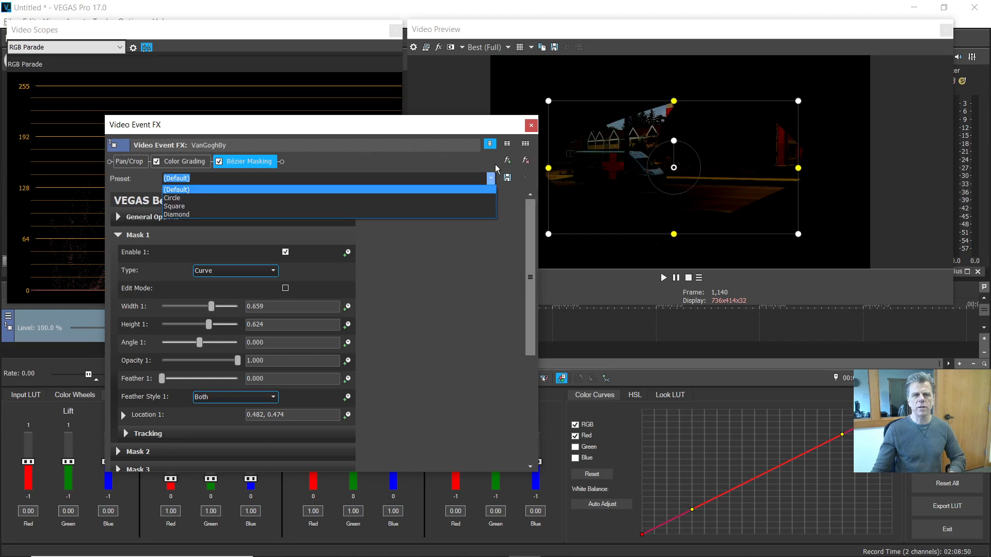
Apply the "tes" effect package to the VanGoghBy clip and close its effects window.
{"action": "left_click", "coordinate": [508, 159]}
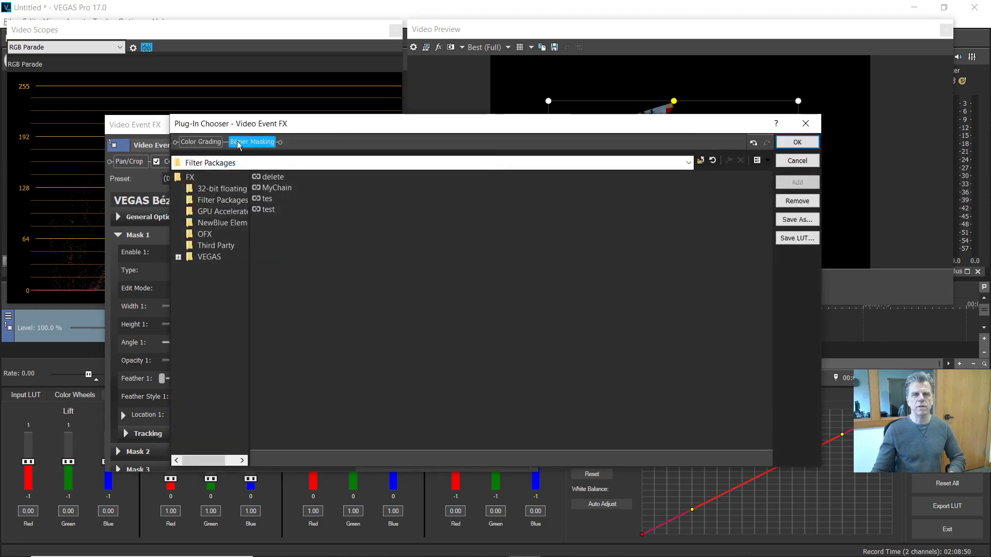
{"action": "left_click", "coordinate": [267, 199]}
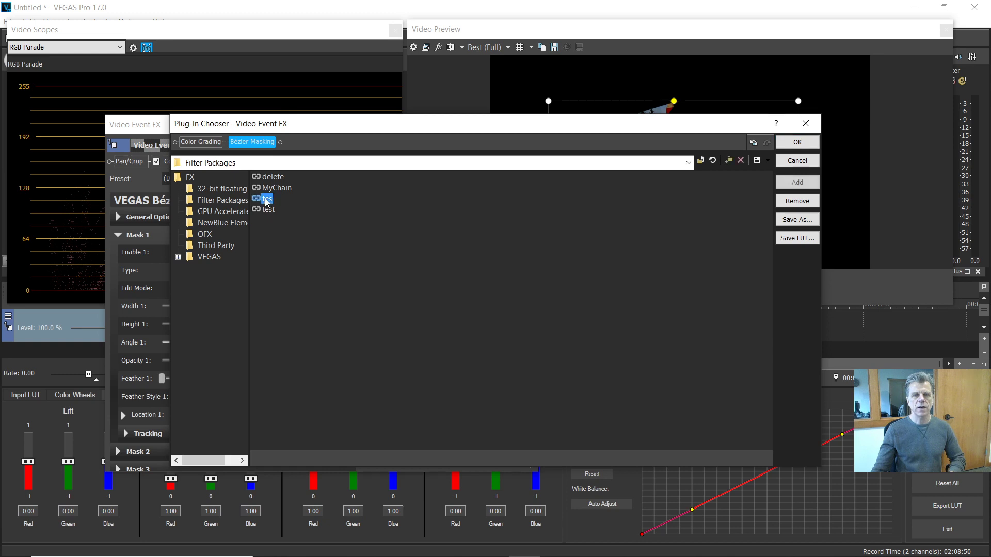
{"action": "left_click", "coordinate": [797, 142]}
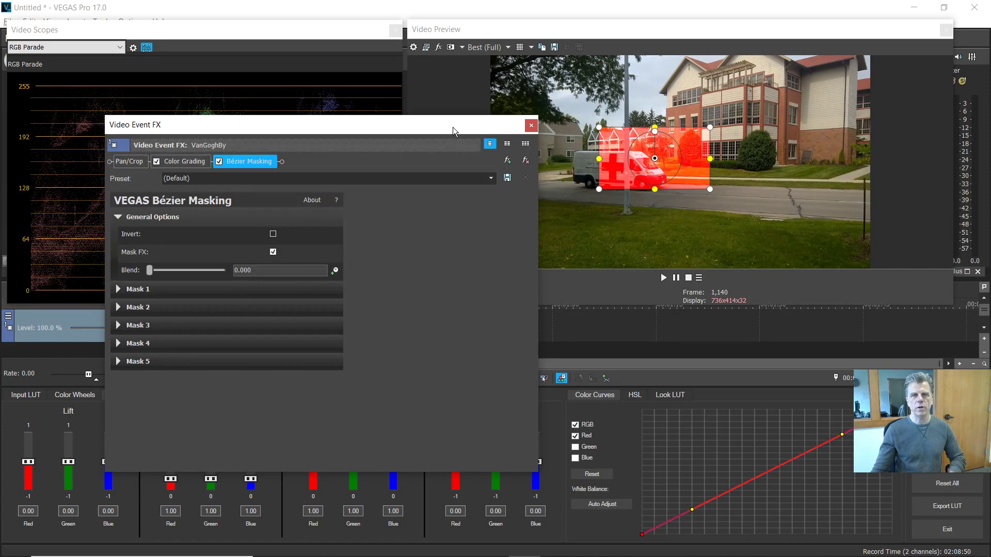
{"action": "left_click_drag", "start_coordinate": [453, 132], "coordinate": [362, 132]}
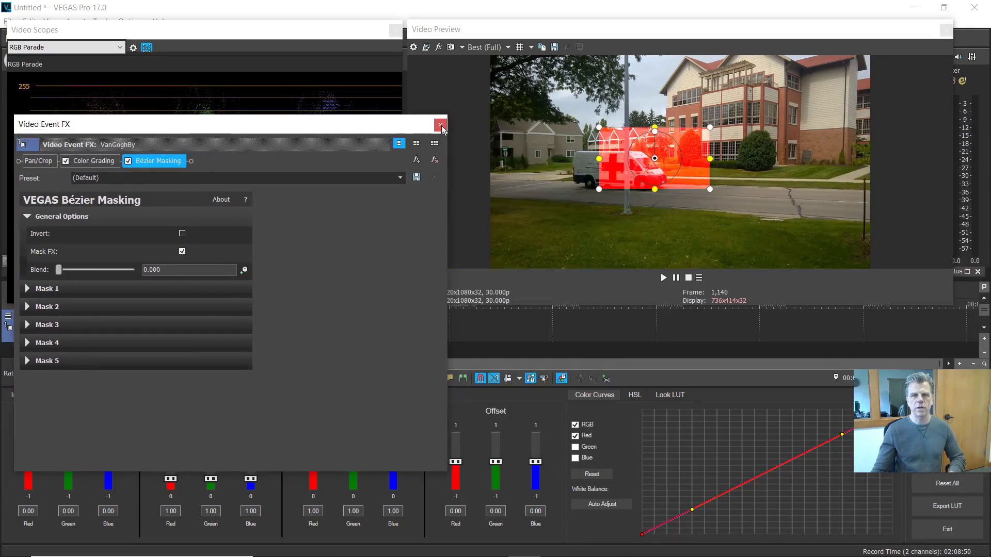
{"action": "left_click_drag", "start_coordinate": [356, 133], "coordinate": [395, 114]}
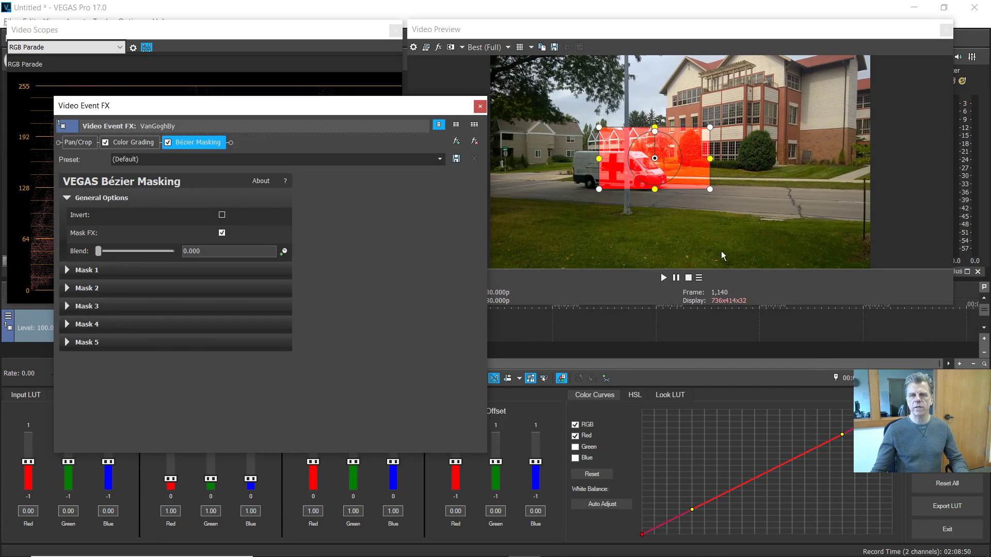
{"action": "left_click", "coordinate": [481, 107]}
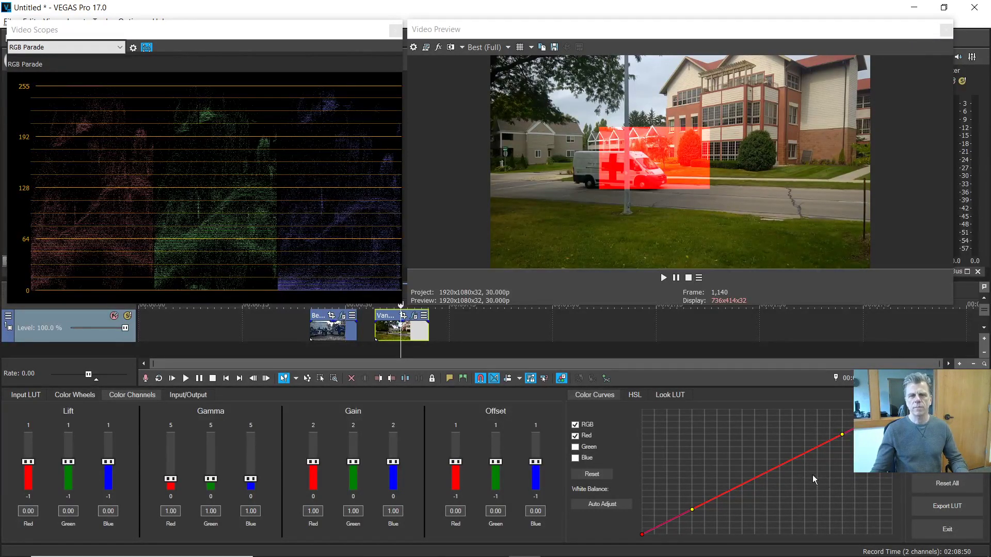
Reset all color grading adjustments on the VanGoghBy clip and on the BeerTruck clip.
{"action": "left_click", "coordinate": [677, 396]}
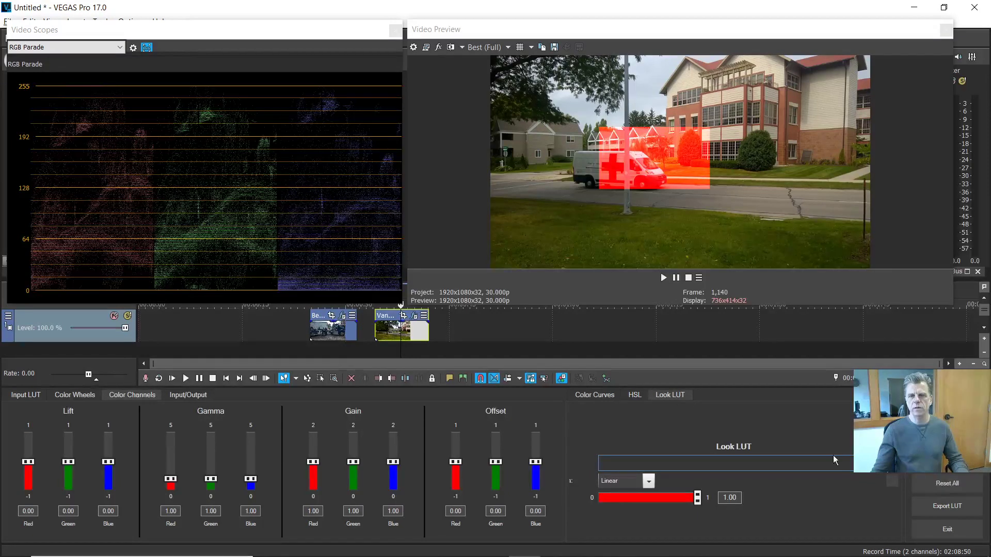
{"action": "left_click", "coordinate": [959, 485]}
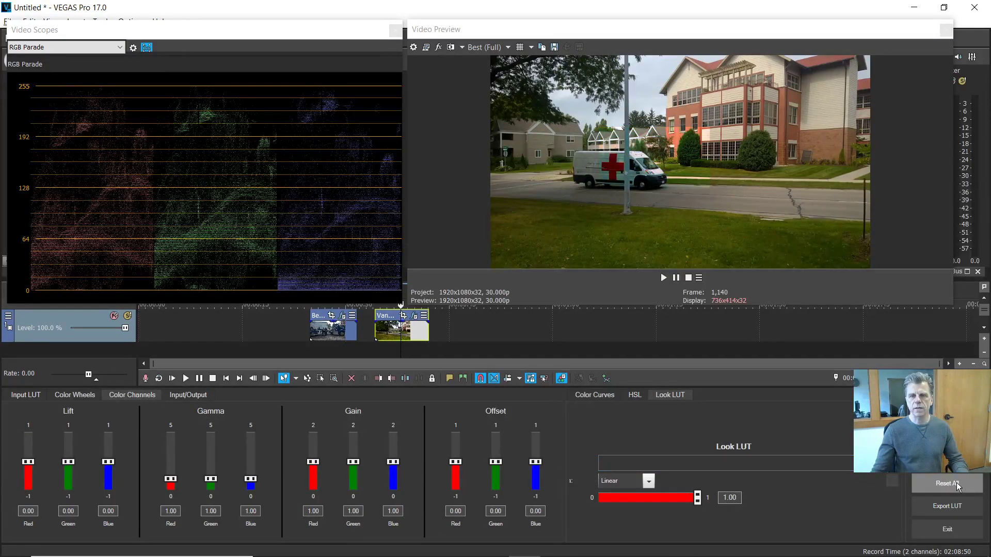
{"action": "left_click", "coordinate": [331, 333]}
{"action": "left_click", "coordinate": [952, 490]}
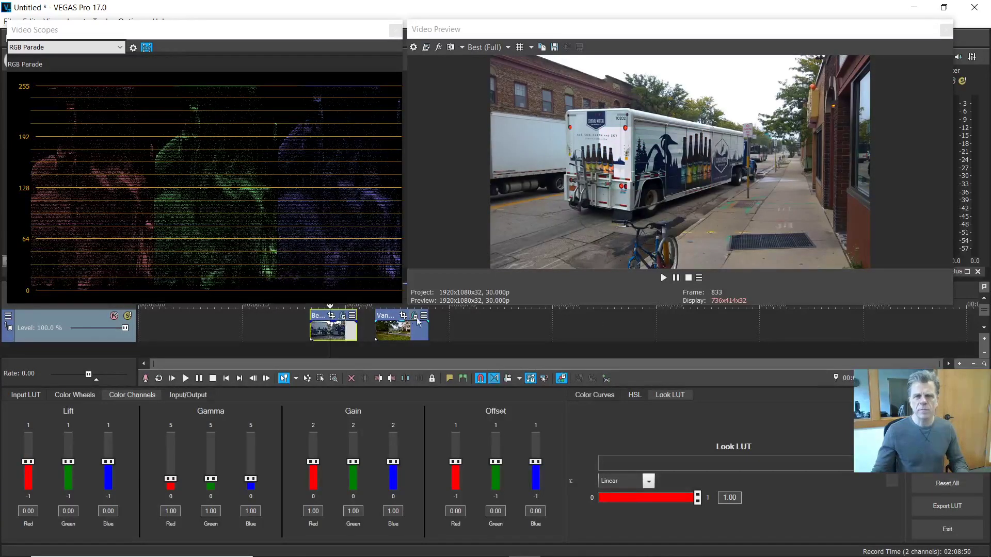
Remove the Bézier Masking effect from the BeerTruck clip and close its effects window.
{"action": "left_click", "coordinate": [342, 315]}
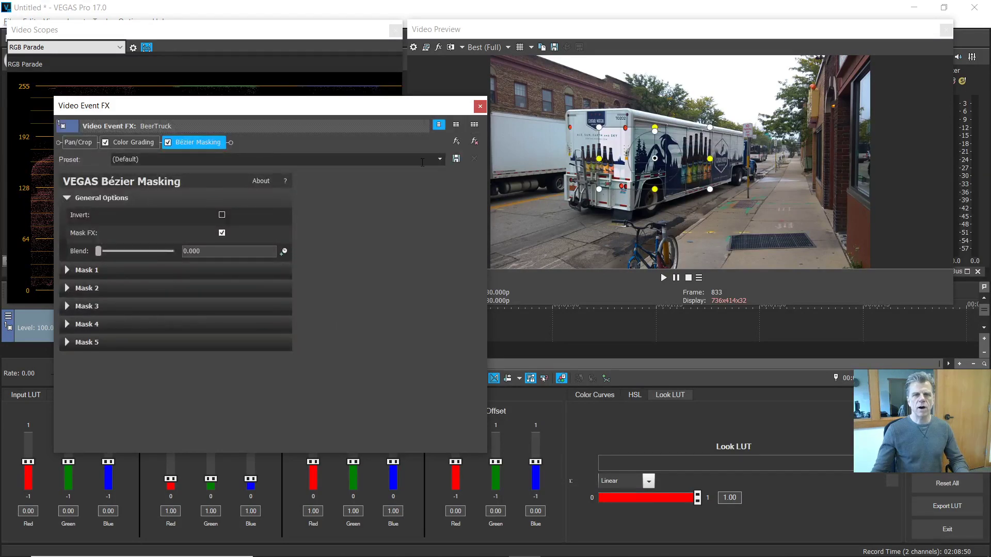
{"action": "left_click", "coordinate": [474, 141]}
{"action": "left_click", "coordinate": [480, 106]}
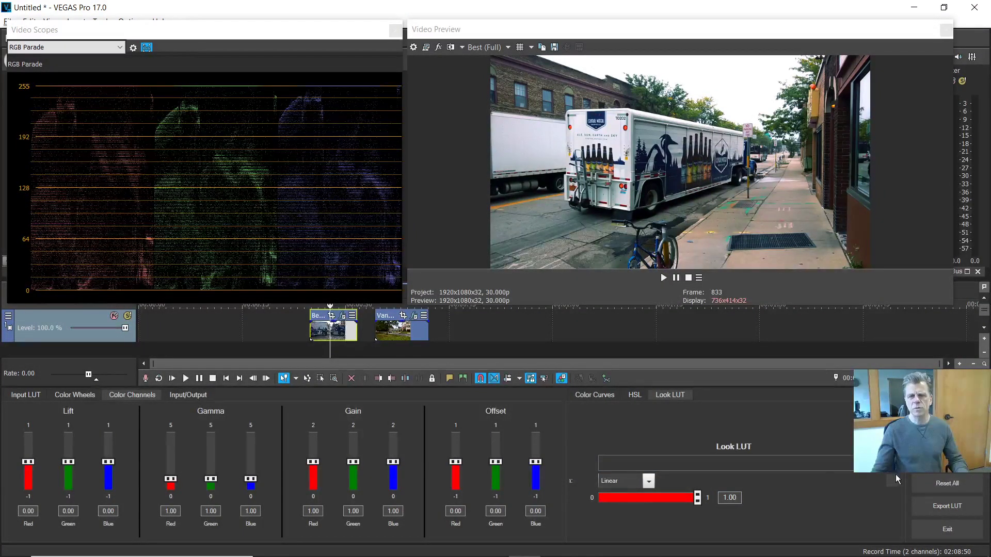
Try the Look LUT "K_TONE Vintage_KODACHROME.cube" on the BeerTruck clip, and reset all its grading adjustments.
{"action": "left_click", "coordinate": [750, 463]}
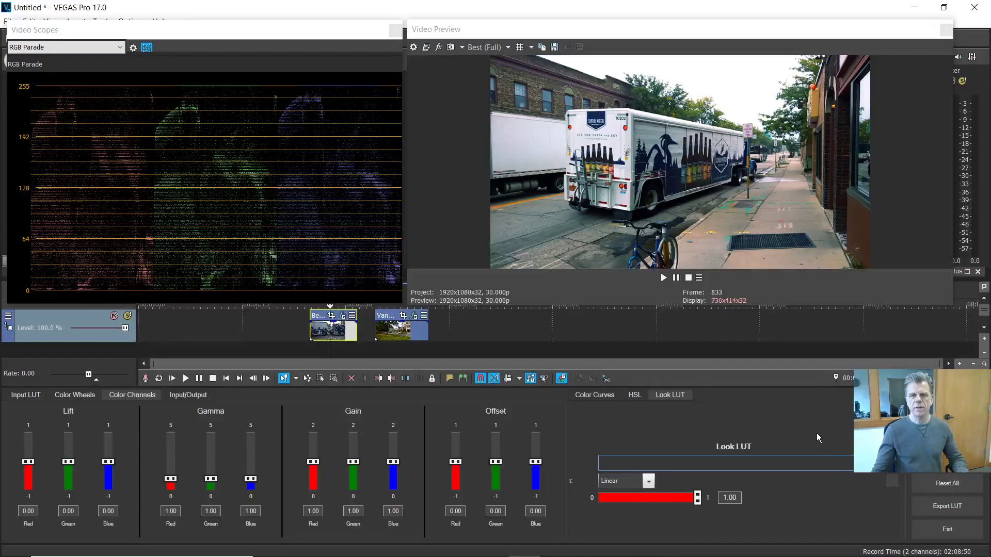
{"action": "left_click_drag", "start_coordinate": [904, 454], "coordinate": [944, 454]}
{"action": "left_click", "coordinate": [927, 470]}
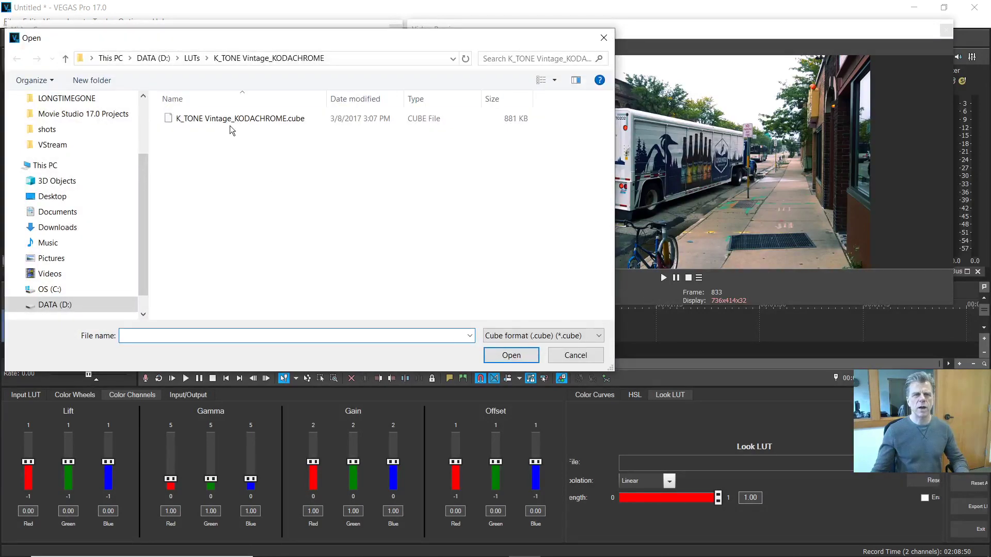
{"action": "double_click", "coordinate": [238, 119]}
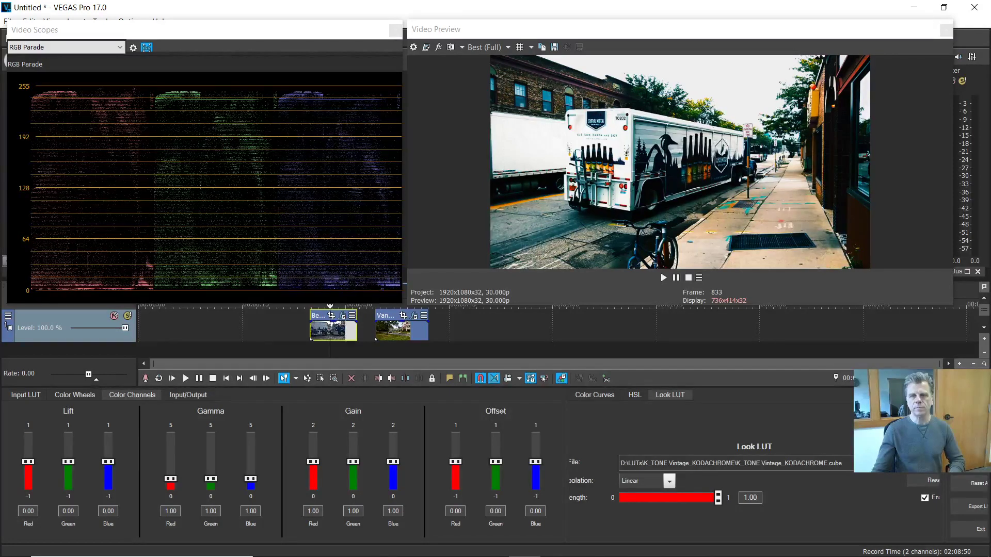
{"action": "left_click_drag", "start_coordinate": [947, 443], "coordinate": [914, 443]}
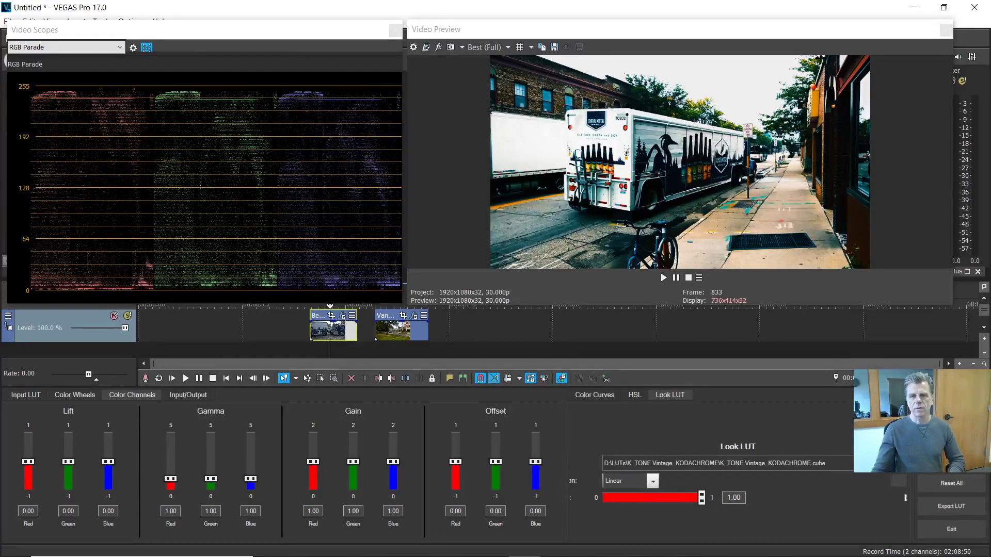
{"action": "left_click", "coordinate": [949, 481]}
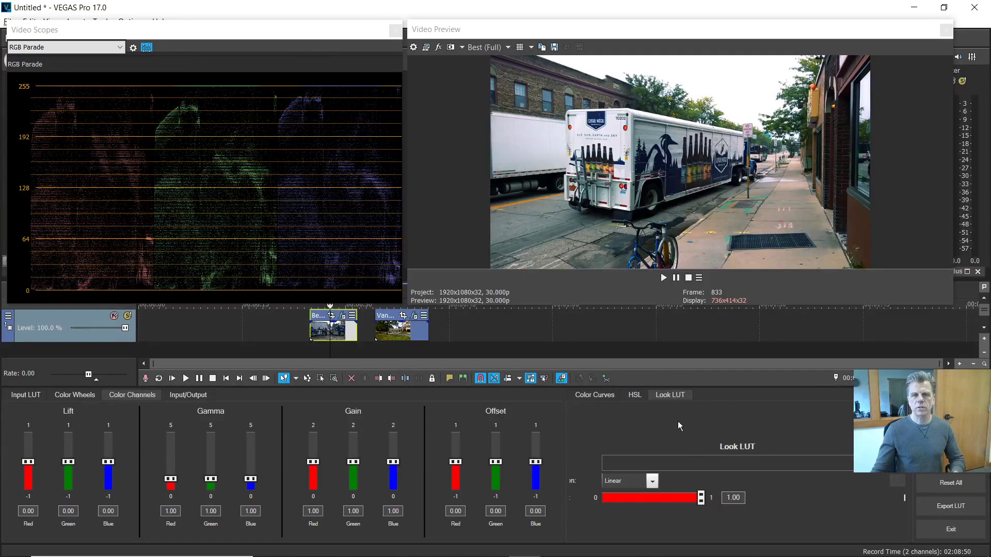
Leave the color grading workspace and browse the Video FX plug-ins down to the Color category under VEGAS.
{"action": "left_click", "coordinate": [562, 379]}
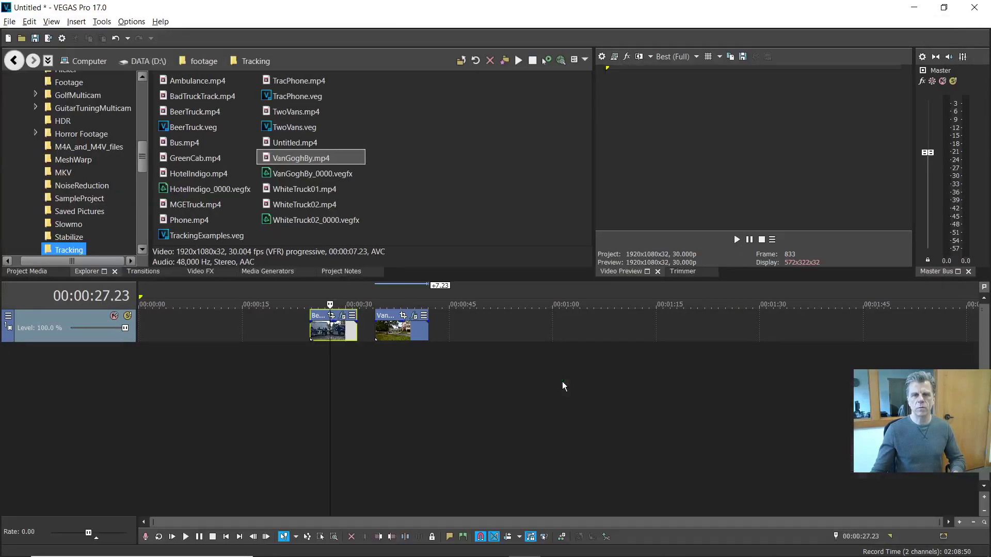
{"action": "left_click", "coordinate": [200, 271]}
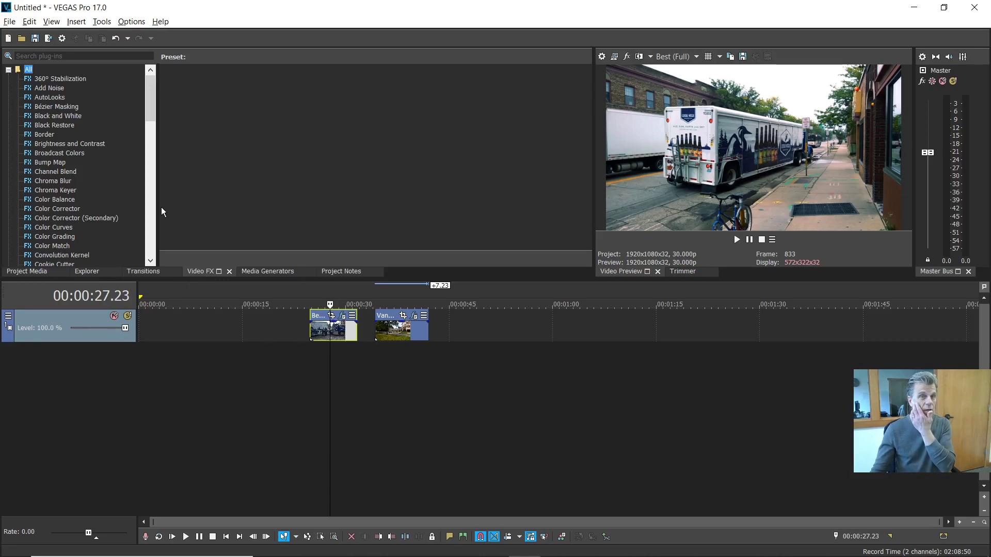
{"action": "left_click_drag", "start_coordinate": [149, 89], "coordinate": [150, 99]}
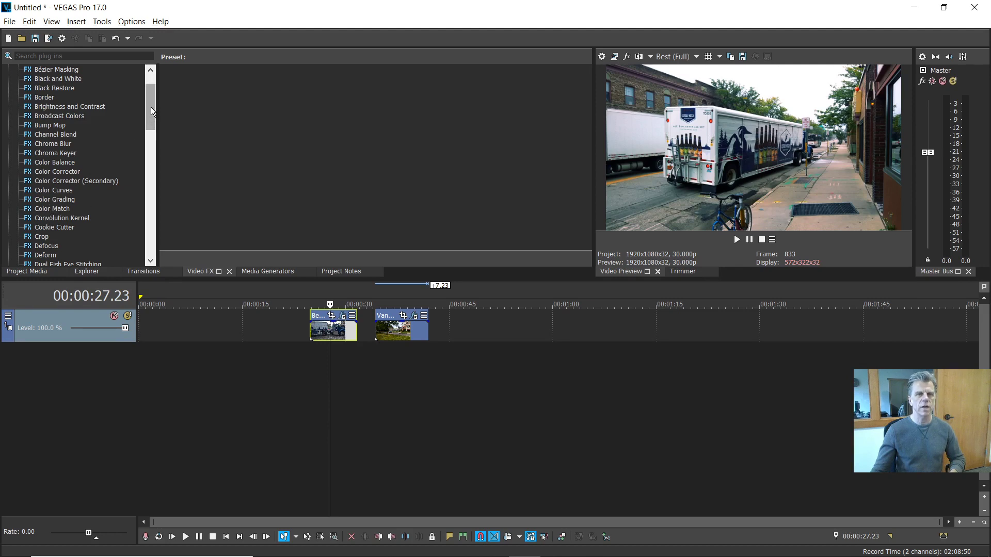
{"action": "left_click_drag", "start_coordinate": [150, 106], "coordinate": [151, 242]}
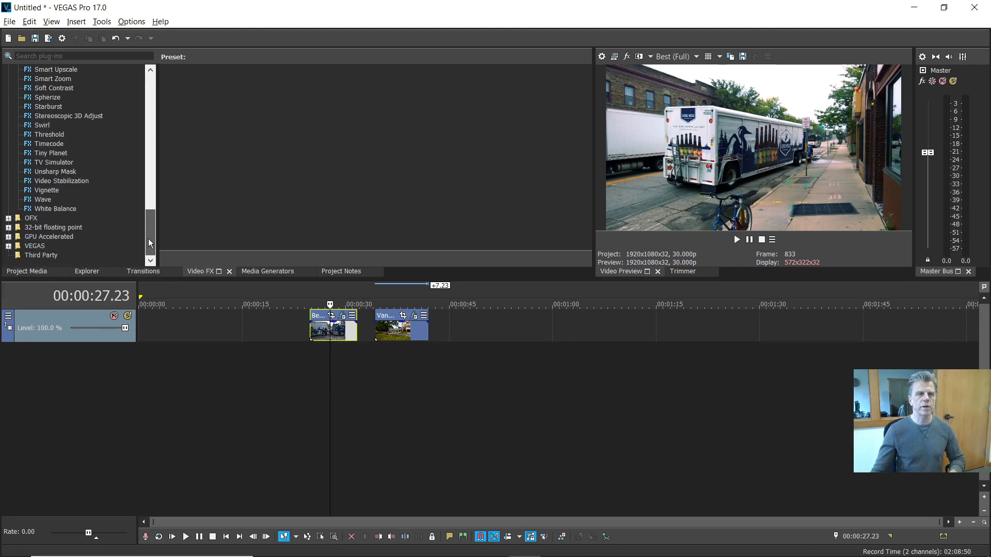
{"action": "left_click", "coordinate": [8, 246]}
{"action": "mouse_move", "coordinate": [152, 181]}
{"action": "left_mouse_down"}
{"action": "mouse_move", "coordinate": [138, 261]}
{"action": "mouse_move", "coordinate": [143, 176]}
{"action": "left_mouse_up"}
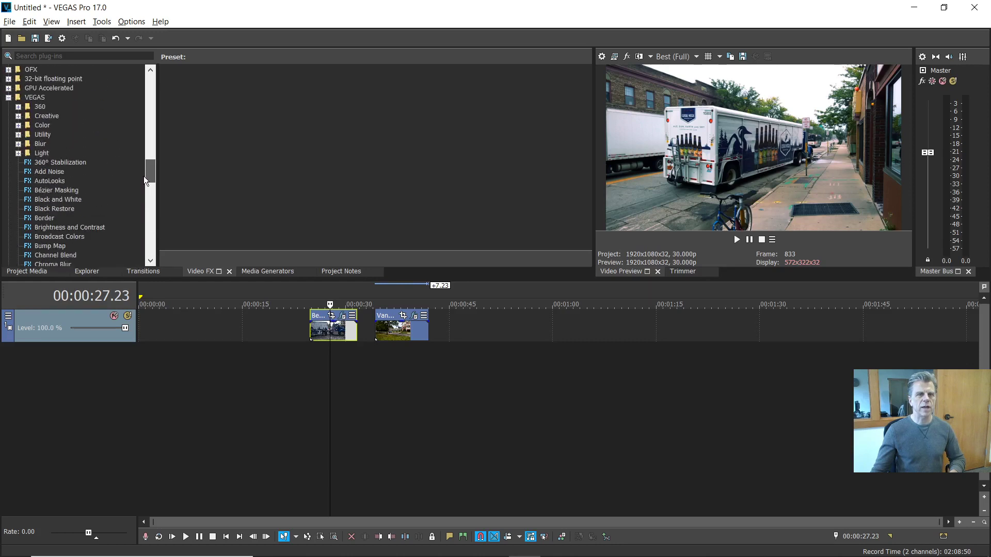
{"action": "left_click", "coordinate": [18, 126]}
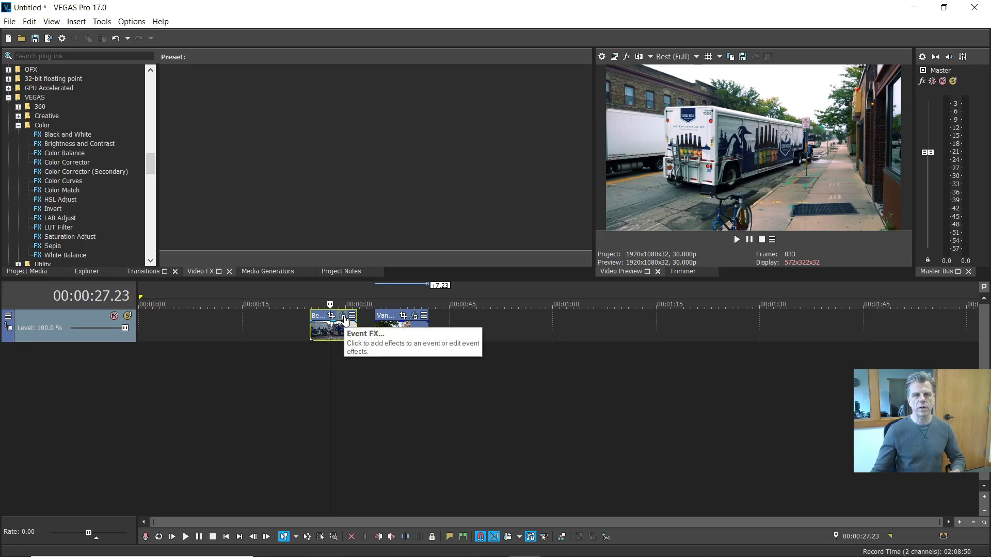
Raise the green Gain of the BeerTruck clip to 2.00 in the color grading workspace, and exit grading.
{"action": "left_click", "coordinate": [562, 539]}
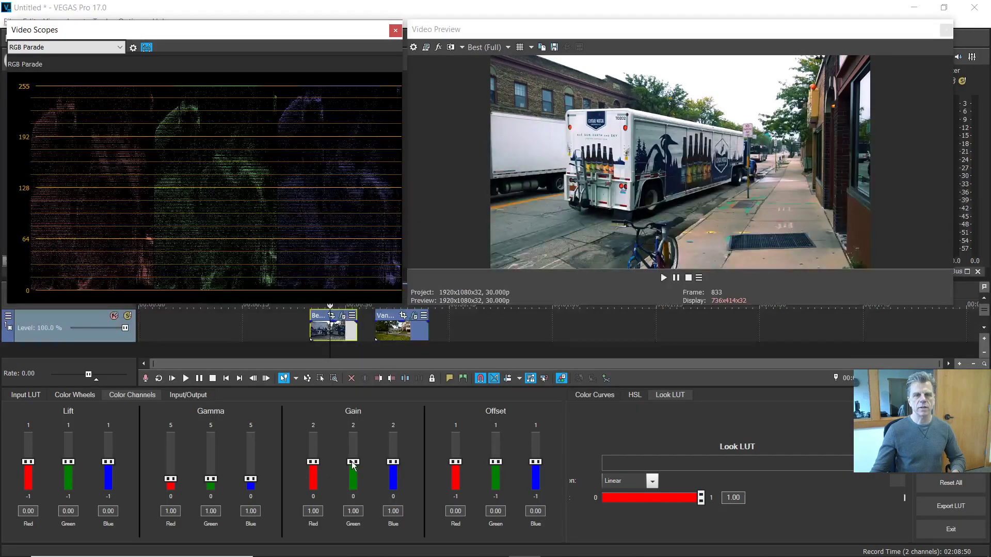
{"action": "left_click_drag", "start_coordinate": [353, 462], "coordinate": [353, 431]}
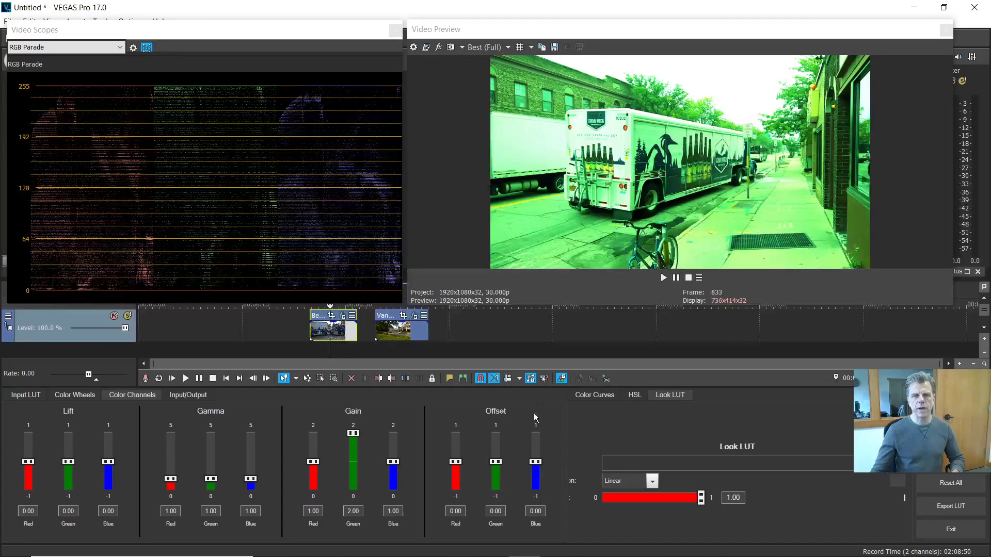
{"action": "left_click", "coordinate": [564, 380]}
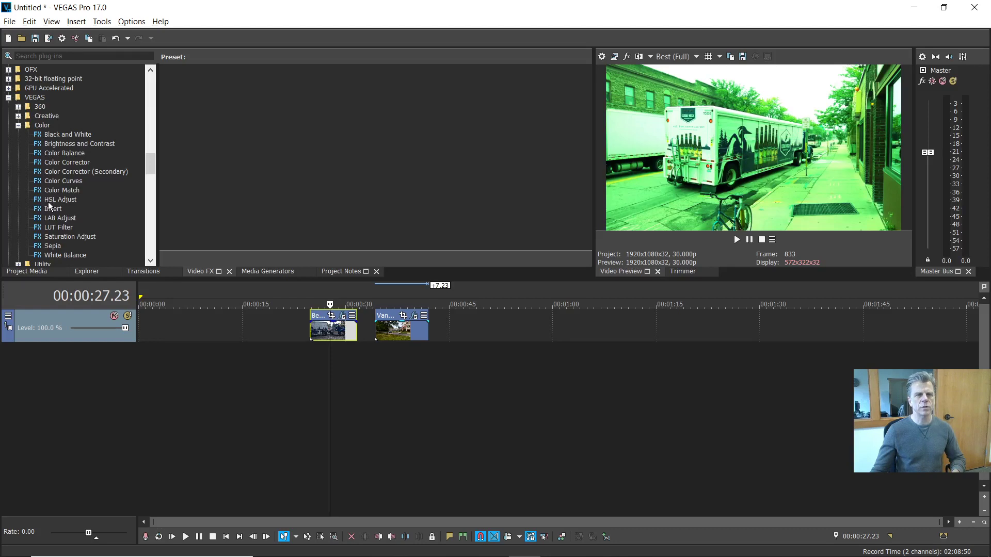
Add the HSL Adjust effect to the BeerTruck clip with hue 0.490 and saturation 1.456, and close its effects window.
{"action": "left_click_drag", "start_coordinate": [46, 203], "coordinate": [386, 350]}
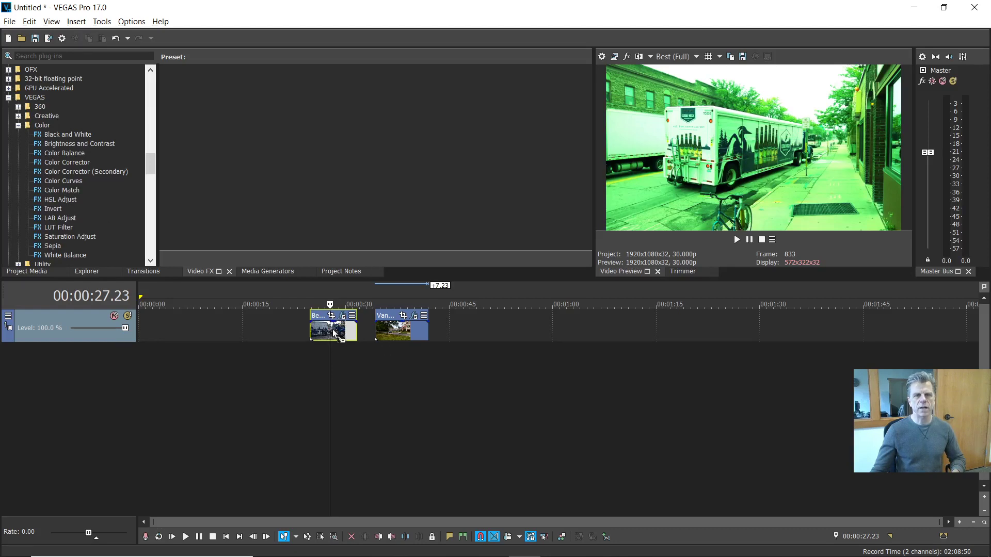
{"action": "left_click_drag", "start_coordinate": [333, 331], "coordinate": [332, 329]}
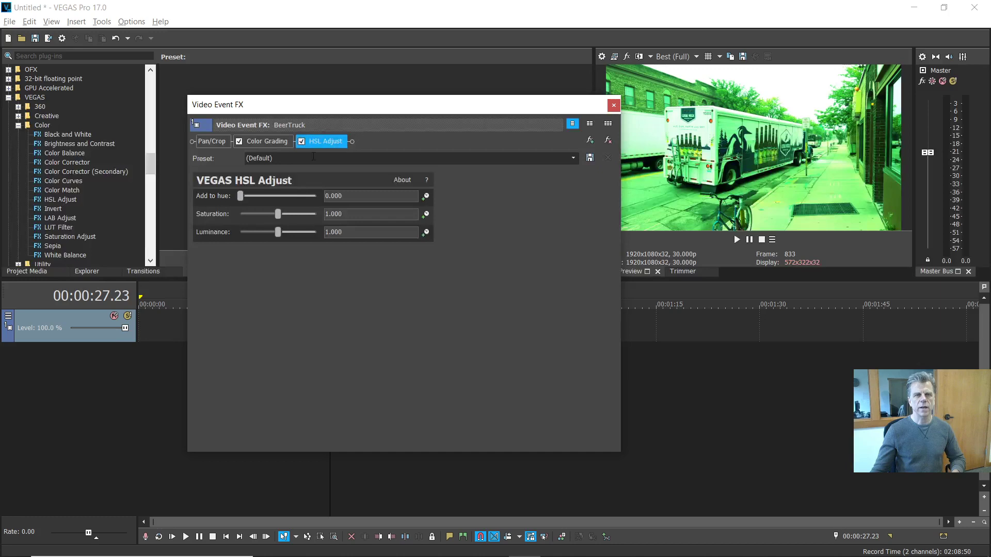
{"action": "mouse_move", "coordinate": [280, 214]}
{"action": "left_mouse_down"}
{"action": "mouse_move", "coordinate": [245, 213]}
{"action": "mouse_move", "coordinate": [296, 216]}
{"action": "mouse_move", "coordinate": [262, 197]}
{"action": "mouse_move", "coordinate": [279, 198]}
{"action": "left_mouse_up"}
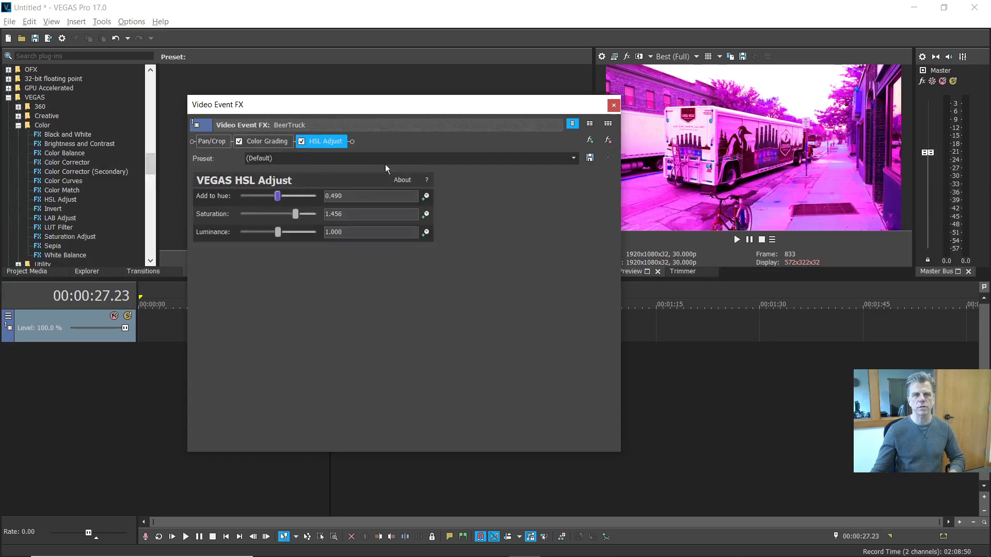
{"action": "left_click", "coordinate": [613, 107]}
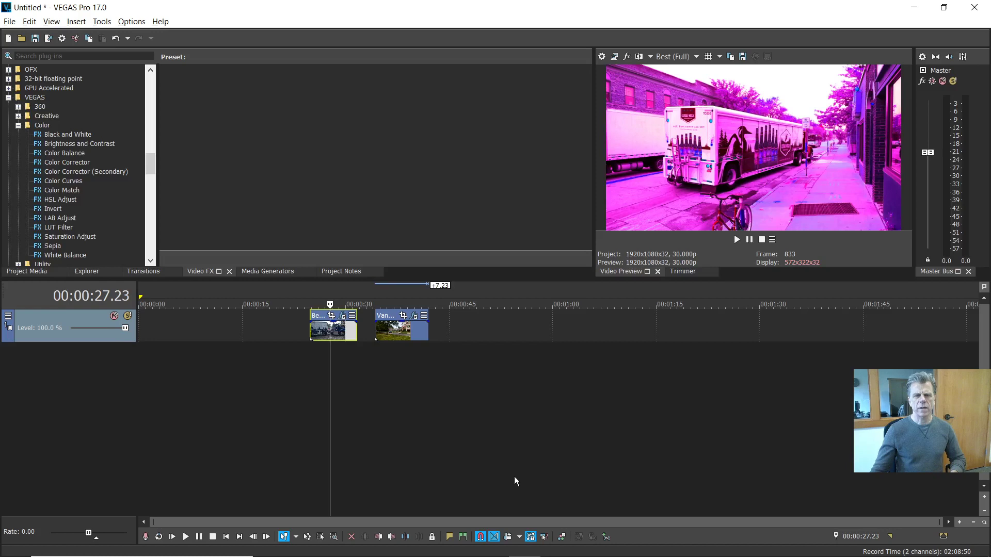
Remove the HSL Adjust effect from the BeerTruck clip and close its effects window.
{"action": "left_click", "coordinate": [340, 325]}
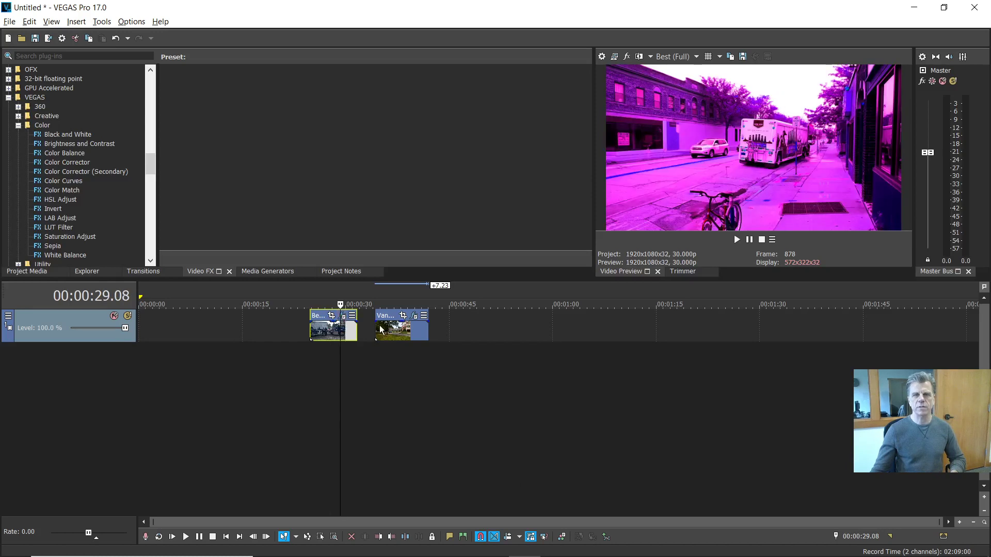
{"action": "left_click", "coordinate": [342, 316]}
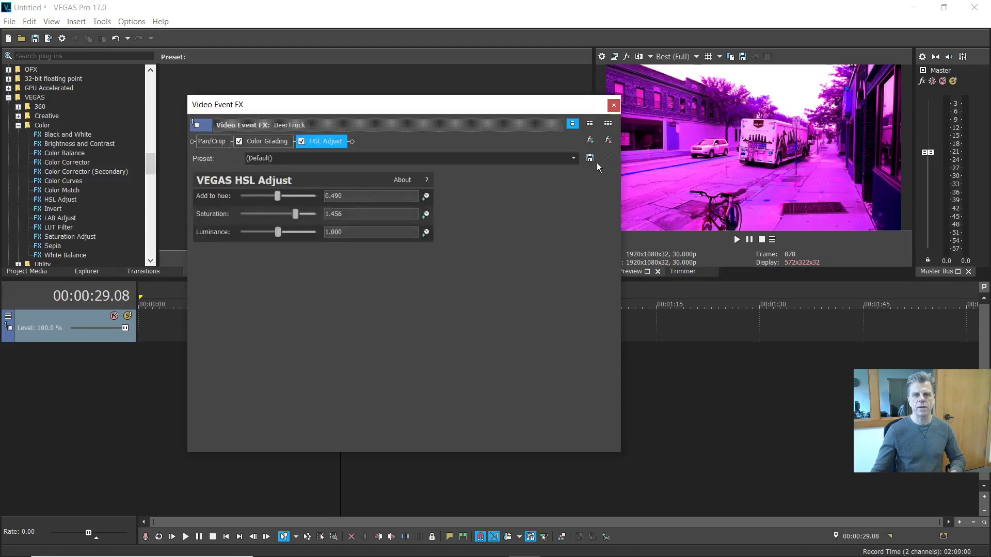
{"action": "left_click", "coordinate": [608, 140]}
{"action": "left_click", "coordinate": [613, 105]}
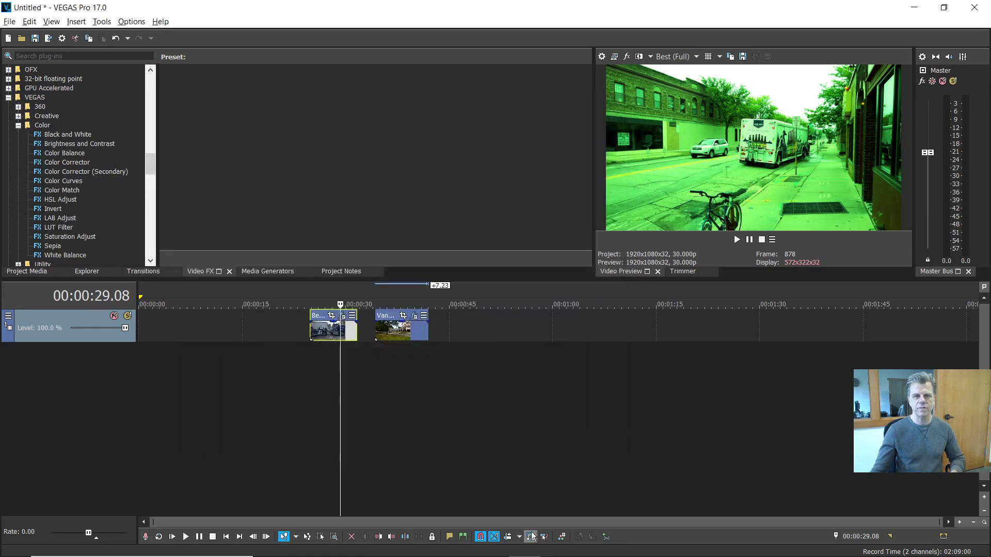
Return to color grading and reset all adjustments on the BeerTruck clip.
{"action": "left_click", "coordinate": [561, 537]}
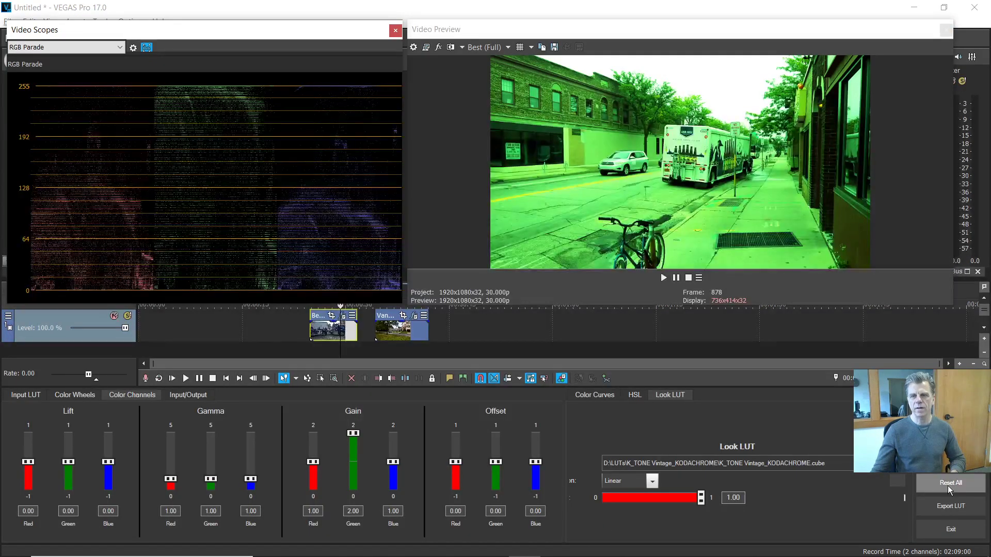
{"action": "left_click", "coordinate": [947, 484]}
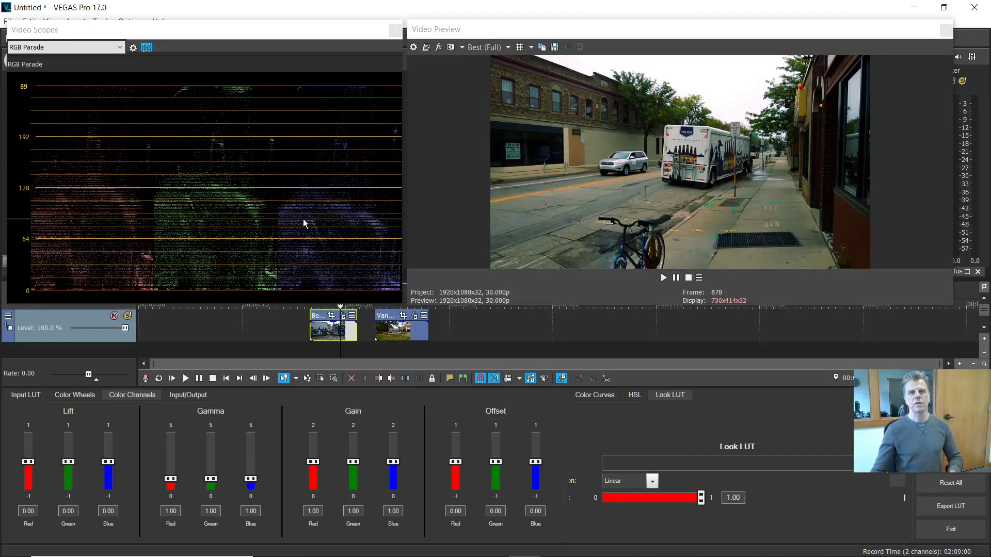